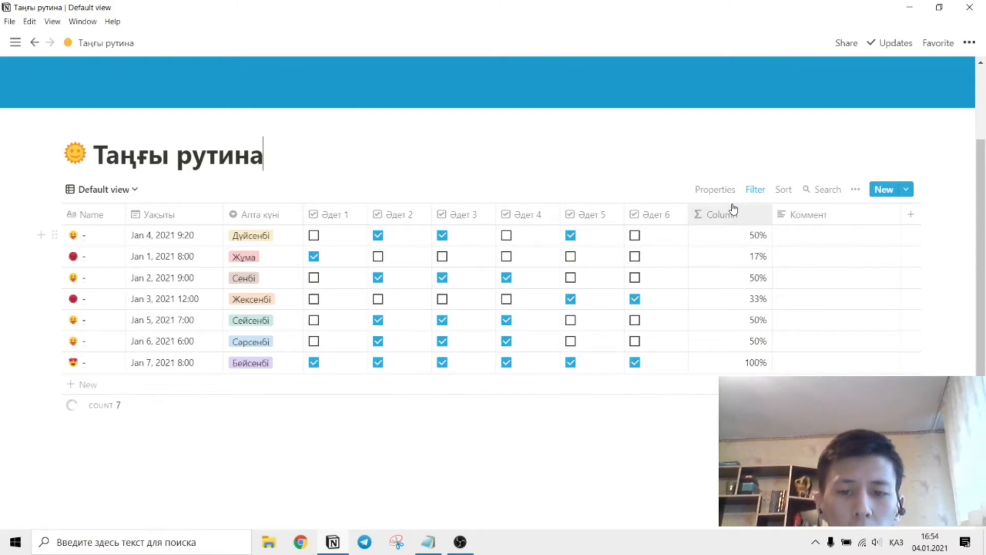
- Rename the formula column of the habit table to "Жасалғаны"
{"action": "left_click", "coordinate": [738, 213]}
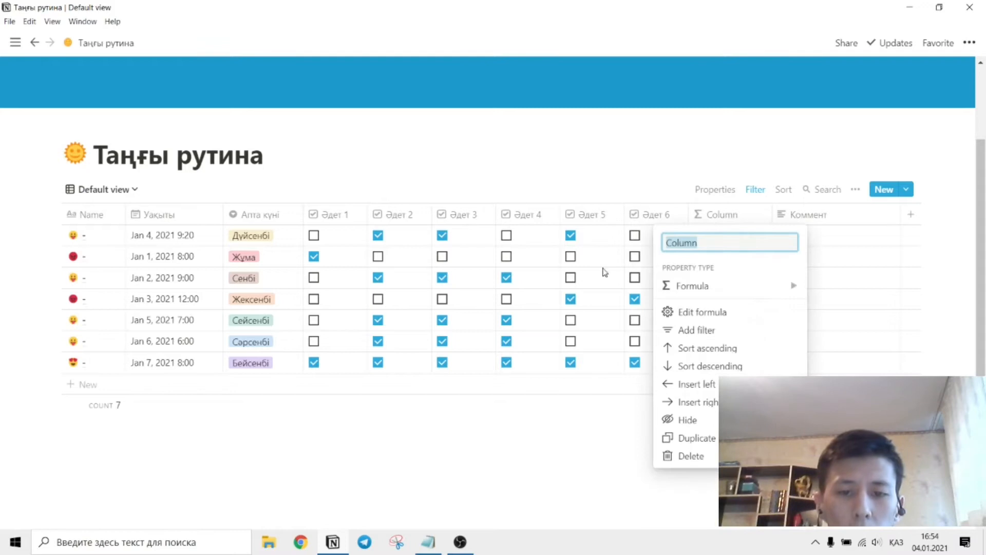
{"action": "mouse_move", "coordinate": [704, 269]}
{"action": "type", "text": "Жасалғаны"}
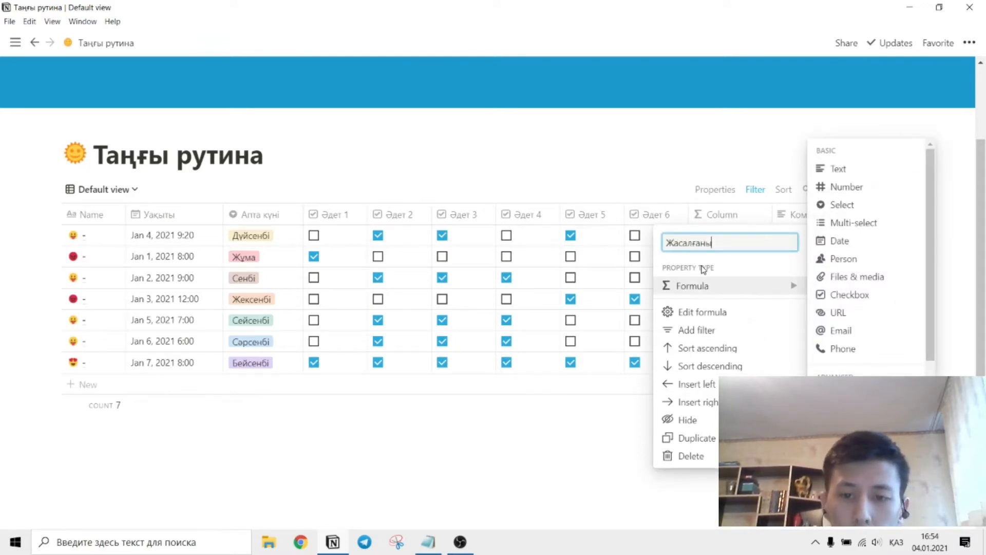
{"action": "left_click", "coordinate": [581, 169]}
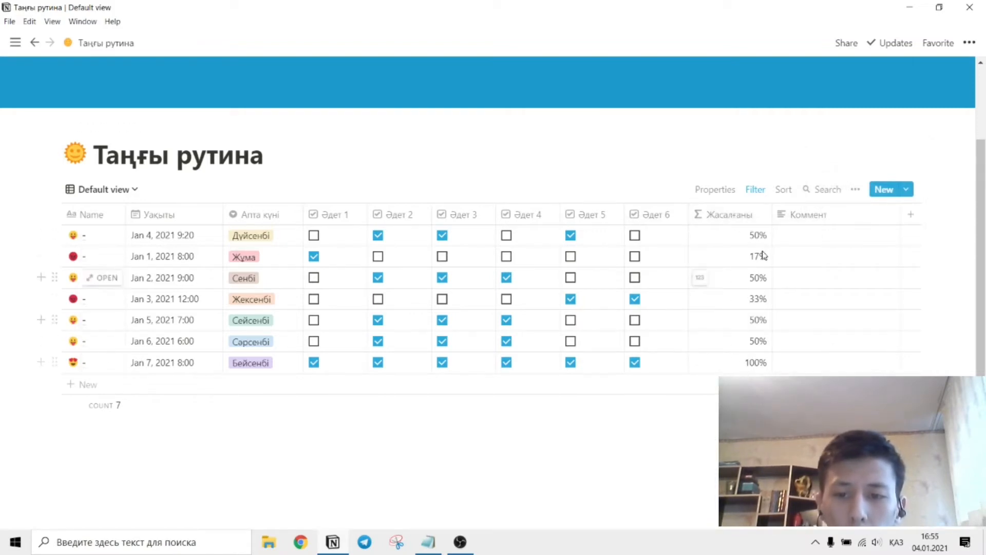
- Enter the comment "выф" in the Коммент cell of the Jan 4 row
{"action": "left_click", "coordinate": [839, 241]}
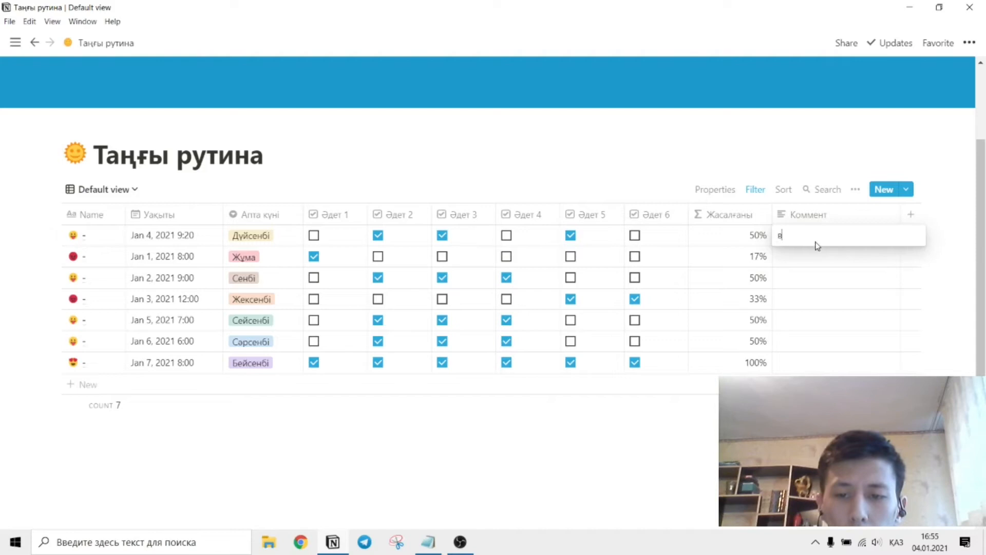
{"action": "left_click", "coordinate": [394, 144]}
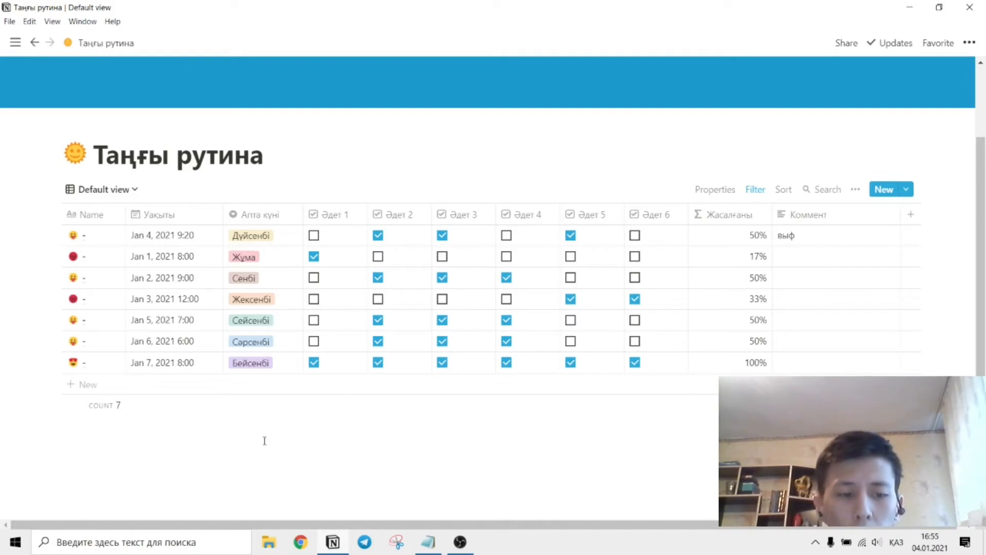
{"action": "scroll", "coordinate": [278, 421], "scroll_direction": "down", "scroll_amount": 1}
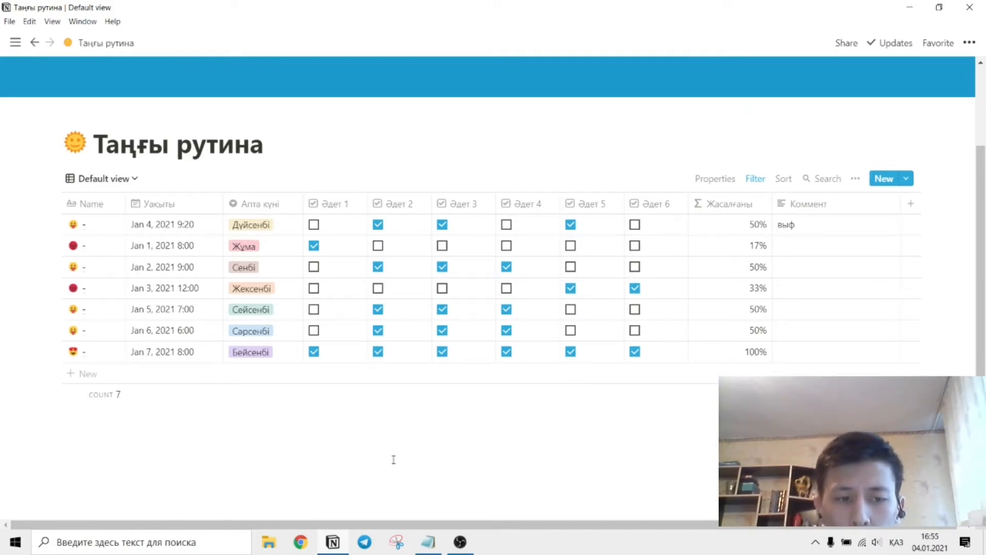
{"action": "scroll", "coordinate": [394, 457], "scroll_direction": "up", "scroll_amount": 2}
{"action": "scroll", "coordinate": [306, 379], "scroll_direction": "down", "scroll_amount": 2}
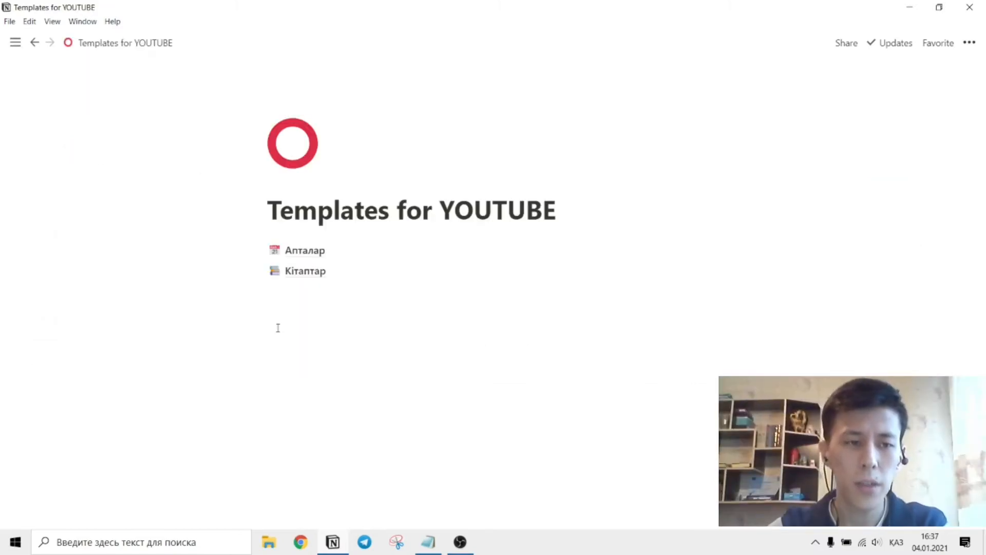
- Create a new private page, open it as a full page and title it "Таңғы рутина"
{"action": "left_click", "coordinate": [17, 42]}
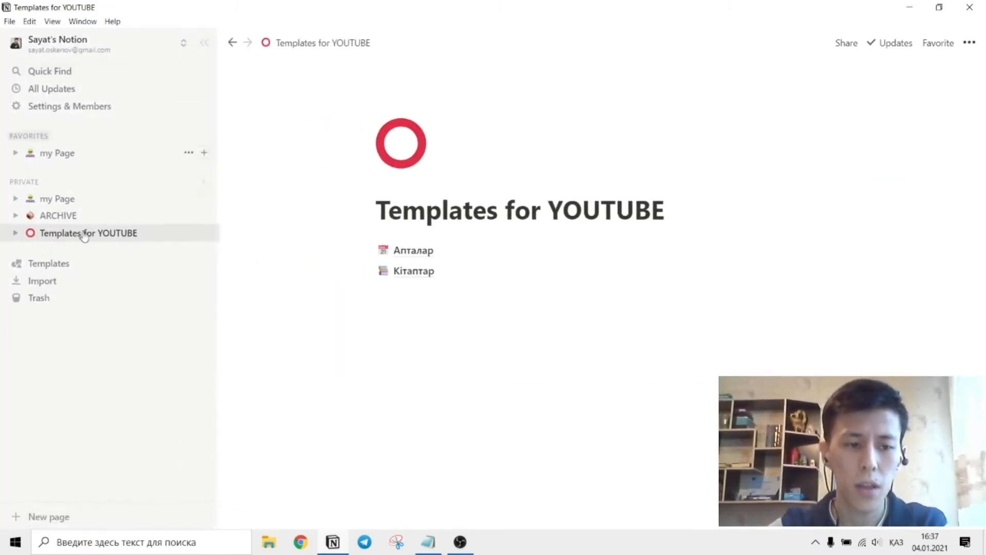
{"action": "left_click", "coordinate": [54, 517]}
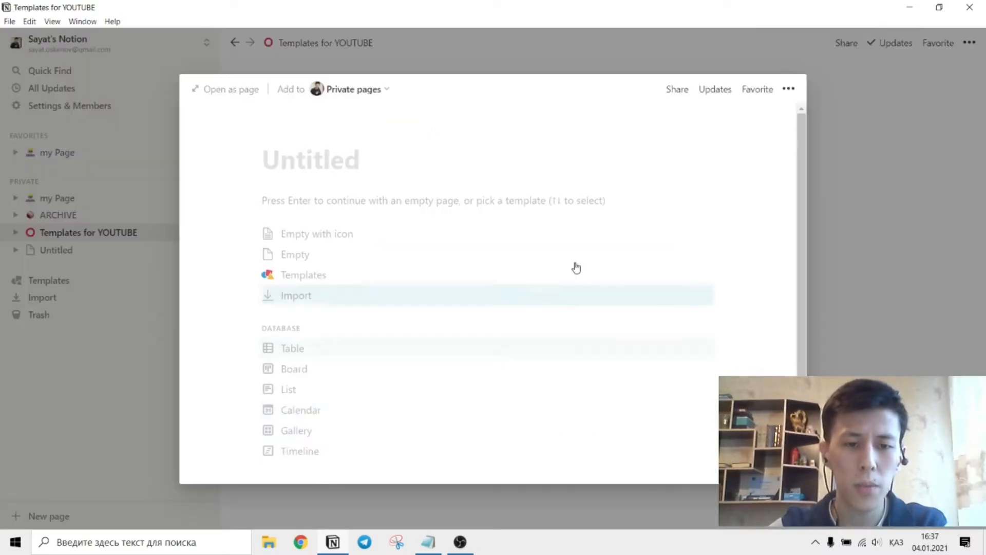
{"action": "left_click", "coordinate": [235, 92]}
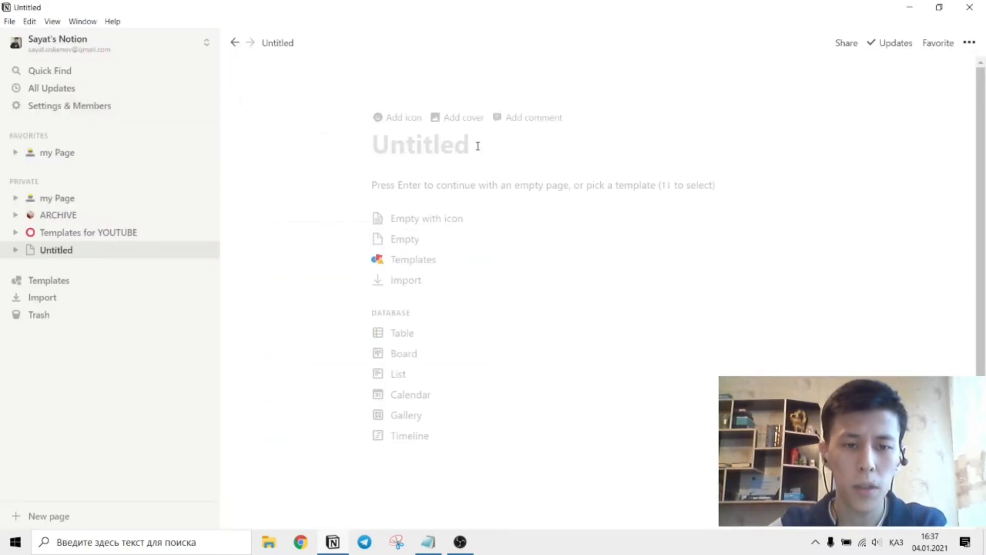
{"action": "left_click", "coordinate": [477, 146]}
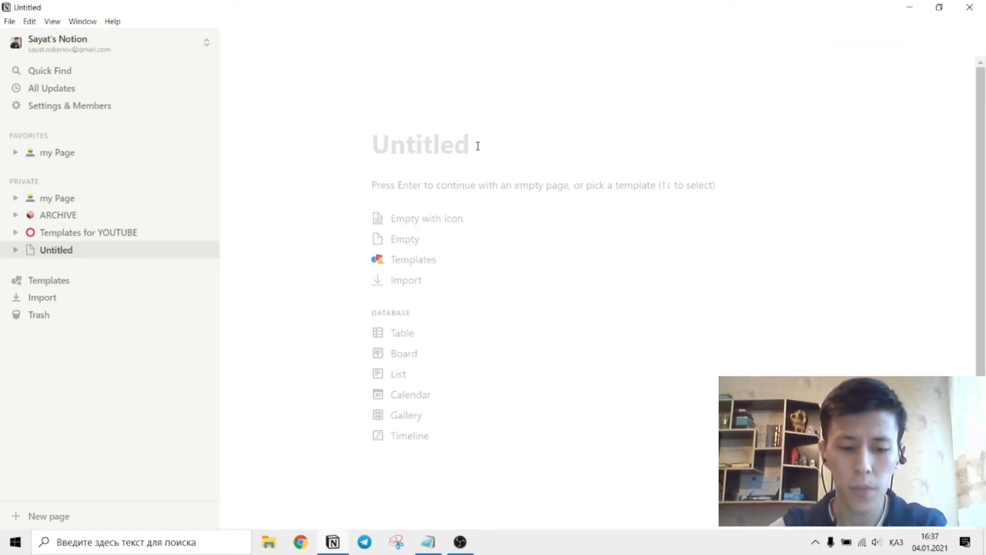
{"action": "type", "text": "Таңғы рутина"}
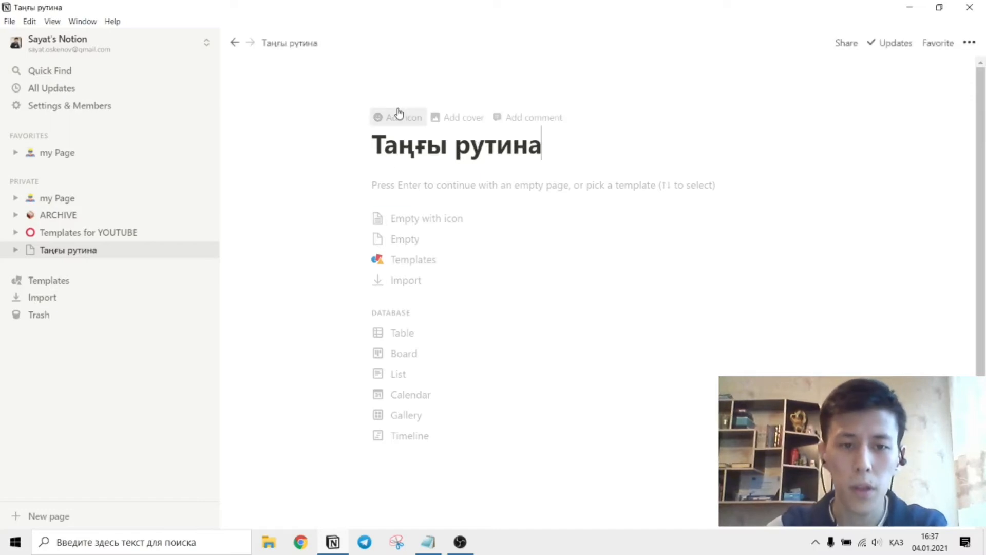
- Add an icon to the page and set it to the "sun with face" emoji
{"action": "left_click", "coordinate": [392, 115]}
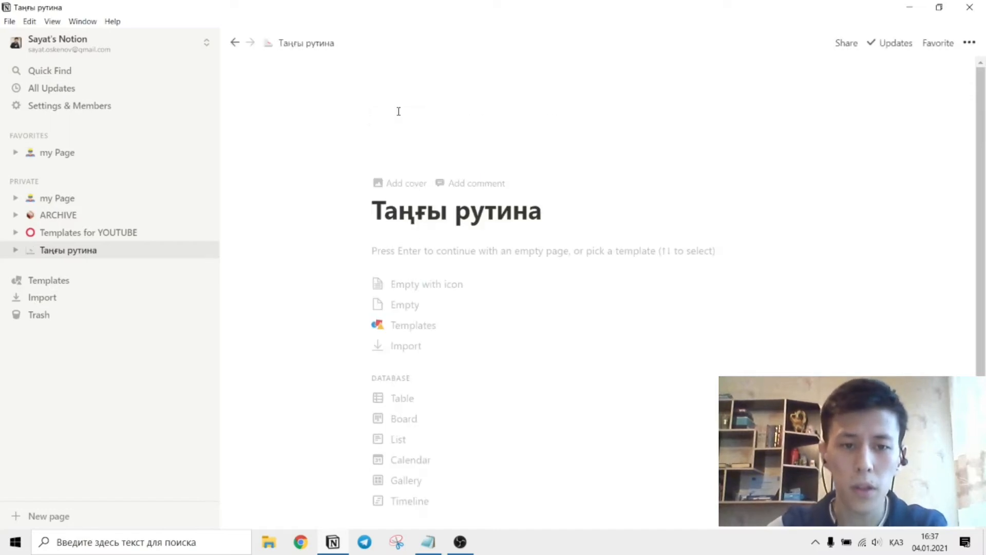
{"action": "left_click", "coordinate": [397, 148]}
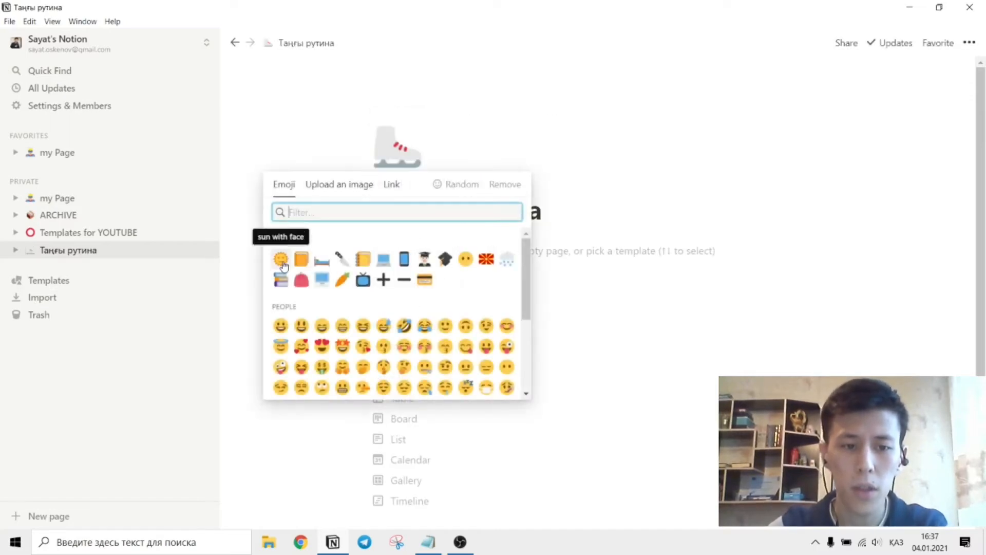
{"action": "left_click", "coordinate": [279, 258]}
- Add a page cover in solid blue from the Color & Gradient gallery and hide the sidebar
{"action": "left_click", "coordinate": [398, 183]}
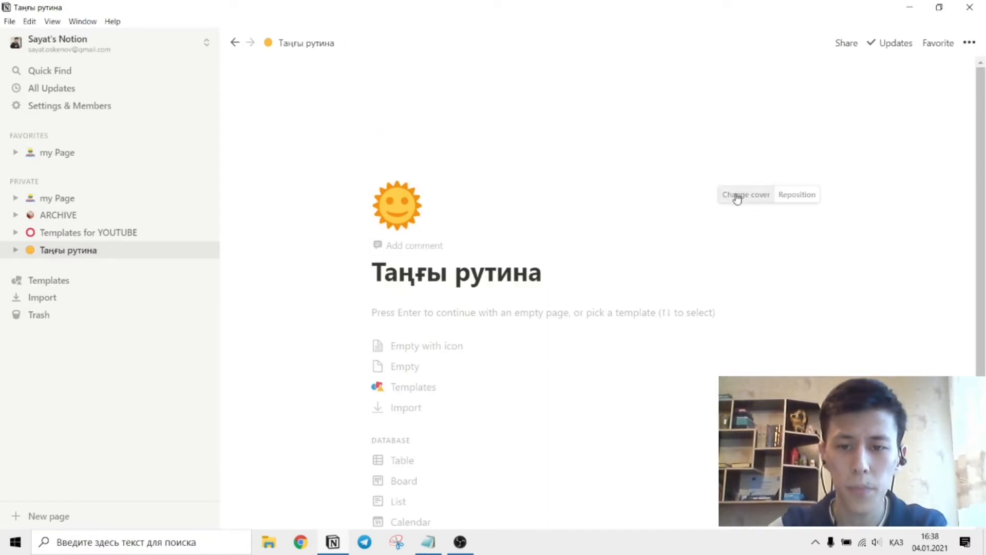
{"action": "left_click", "coordinate": [735, 194]}
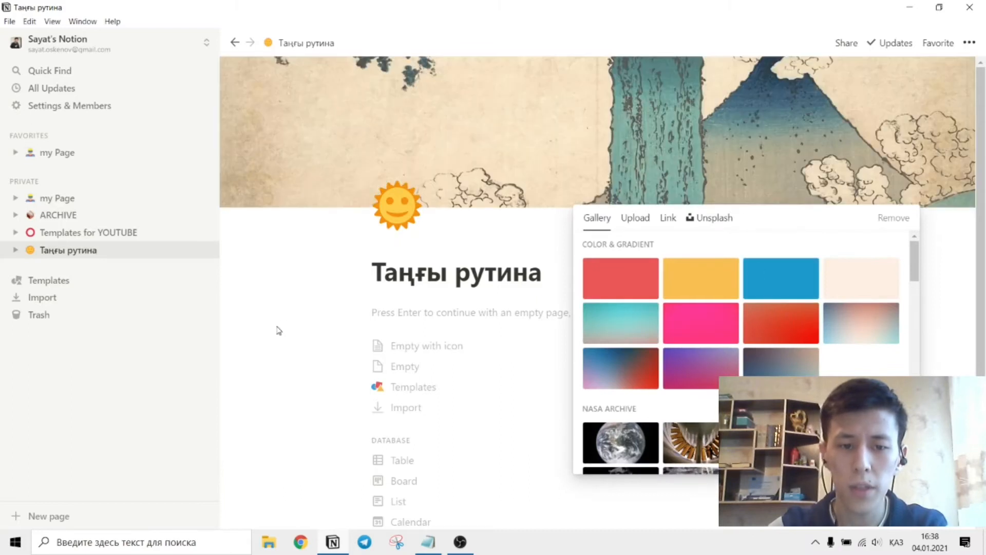
{"action": "left_click", "coordinate": [310, 319]}
{"action": "left_click", "coordinate": [202, 44]}
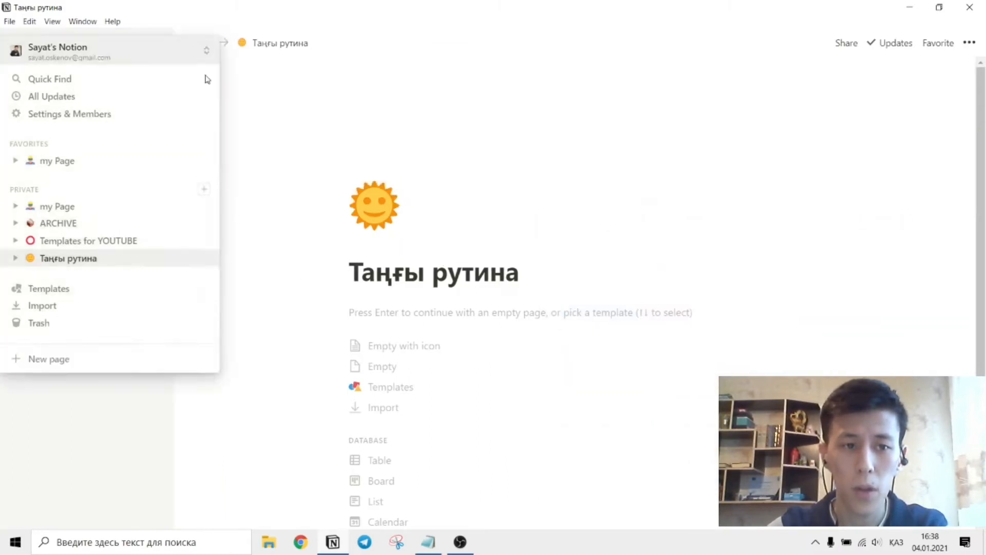
{"action": "left_click", "coordinate": [970, 42]}
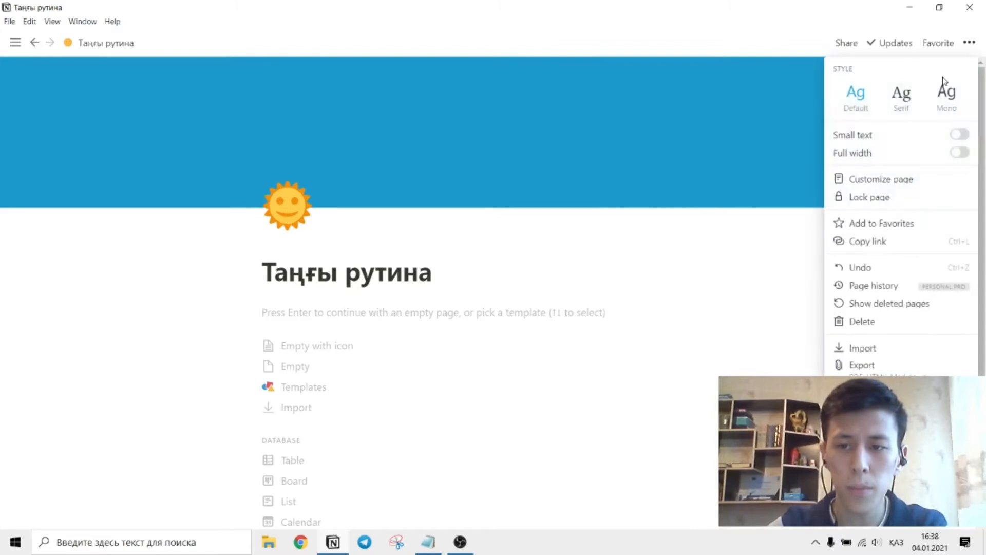
{"action": "left_click", "coordinate": [440, 278]}
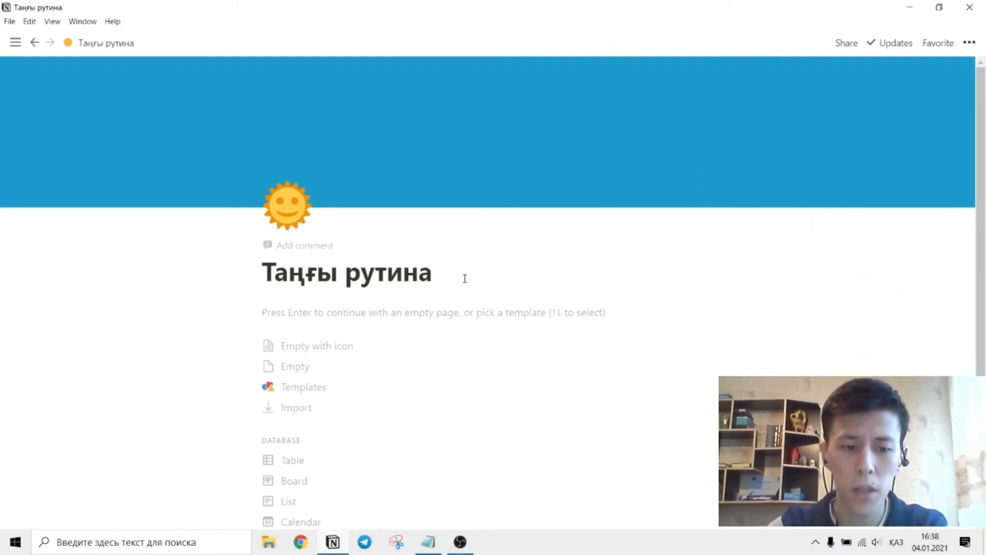
- Turn the empty page into a Table database
{"action": "scroll", "coordinate": [463, 281], "scroll_direction": "down", "scroll_amount": 3}
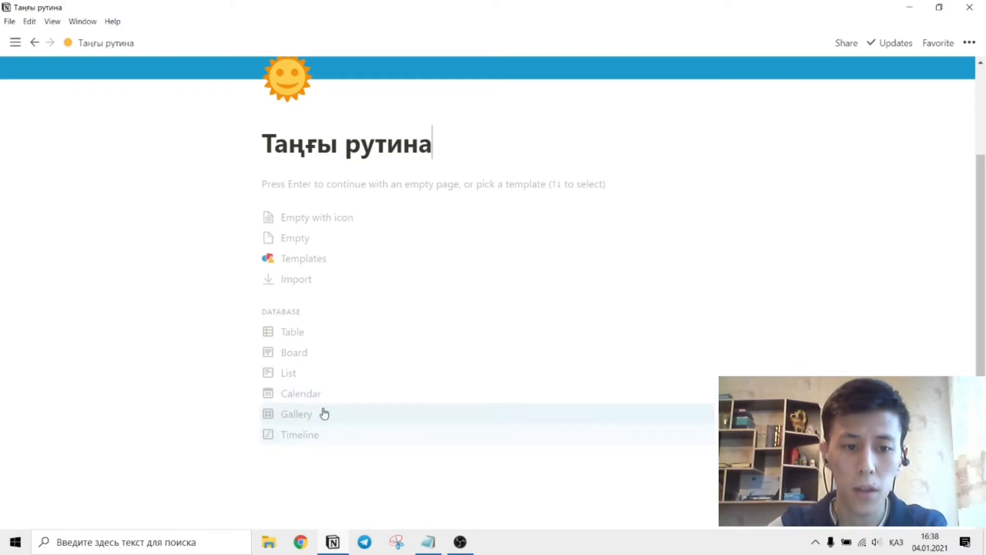
{"action": "left_click", "coordinate": [318, 333]}
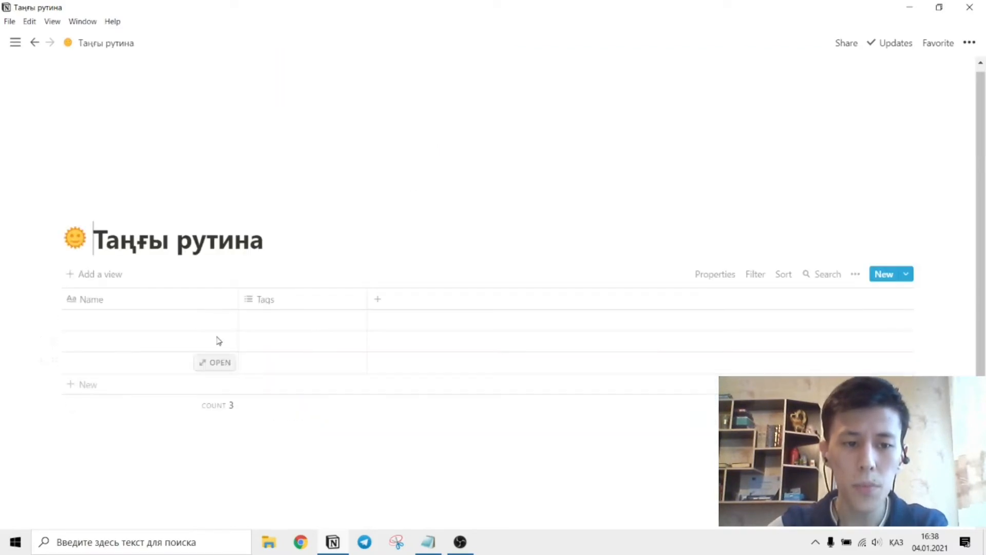
{"action": "left_click", "coordinate": [284, 244]}
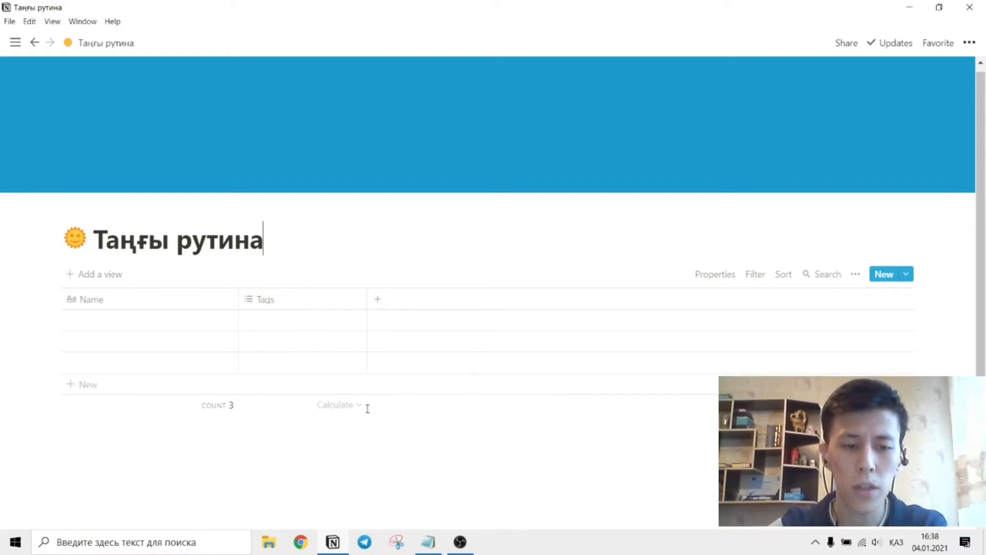
- Rename the Tags column to "Уақыты", change its property type to Date and widen it slightly
{"action": "left_click", "coordinate": [291, 306]}
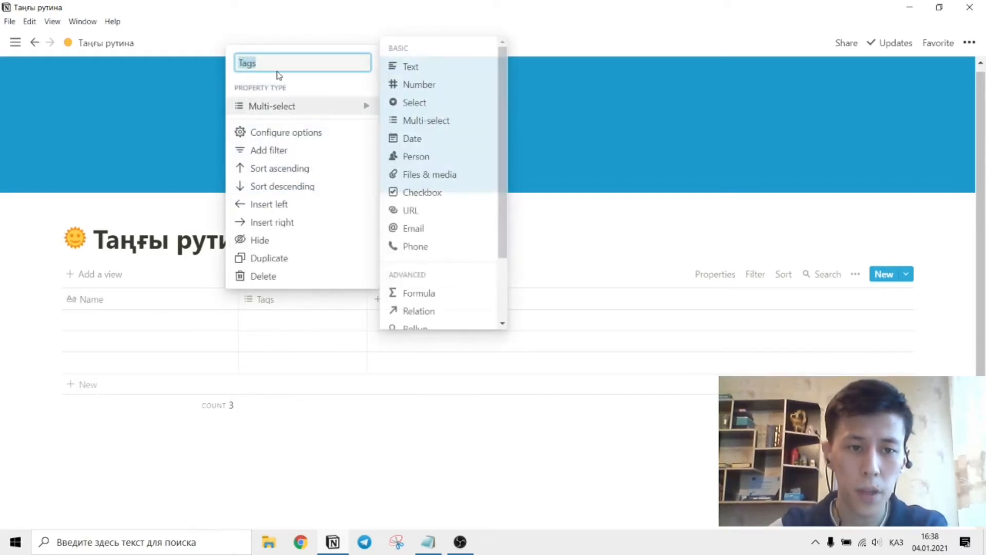
{"action": "type", "text": "Уақыты"}
{"action": "mouse_move", "coordinate": [310, 118]}
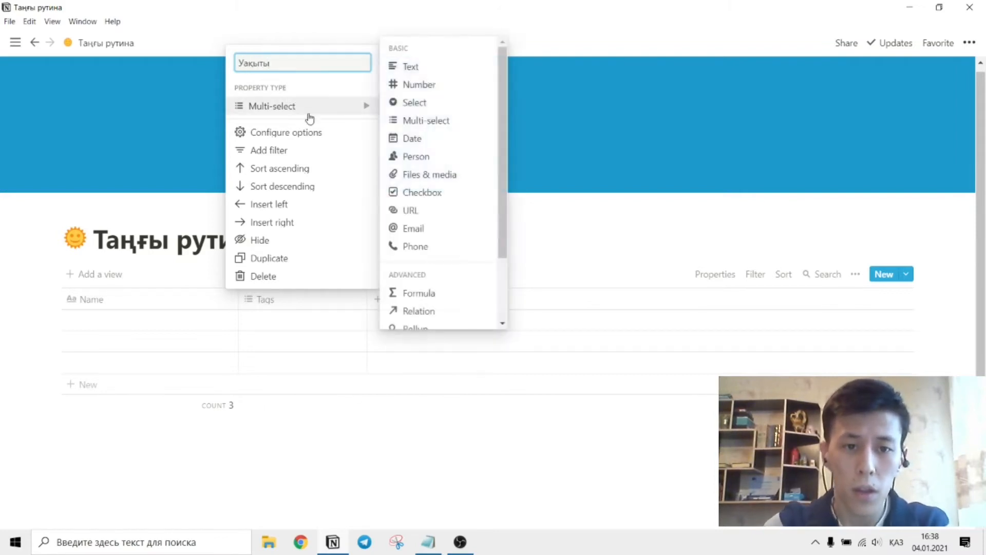
{"action": "left_click", "coordinate": [434, 143]}
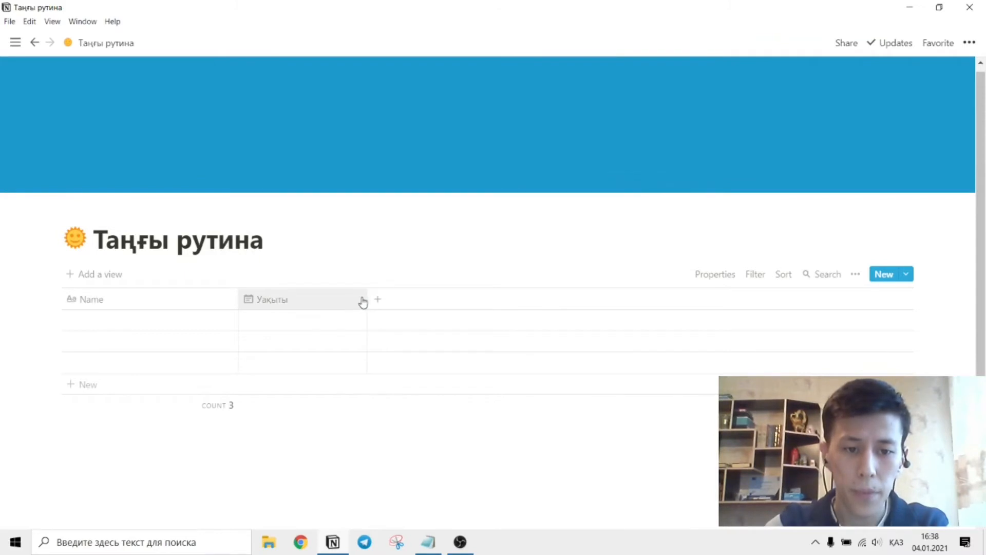
{"action": "left_click_drag", "start_coordinate": [368, 302], "coordinate": [386, 304]}
- Add a new column named "Әдет 1" after the Уақыты column and narrow it to about half its width
{"action": "left_click", "coordinate": [397, 303]}
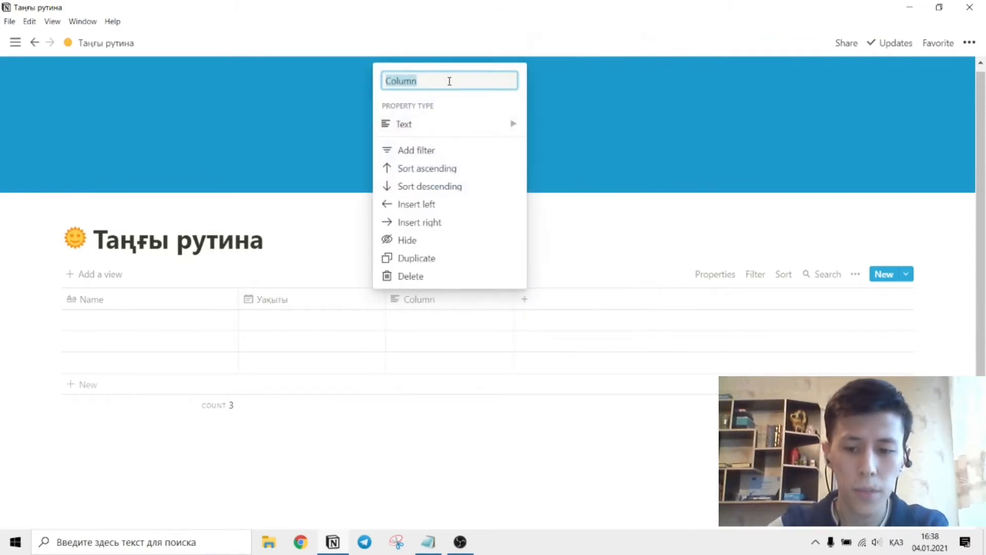
{"action": "type", "text": "а"}
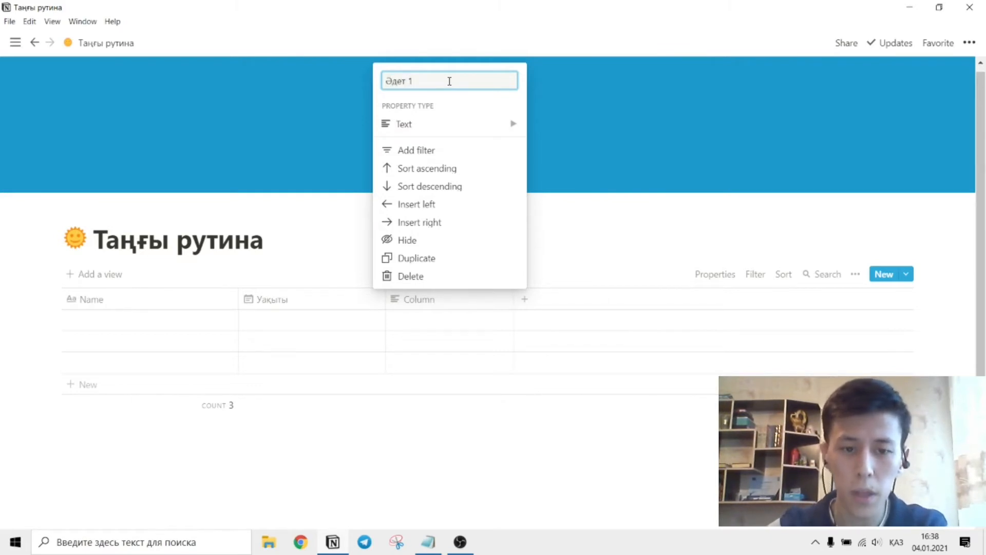
{"action": "left_click", "coordinate": [562, 415]}
{"action": "left_click_drag", "start_coordinate": [513, 297], "coordinate": [450, 298]}
- Change the property type of the "Әдет 1" column to Checkbox
{"action": "left_click", "coordinate": [416, 300]}
{"action": "left_click", "coordinate": [404, 116]}
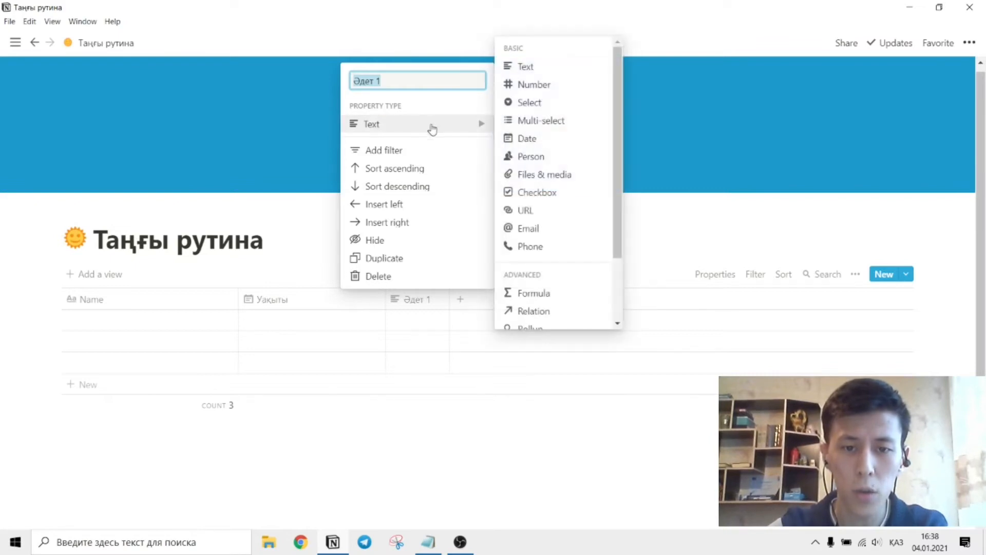
{"action": "left_click", "coordinate": [519, 195]}
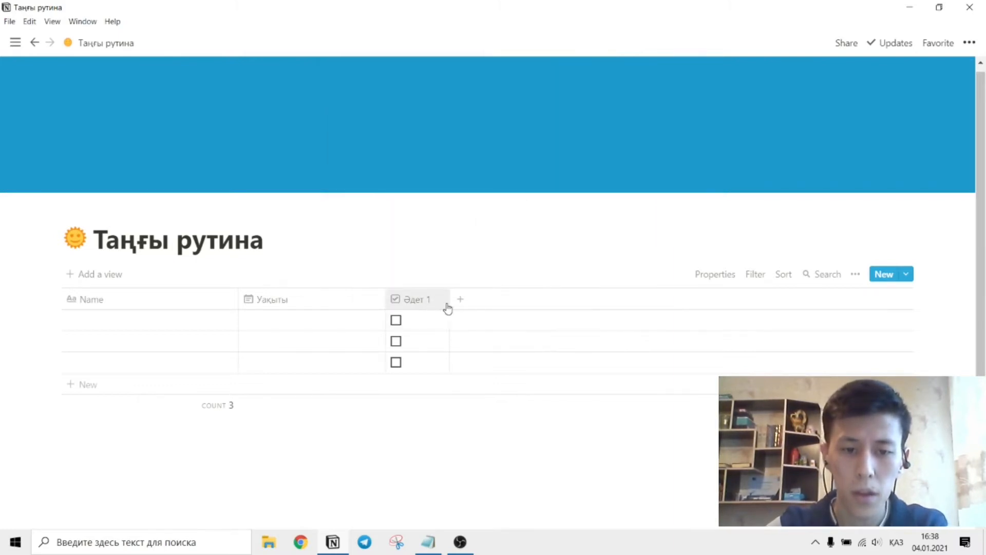
- Duplicate the "Әдет 1" column, rename the copy to "Әдет 2" and narrow it to about half its width
{"action": "left_click", "coordinate": [417, 302]}
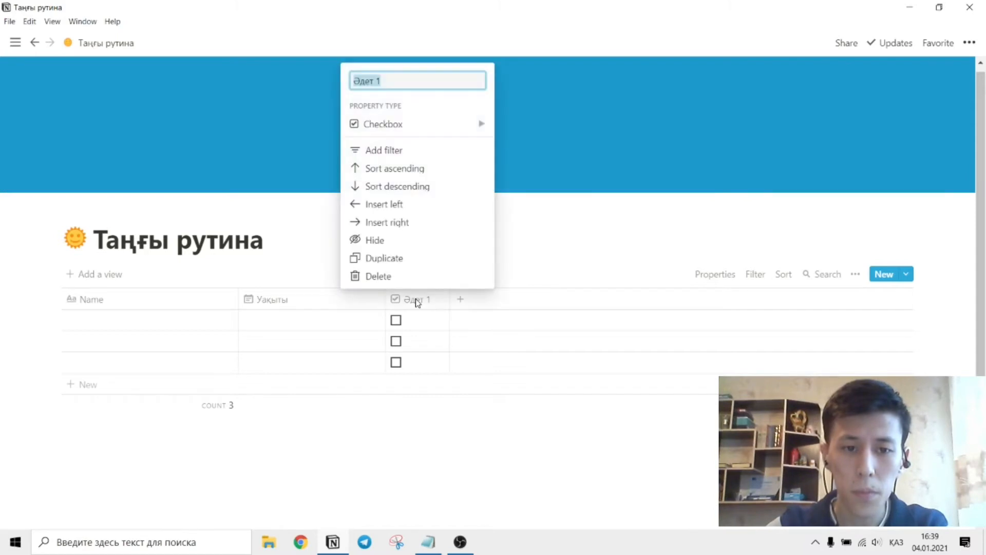
{"action": "left_click", "coordinate": [405, 257]}
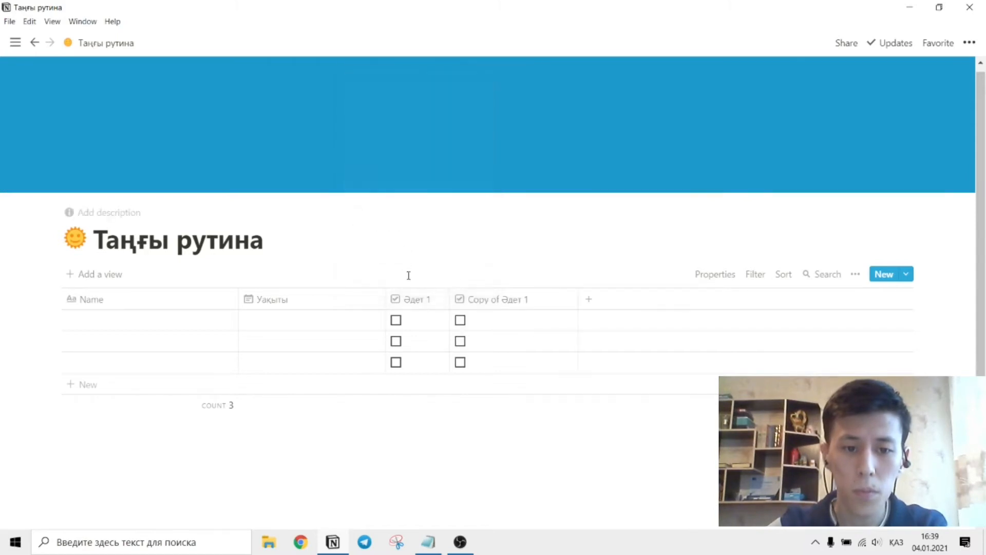
{"action": "left_click", "coordinate": [498, 304]}
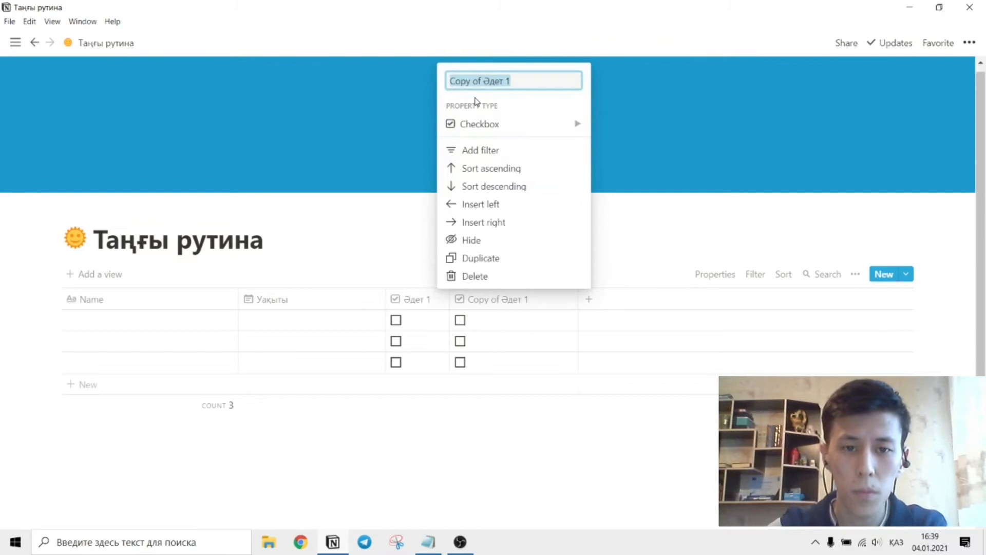
{"action": "left_click", "coordinate": [452, 83]}
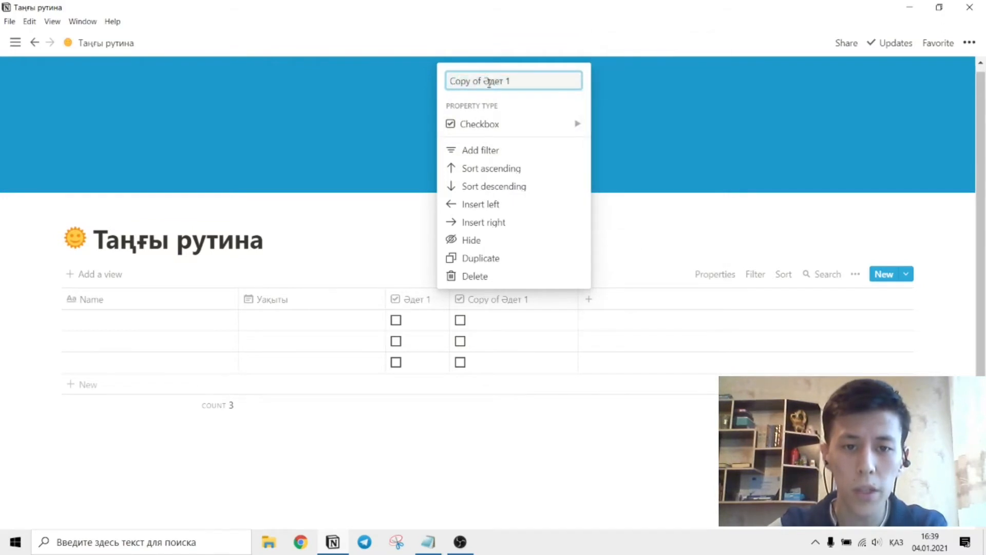
{"action": "key", "text": "BackSpace"}
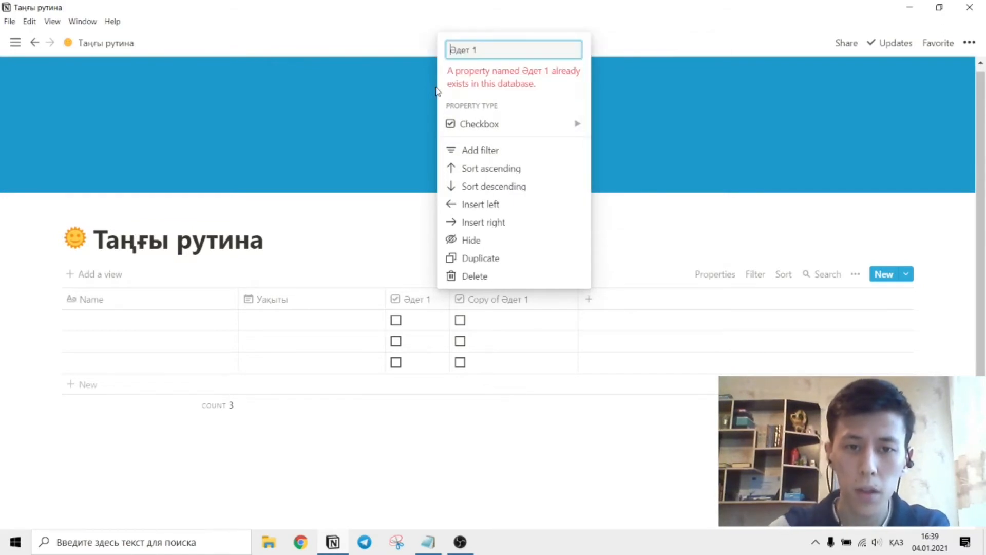
{"action": "key", "text": "BackSpace"}
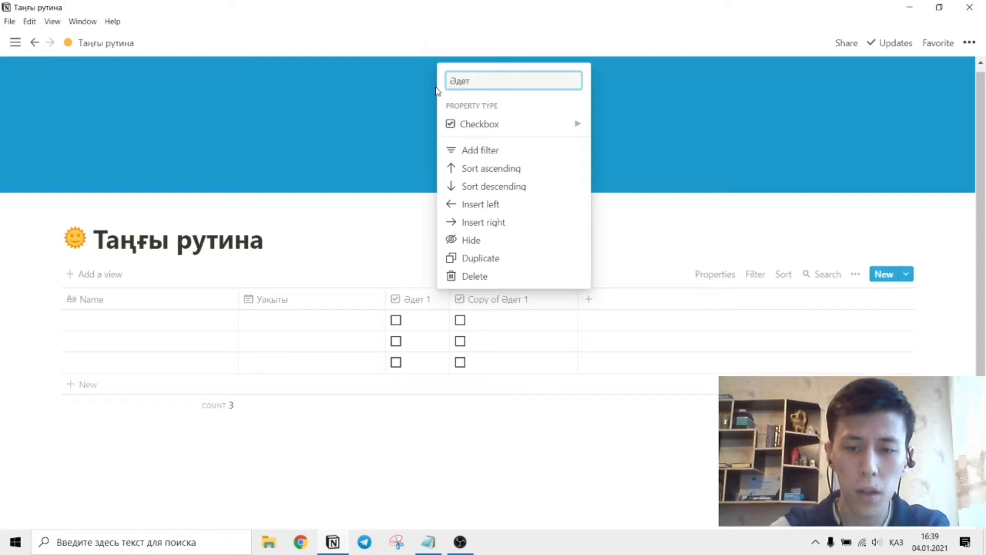
{"action": "left_click", "coordinate": [566, 354]}
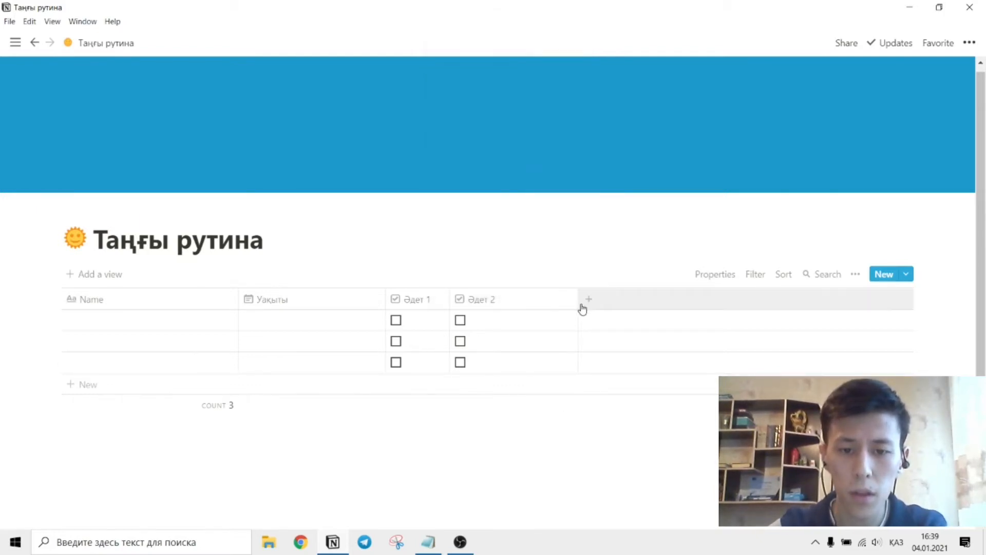
{"action": "left_click_drag", "start_coordinate": [579, 300], "coordinate": [514, 300]}
- Add a Checkbox column named "Әдет 3" after Әдет 2 and narrow it to match the other habit columns
{"action": "left_click", "coordinate": [522, 300]}
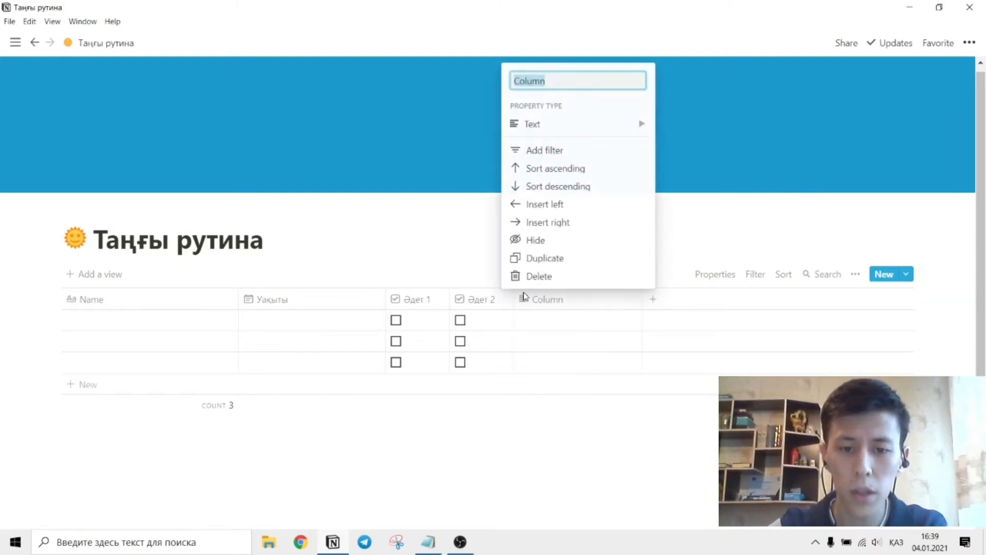
{"action": "left_click", "coordinate": [588, 125]}
{"action": "left_click", "coordinate": [717, 192]}
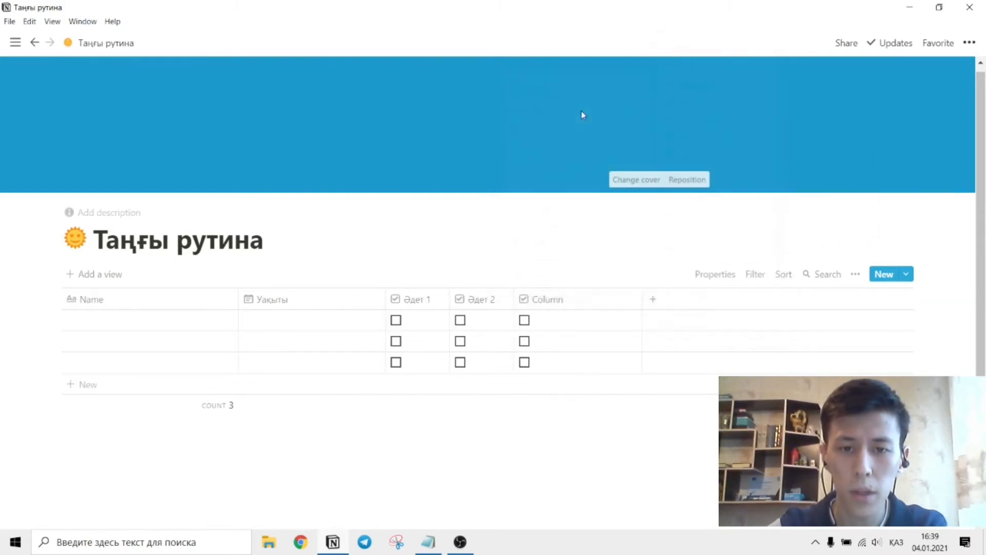
{"action": "left_click", "coordinate": [543, 300]}
{"action": "type", "text": "ә"}
{"action": "mouse_move", "coordinate": [567, 131]}
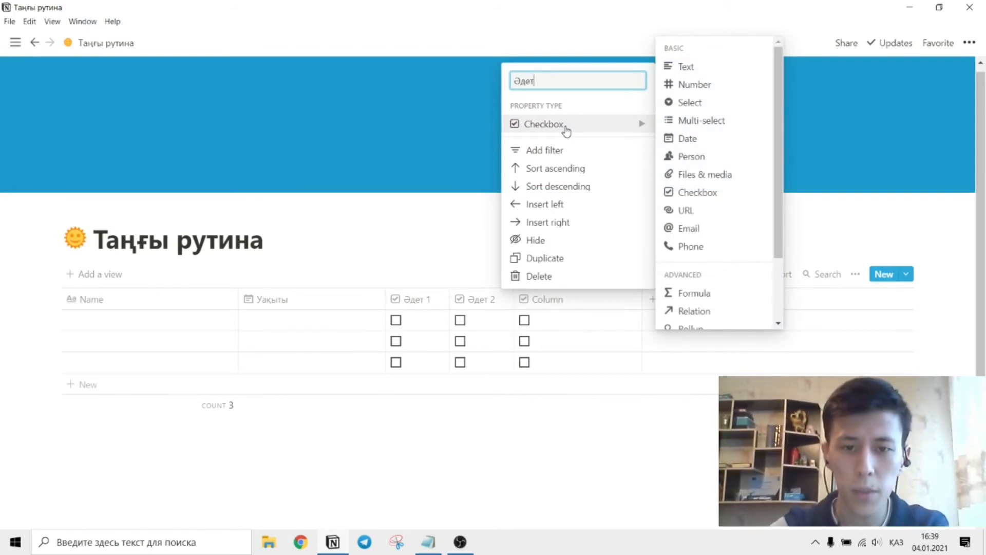
{"action": "key", "text": "Return"}
{"action": "left_click_drag", "start_coordinate": [643, 307], "coordinate": [579, 306]}
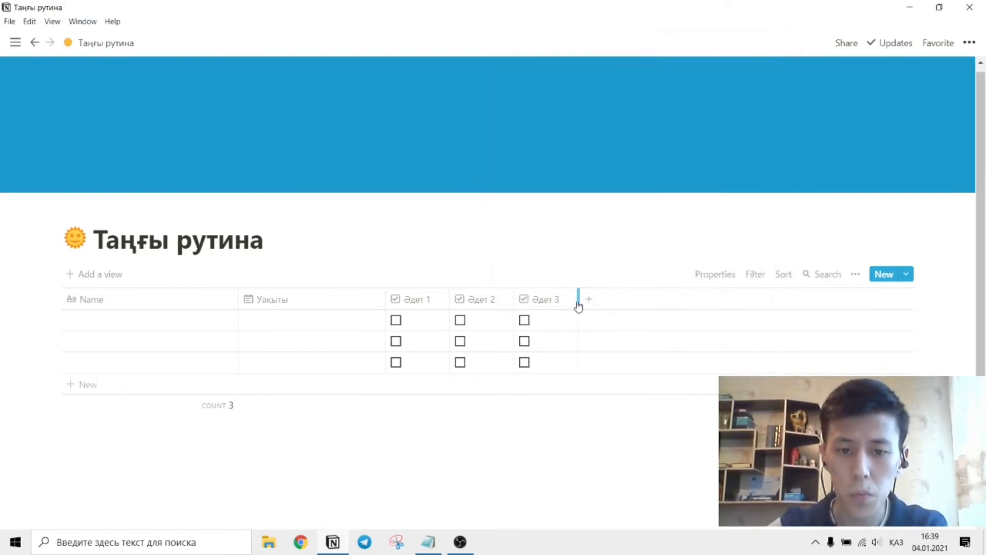
- Add a Checkbox column named "Әдет 4" after Әдет 3 and narrow it to match the other habit columns
{"action": "left_click", "coordinate": [586, 299]}
{"action": "type", "text": "Әдет"}
{"action": "mouse_move", "coordinate": [667, 124]}
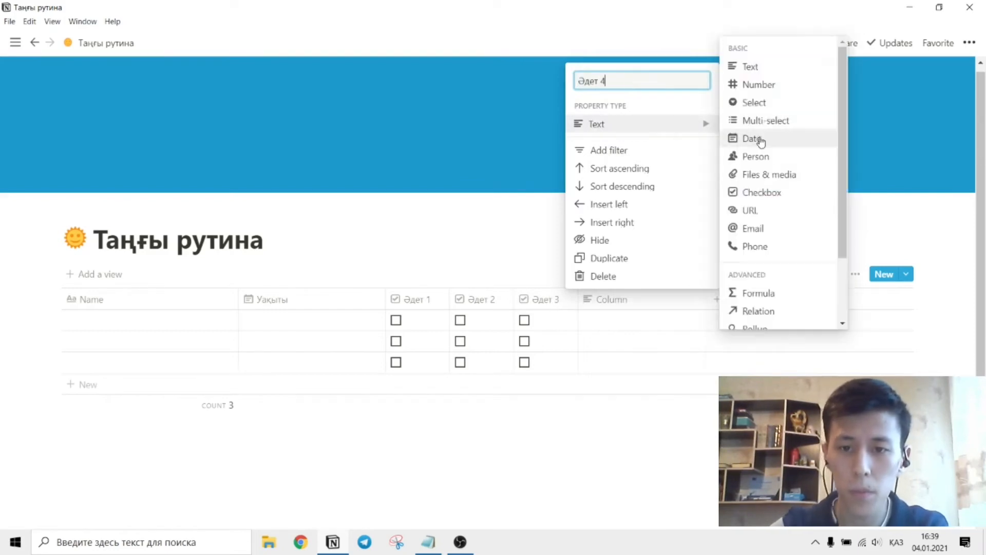
{"action": "left_click", "coordinate": [760, 193]}
{"action": "left_click", "coordinate": [678, 404]}
{"action": "left_click", "coordinate": [709, 301]}
{"action": "left_click_drag", "start_coordinate": [707, 302], "coordinate": [643, 302]}
- Add a Checkbox column named "Әдет 5" after Әдет 4 and narrow it to match the other habit columns
{"action": "left_click", "coordinate": [653, 299]}
{"action": "type", "text": "Әдет 5"}
{"action": "mouse_move", "coordinate": [668, 124]}
{"action": "left_click", "coordinate": [813, 192]}
{"action": "left_click_drag", "start_coordinate": [771, 306], "coordinate": [704, 308]}
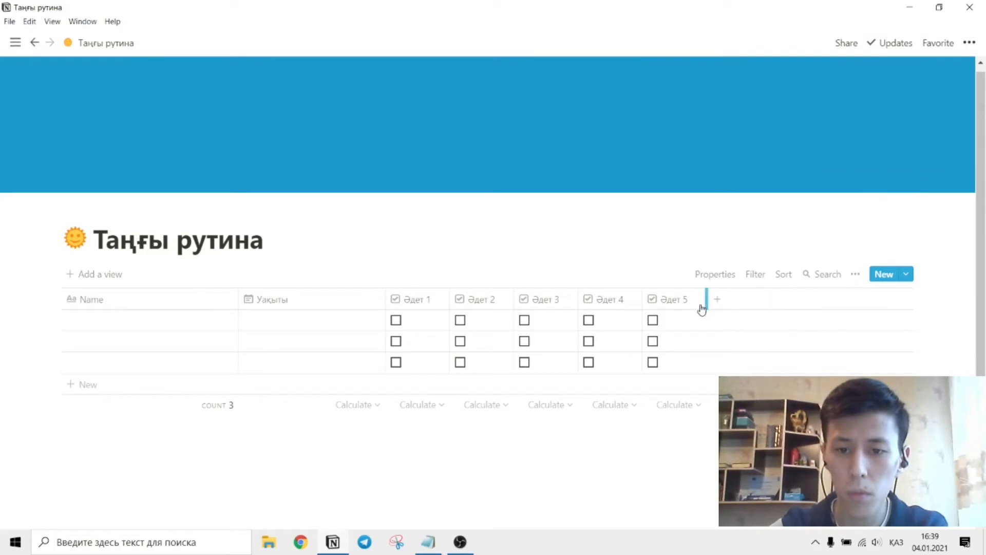
- Add a Checkbox column named "Әдет 6" after Әдет 5, and narrow it along with the Name and Уақыты columns
{"action": "left_click", "coordinate": [717, 300]}
{"action": "type", "text": "әдет 6"}
{"action": "mouse_move", "coordinate": [775, 126]}
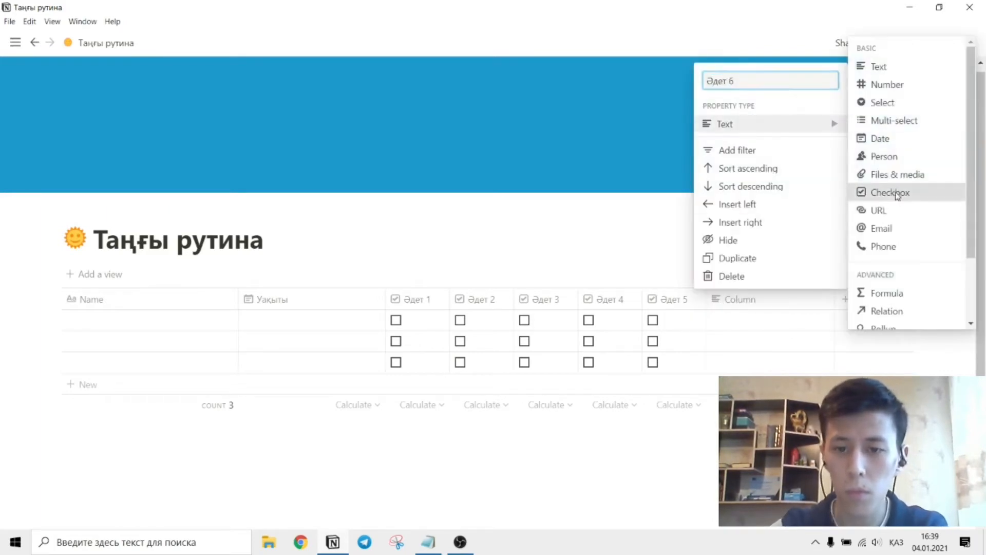
{"action": "left_click", "coordinate": [880, 192]}
{"action": "left_click_drag", "start_coordinate": [835, 300], "coordinate": [771, 303]}
{"action": "left_click_drag", "start_coordinate": [238, 302], "coordinate": [145, 302]}
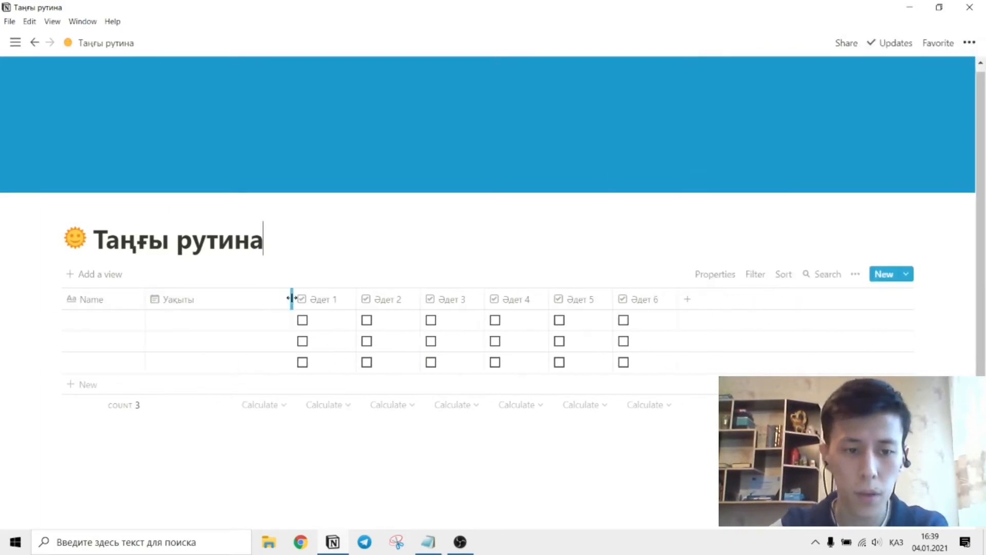
{"action": "left_click_drag", "start_coordinate": [293, 298], "coordinate": [215, 299]}
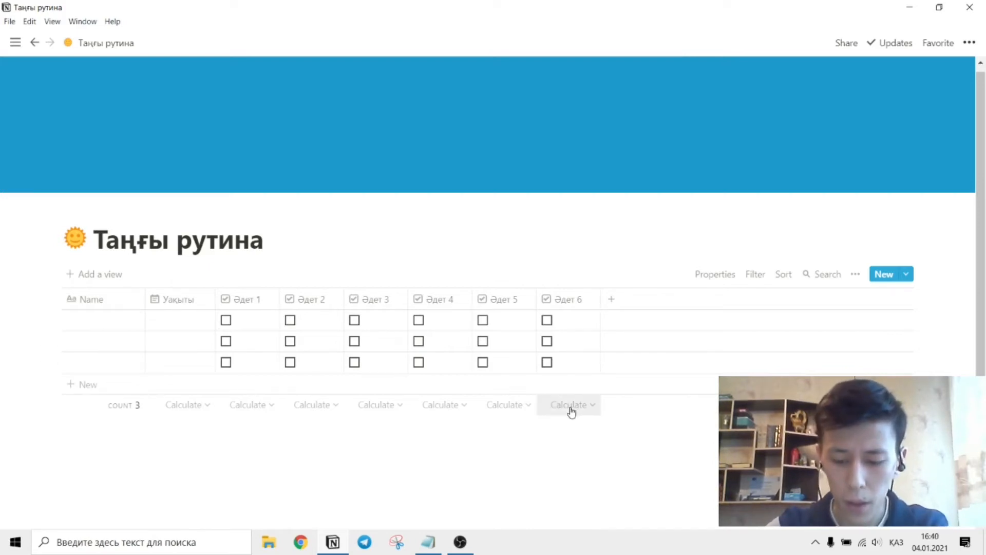
- Add a new column of type Text after the Әдет 6 column
{"action": "left_click", "coordinate": [612, 301]}
{"action": "mouse_move", "coordinate": [634, 128]}
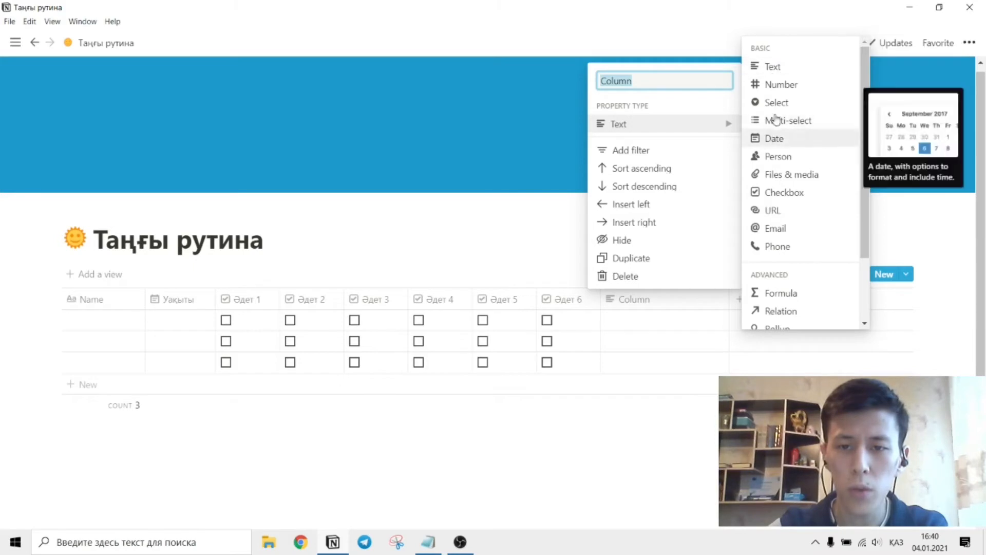
{"action": "left_click", "coordinate": [777, 69]}
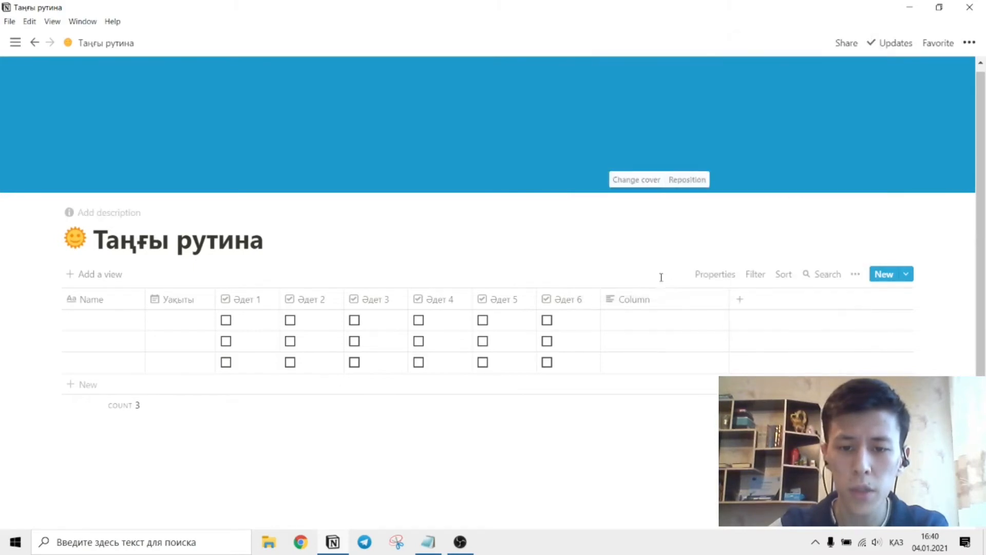
- Copy the comma-separated weekday list from the Notepad document and paste it into the new text column's first cell in Notion
{"action": "left_click", "coordinate": [439, 548]}
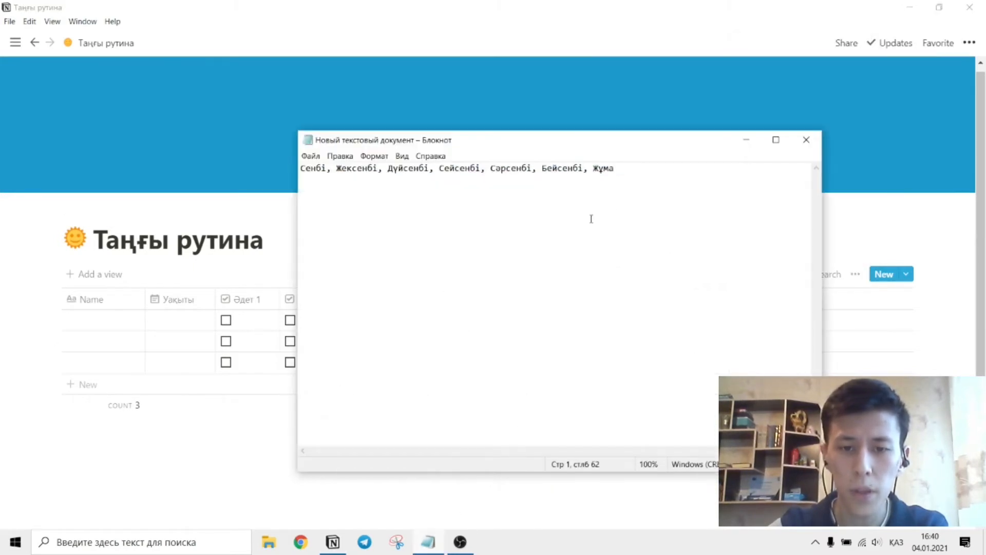
{"action": "left_click_drag", "start_coordinate": [632, 169], "coordinate": [282, 180]}
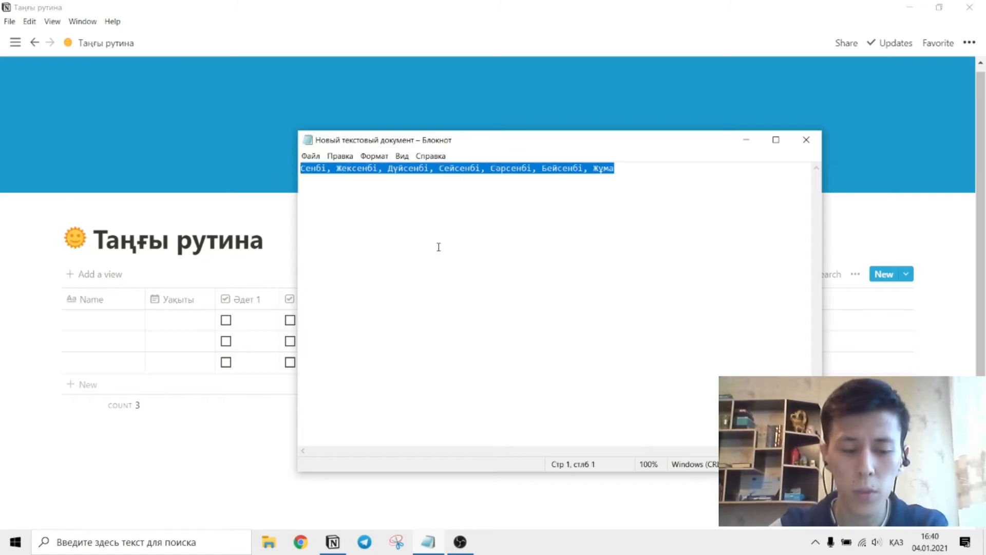
{"action": "left_click", "coordinate": [430, 549]}
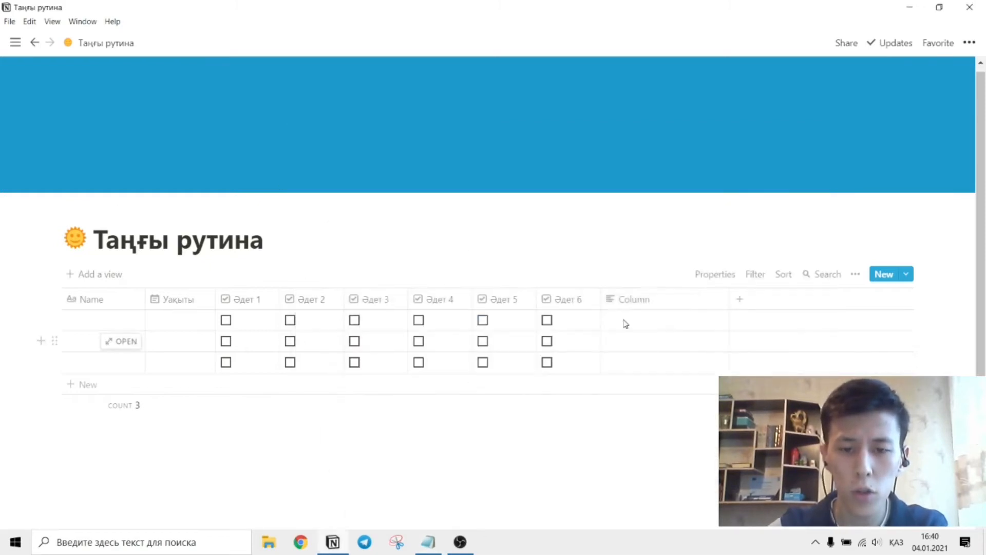
{"action": "left_click", "coordinate": [635, 322]}
{"action": "key", "text": "ctrl+v"}
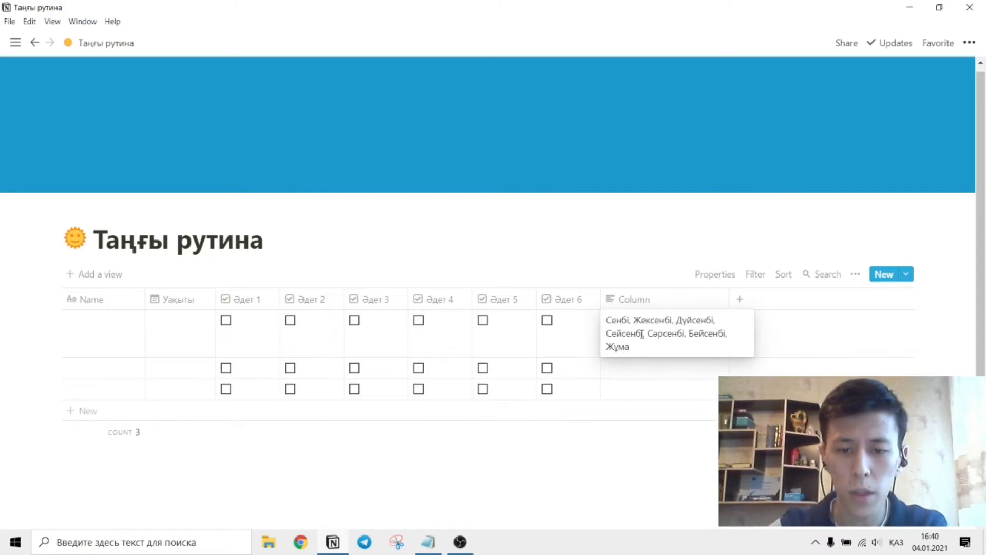
{"action": "key", "text": "Escape"}
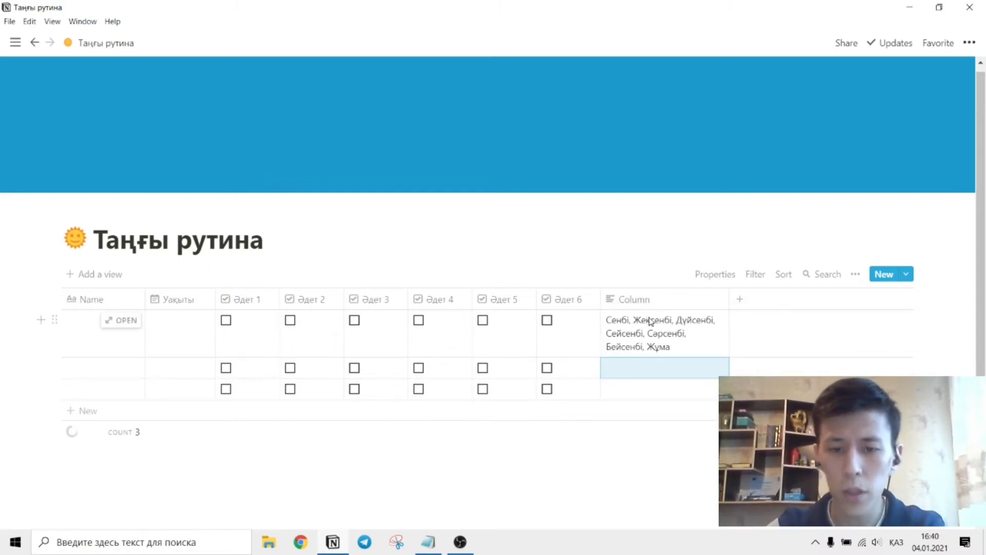
- Change the weekday column's property type to Select and check the options in its first cell
{"action": "left_click", "coordinate": [649, 302]}
{"action": "left_click", "coordinate": [639, 126]}
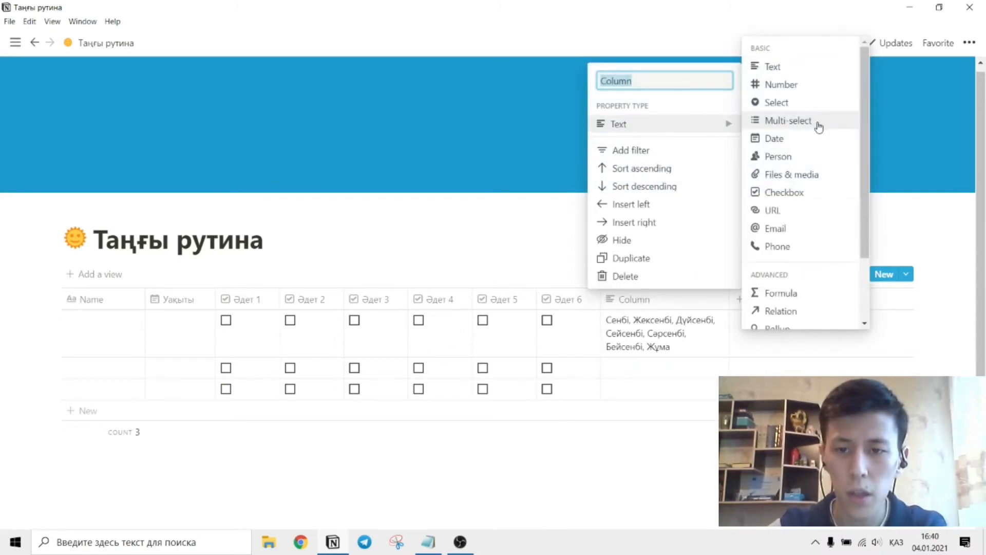
{"action": "left_click", "coordinate": [781, 102]}
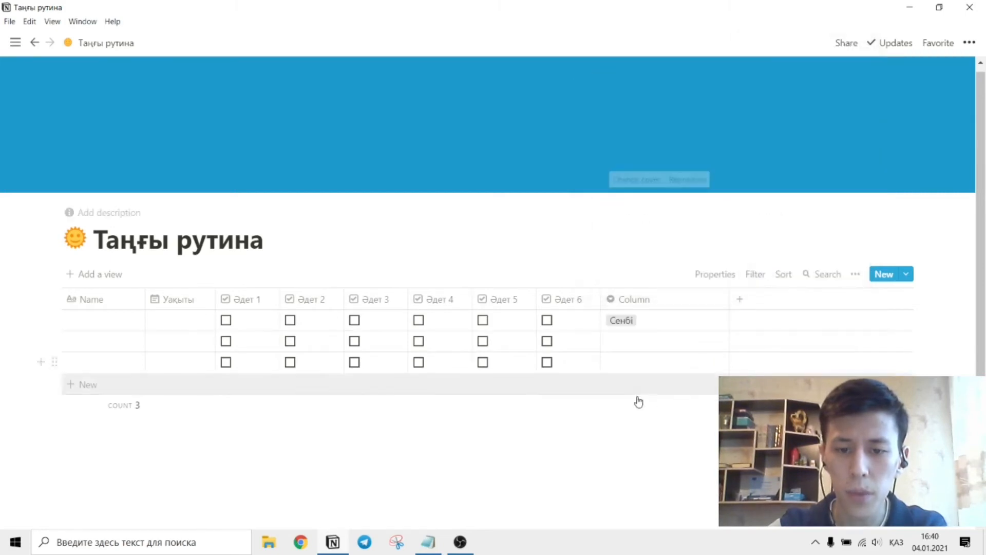
{"action": "left_click", "coordinate": [626, 324]}
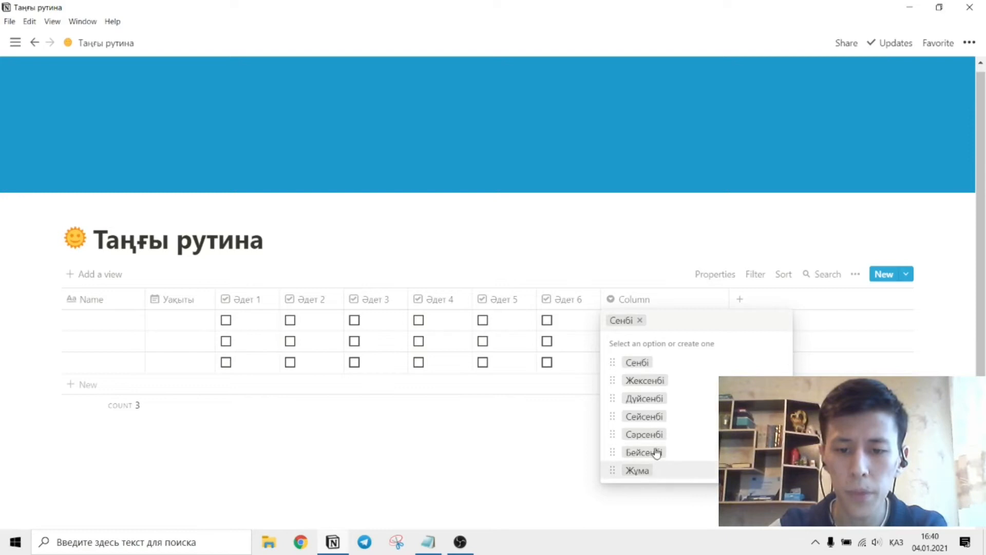
{"action": "left_click", "coordinate": [571, 471]}
- Color the weekday options: Сенбі Brown, Жексенбі Orange, Дүйсенбі Yellow and Сейсенбі Green
{"action": "left_click", "coordinate": [652, 326]}
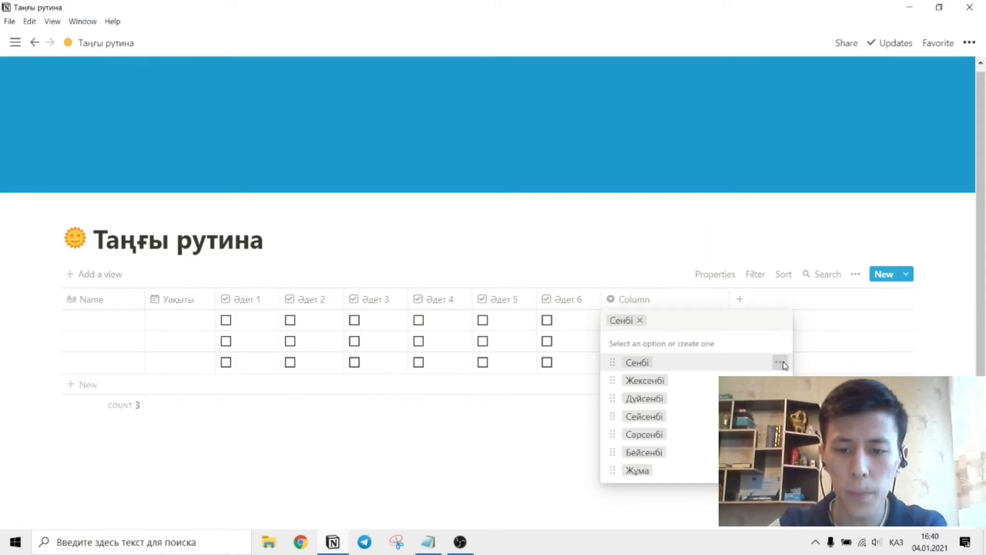
{"action": "left_click", "coordinate": [780, 362]}
{"action": "left_click", "coordinate": [755, 216]}
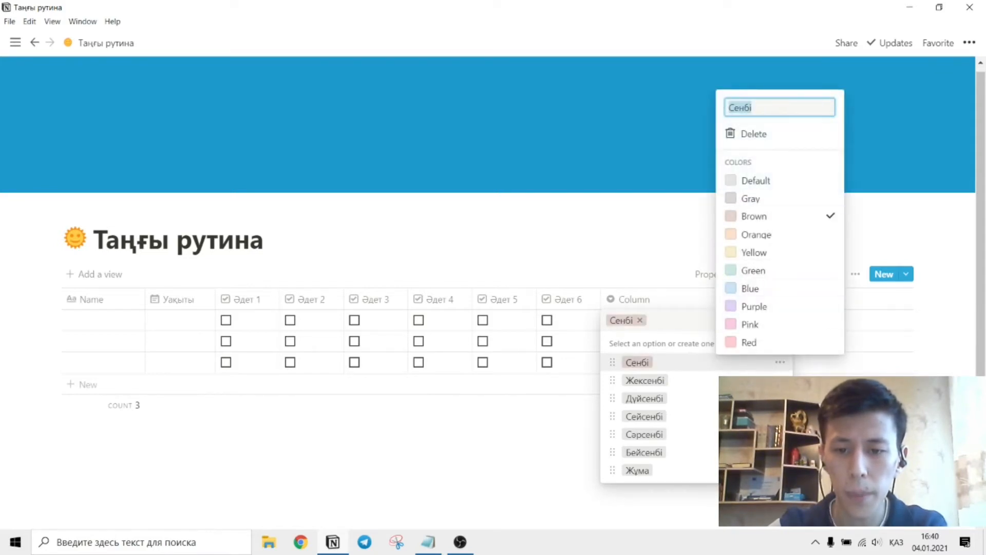
{"action": "left_click", "coordinate": [780, 380]}
{"action": "left_click", "coordinate": [780, 381]}
{"action": "left_click", "coordinate": [771, 253]}
{"action": "left_click", "coordinate": [780, 398]}
{"action": "left_click", "coordinate": [780, 398]}
{"action": "left_click", "coordinate": [756, 289]}
{"action": "left_click", "coordinate": [780, 416]}
{"action": "left_click", "coordinate": [780, 416]}
{"action": "left_click", "coordinate": [754, 324]}
- Color the remaining weekday options: Сәрсенбі Blue, Бейсенбі Purple and Жұма Pink
{"action": "left_click", "coordinate": [780, 434]}
{"action": "left_click", "coordinate": [780, 435]}
{"action": "left_click", "coordinate": [754, 360]}
{"action": "left_click", "coordinate": [780, 452]}
{"action": "left_click", "coordinate": [780, 452]}
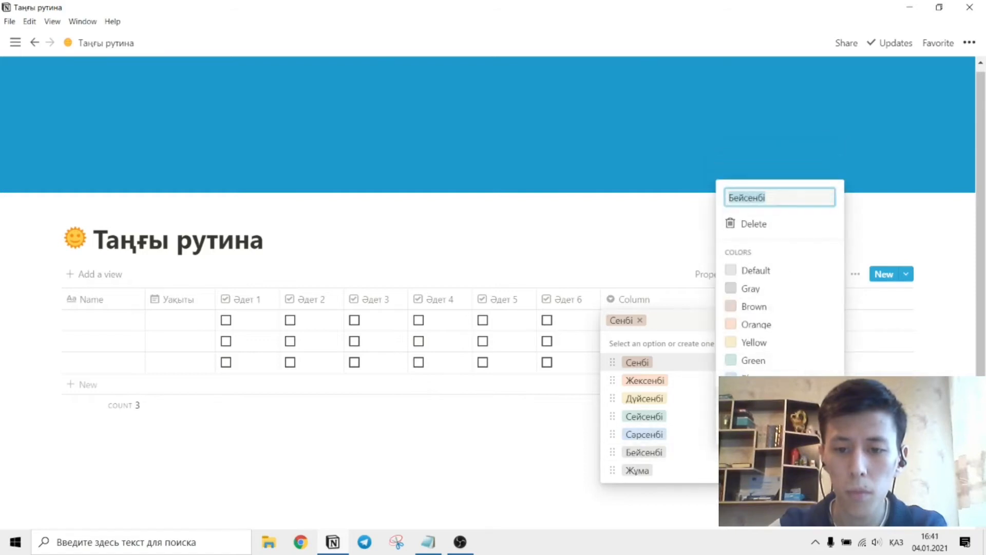
{"action": "left_click", "coordinate": [753, 397]}
{"action": "left_click", "coordinate": [780, 470]}
{"action": "left_click", "coordinate": [780, 470]}
{"action": "left_click", "coordinate": [753, 432]}
{"action": "left_click", "coordinate": [541, 458]}
- Rename the weekday column to "Апта күндері" and place it, narrowed to fit its title, between the Уақыты and Әдет 1 columns
{"action": "left_click", "coordinate": [648, 304]}
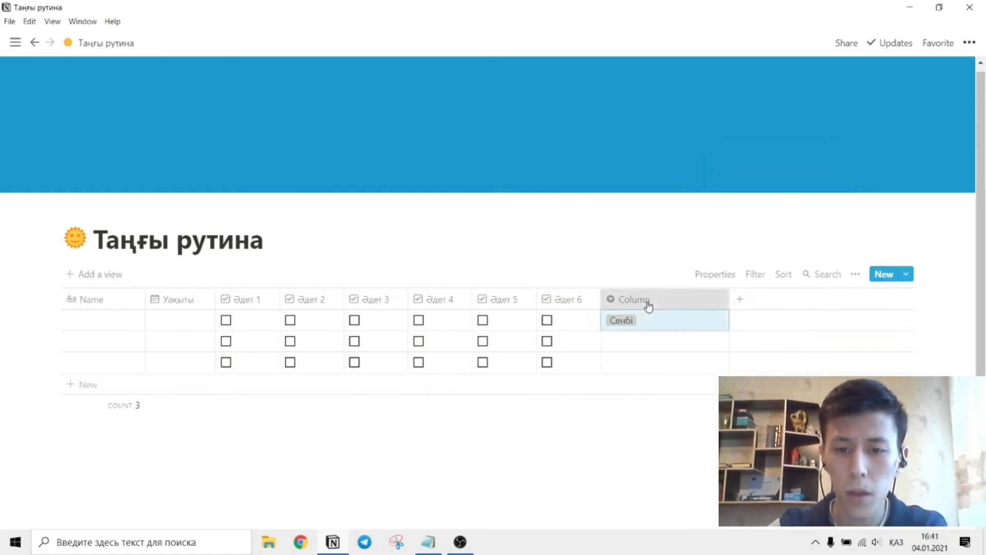
{"action": "mouse_move", "coordinate": [661, 99]}
{"action": "type", "text": "Ап"}
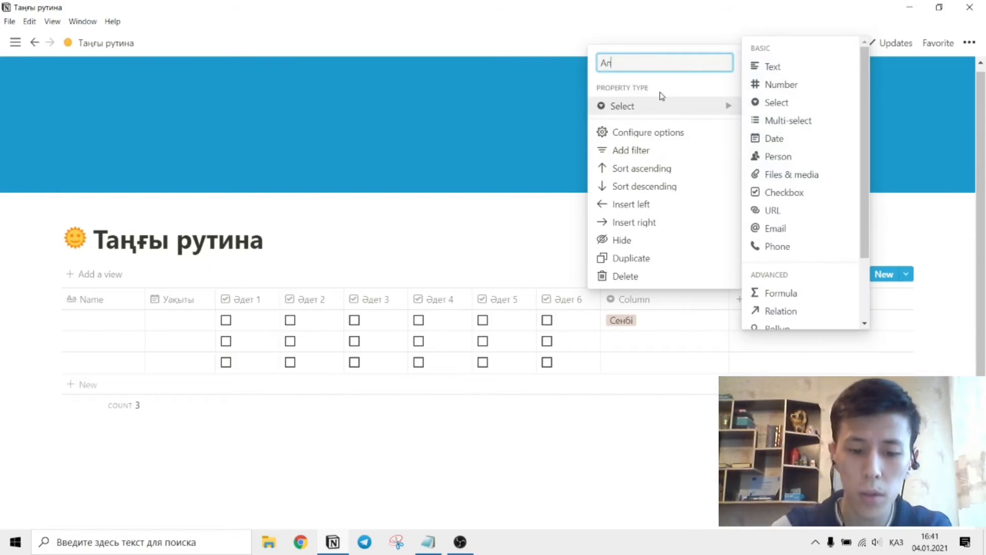
{"action": "type", "text": "та күндері"}
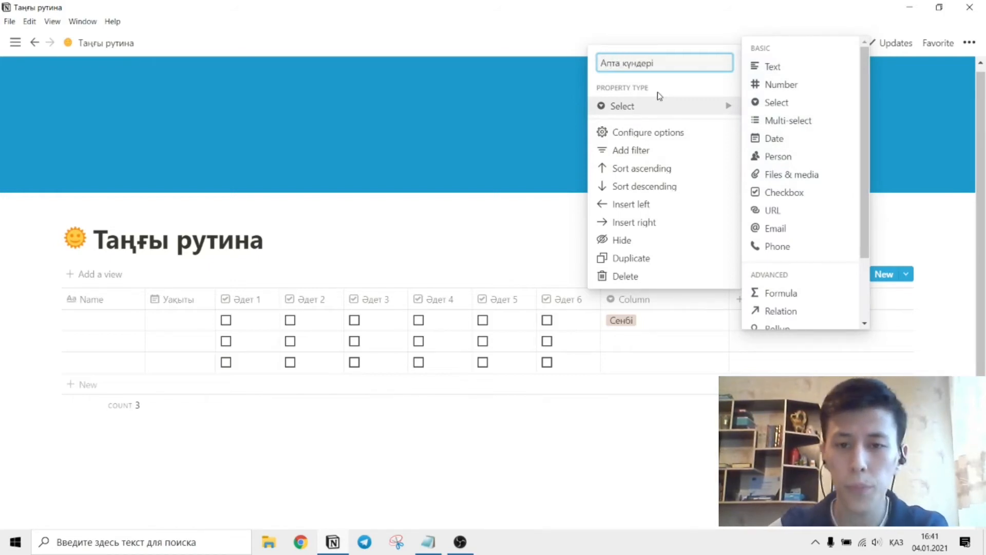
{"action": "left_click", "coordinate": [538, 229]}
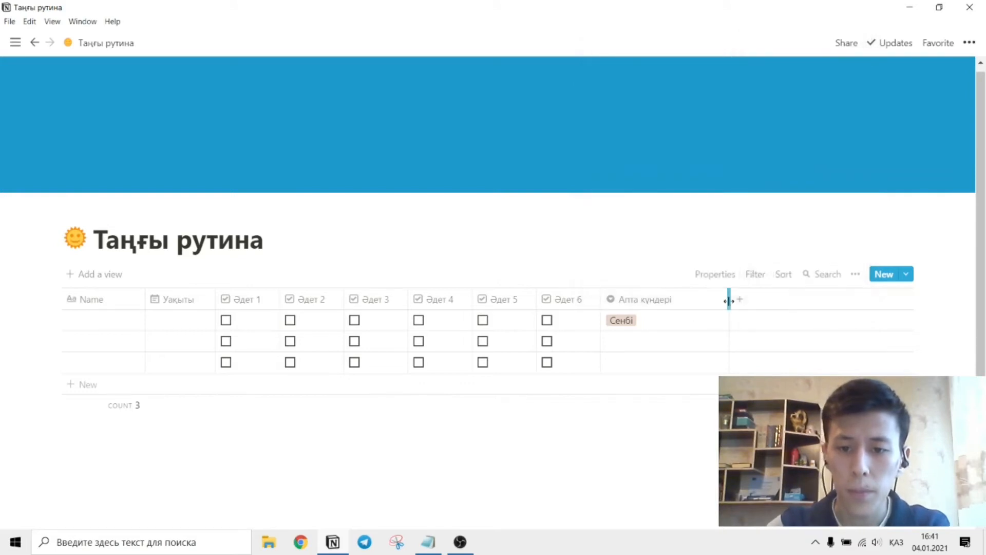
{"action": "left_click_drag", "start_coordinate": [662, 303], "coordinate": [267, 309]}
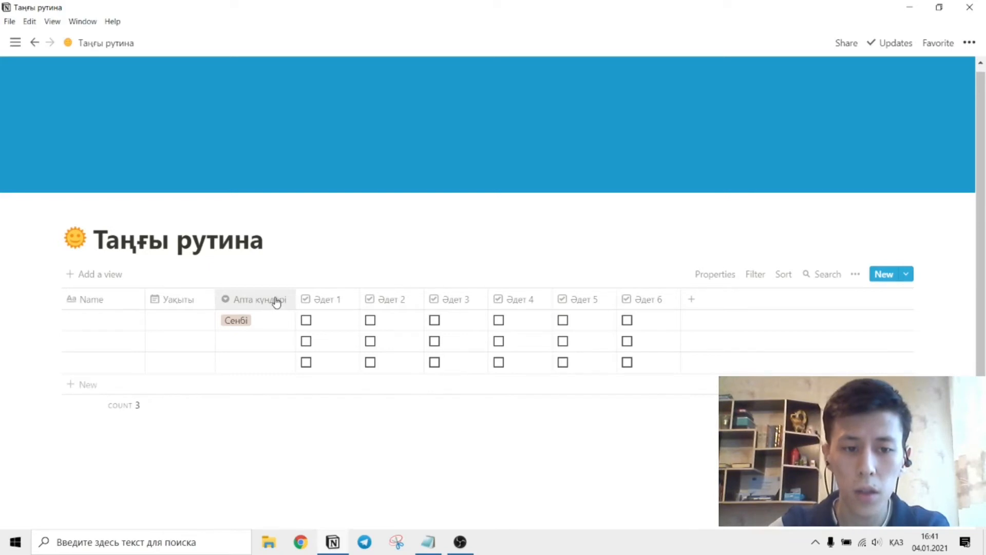
- Rename the "Апта күндері" column to "Апта күні"
{"action": "left_click", "coordinate": [267, 301]}
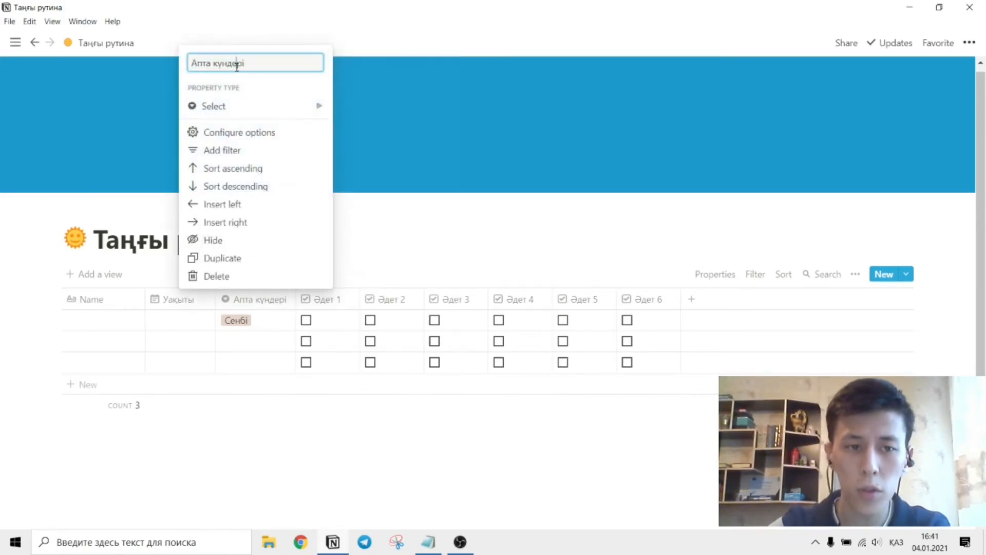
{"action": "key", "text": "BackSpace"}
{"action": "key", "text": "BackSpace"}
{"action": "key", "text": "BackSpace"}
{"action": "key", "text": "BackSpace"}
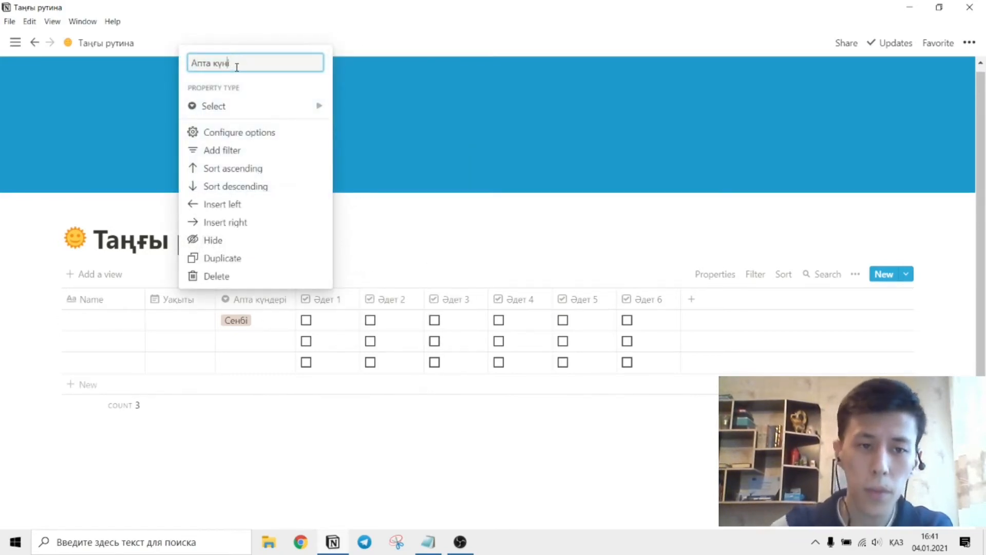
{"action": "type", "text": "і"}
{"action": "left_click", "coordinate": [373, 198]}
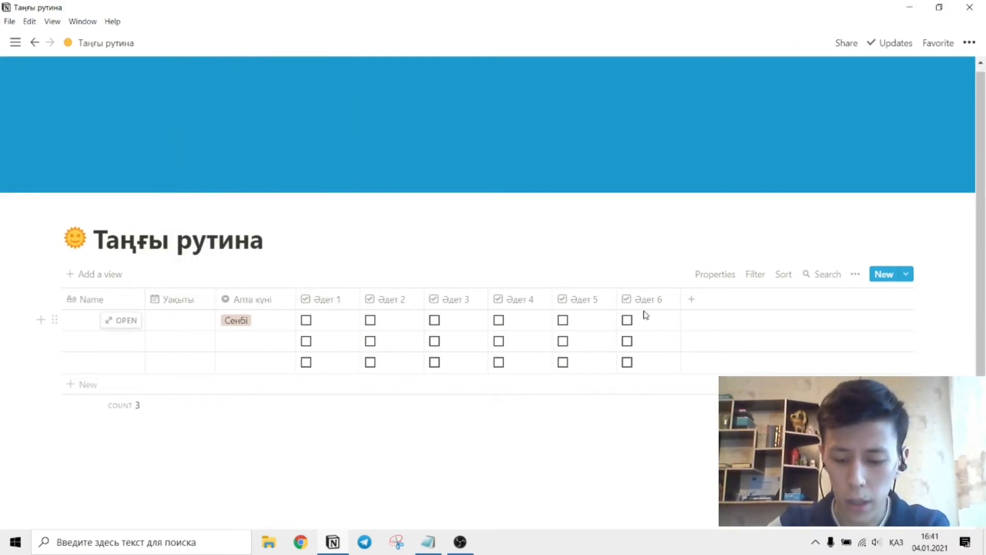
- Add a new column after Әдет 6 and set its property type to Formula
{"action": "left_click", "coordinate": [693, 306]}
{"action": "left_click", "coordinate": [754, 128]}
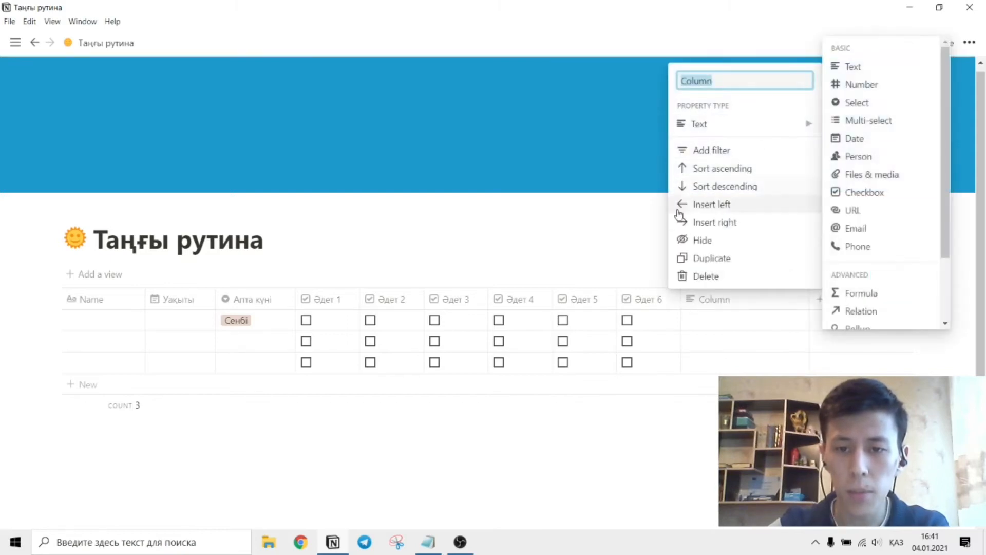
{"action": "mouse_move", "coordinate": [725, 126]}
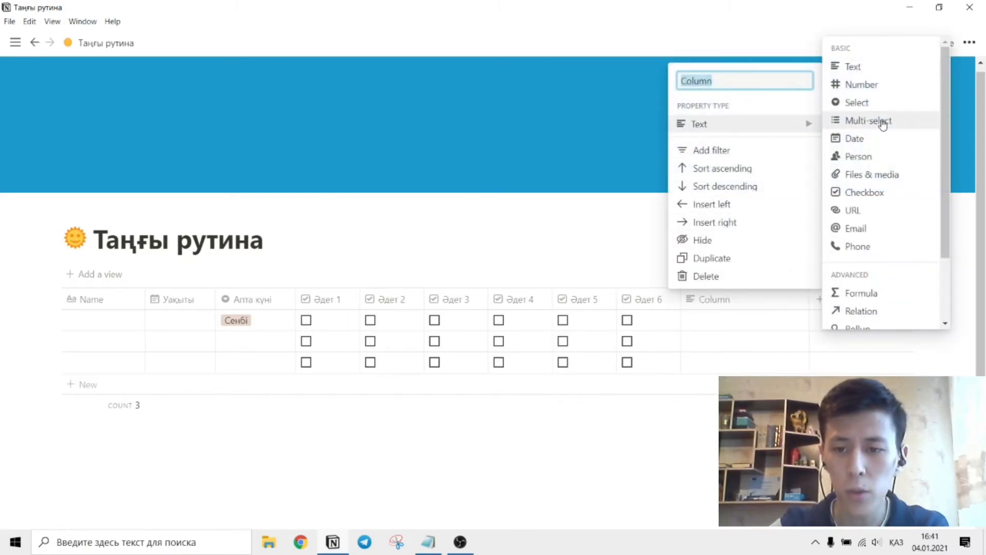
{"action": "left_click", "coordinate": [855, 293]}
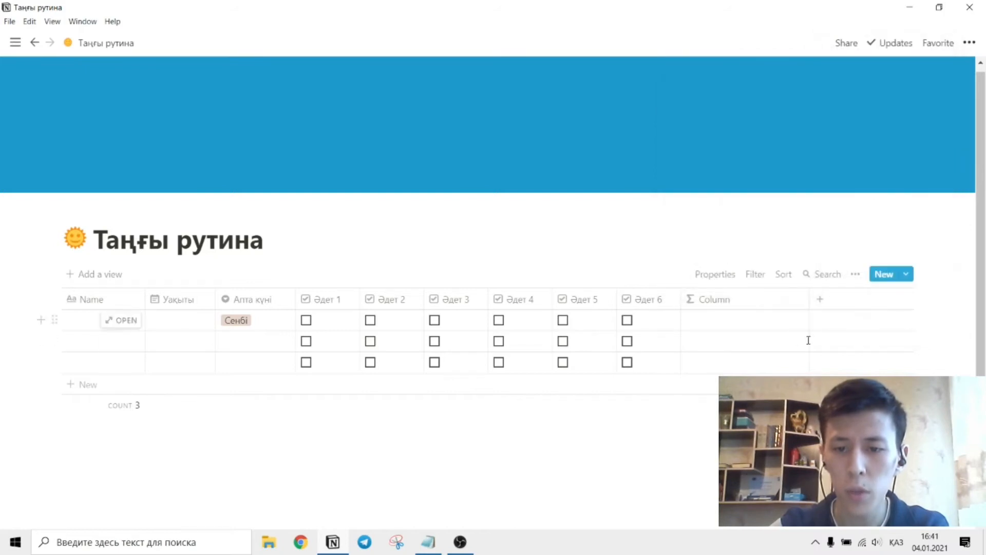
- Add a Text column named "Коммент" after the formula column, and narrow the formula column
{"action": "left_click", "coordinate": [824, 300]}
{"action": "mouse_move", "coordinate": [853, 128]}
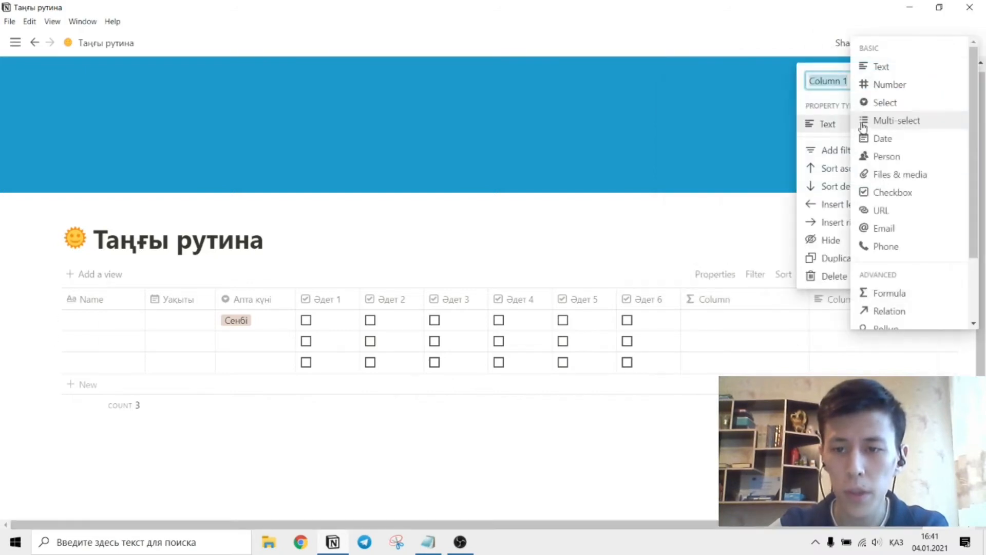
{"action": "left_click", "coordinate": [901, 66]}
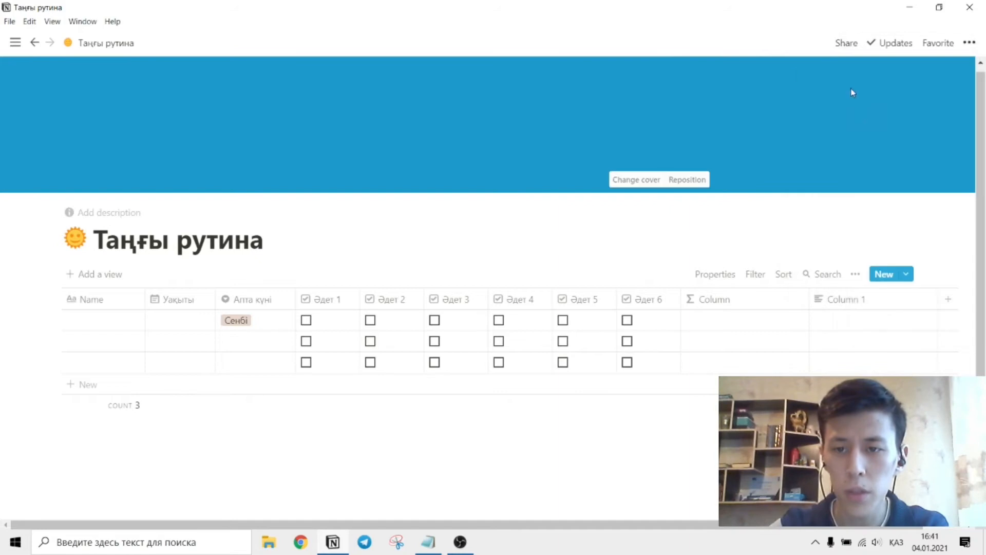
{"action": "left_click", "coordinate": [837, 297]}
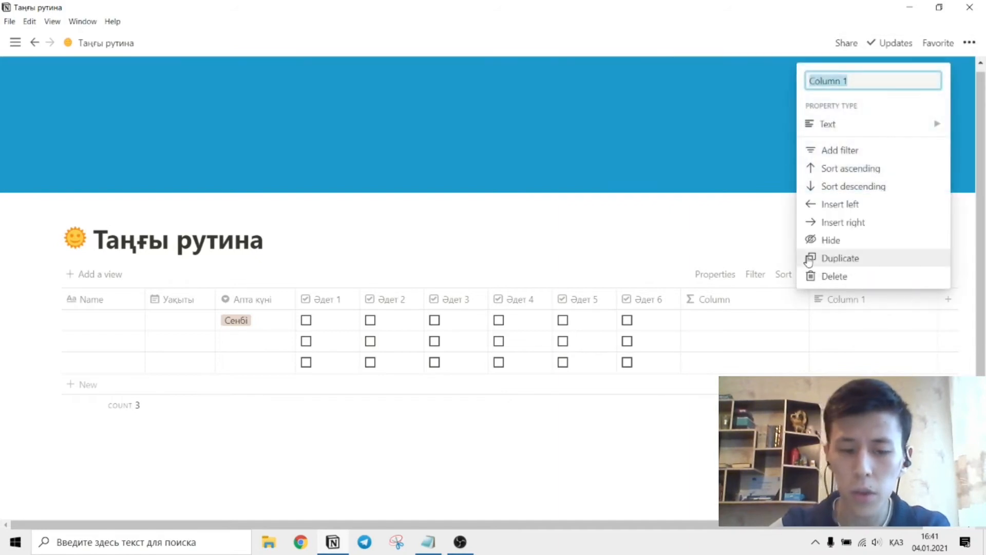
{"action": "type", "text": "Коммент"}
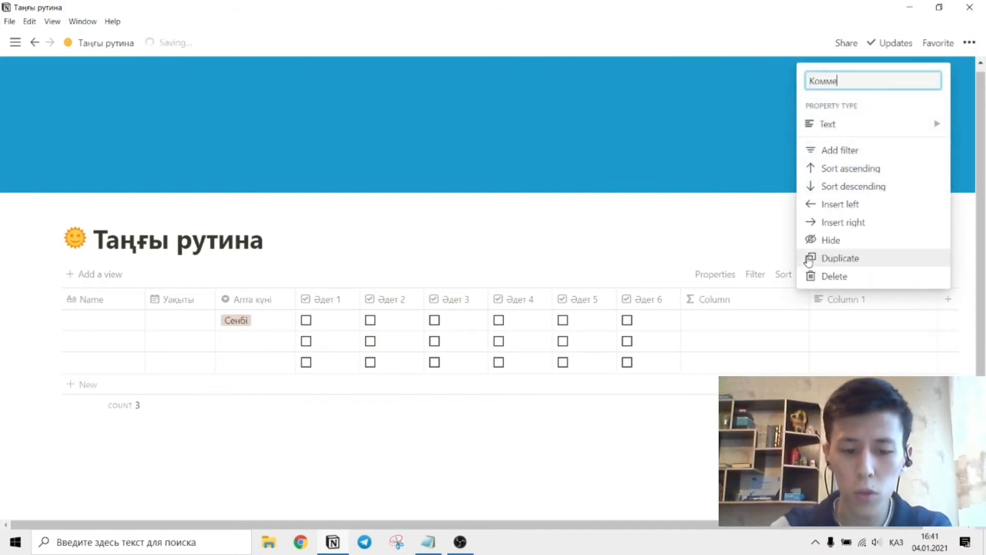
{"action": "left_click", "coordinate": [711, 229]}
{"action": "left_click_drag", "start_coordinate": [809, 304], "coordinate": [765, 311]}
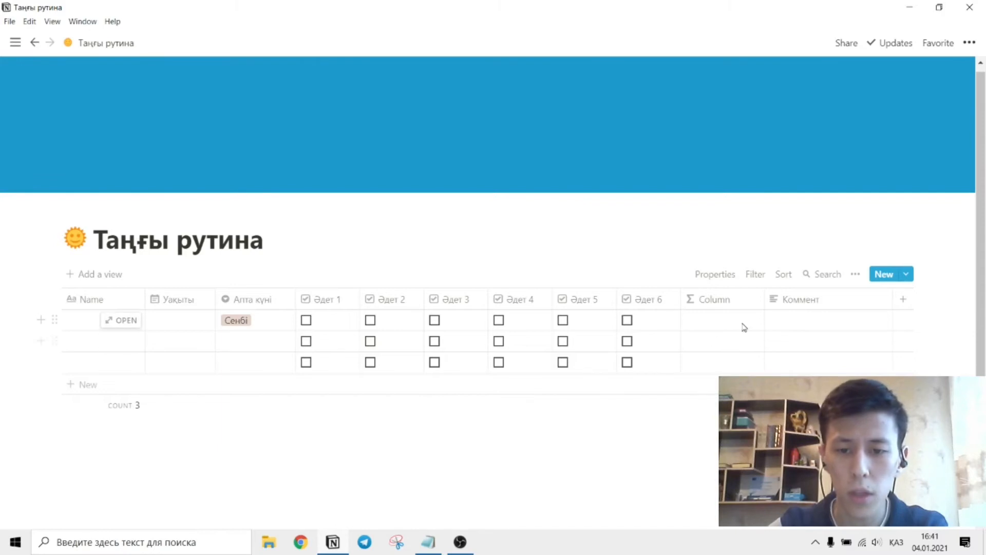
{"action": "left_click", "coordinate": [723, 327]}
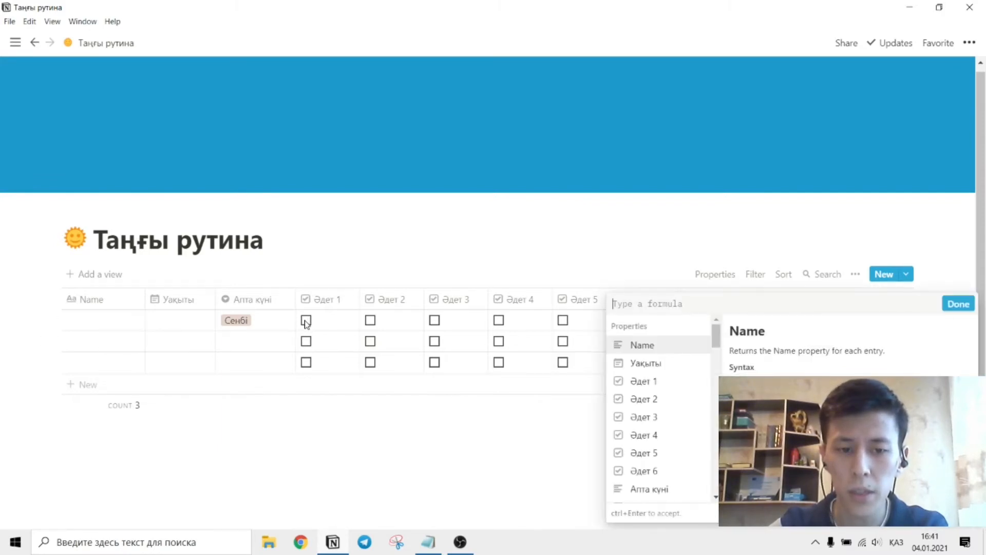
{"action": "left_click", "coordinate": [446, 257]}
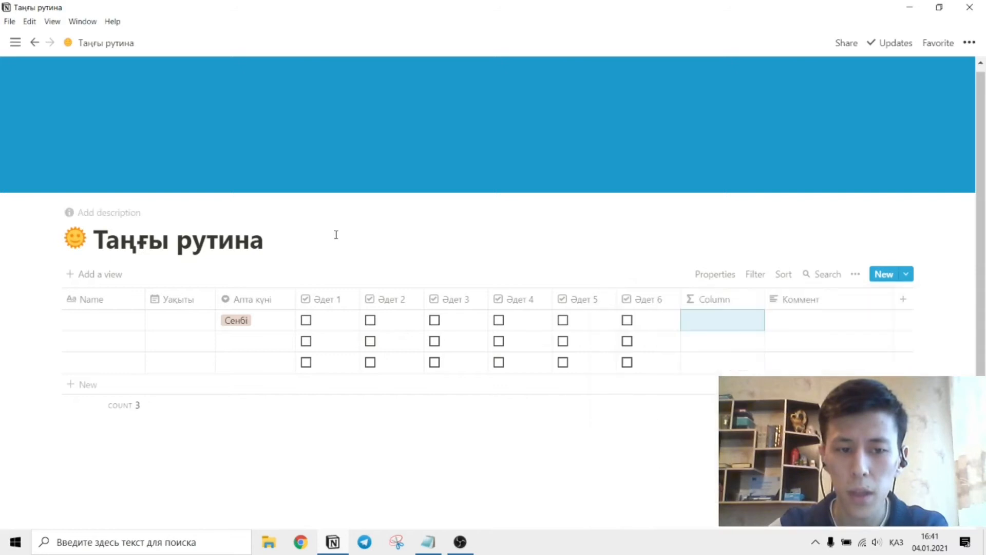
{"action": "left_click", "coordinate": [721, 329]}
{"action": "left_click", "coordinate": [626, 268]}
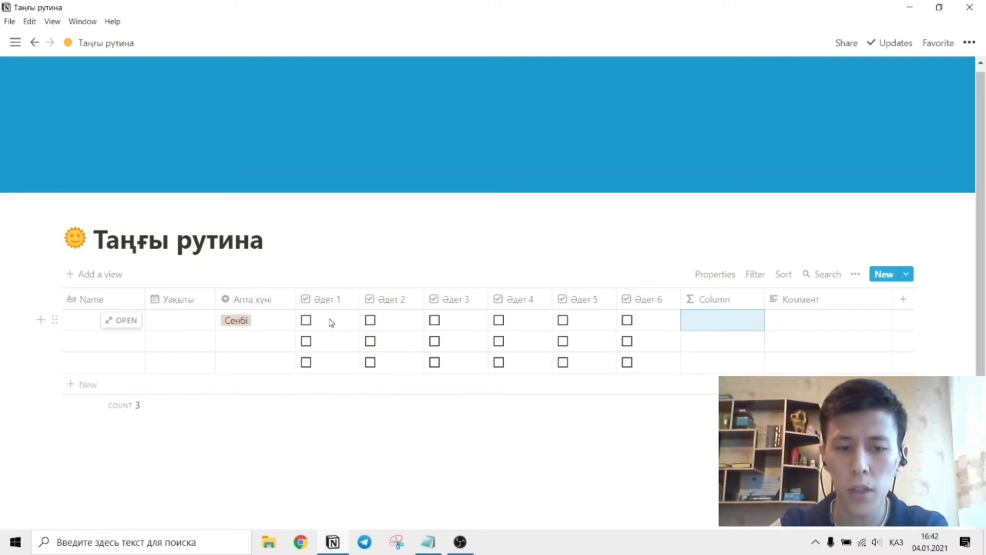
{"action": "left_click", "coordinate": [370, 320]}
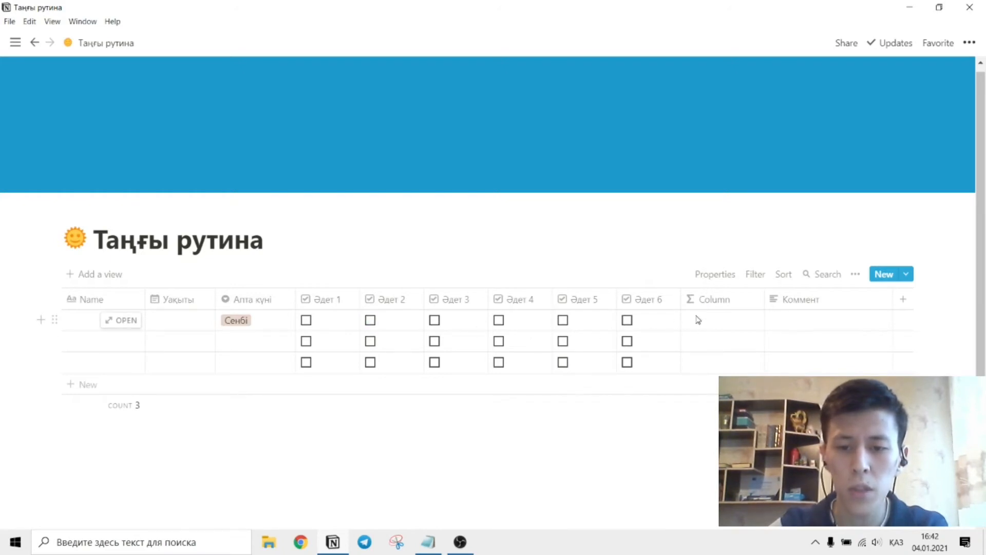
- Begin the formula column's formula with the replace function, using the Әдет 1 property as its first argument
{"action": "left_click", "coordinate": [721, 324]}
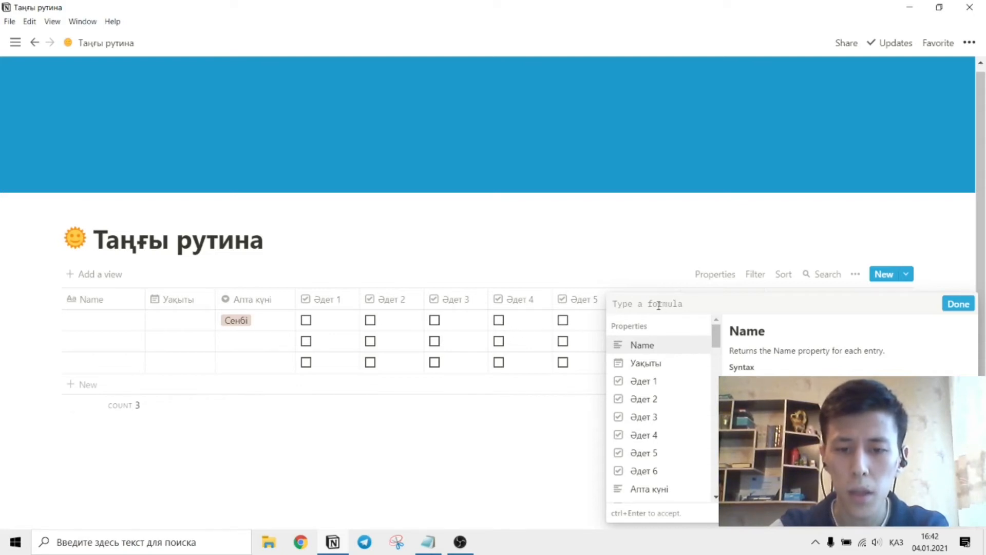
{"action": "type", "text": "кщ"}
{"action": "key", "text": "BackSpace"}
{"action": "key", "text": "BackSpace"}
{"action": "key", "text": "alt+shift"}
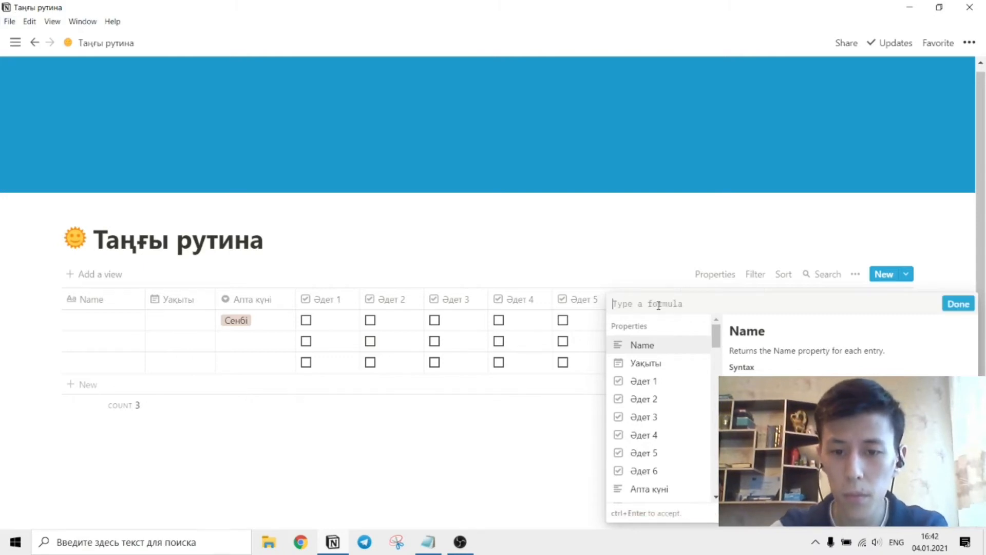
{"action": "type", "text": "replace"}
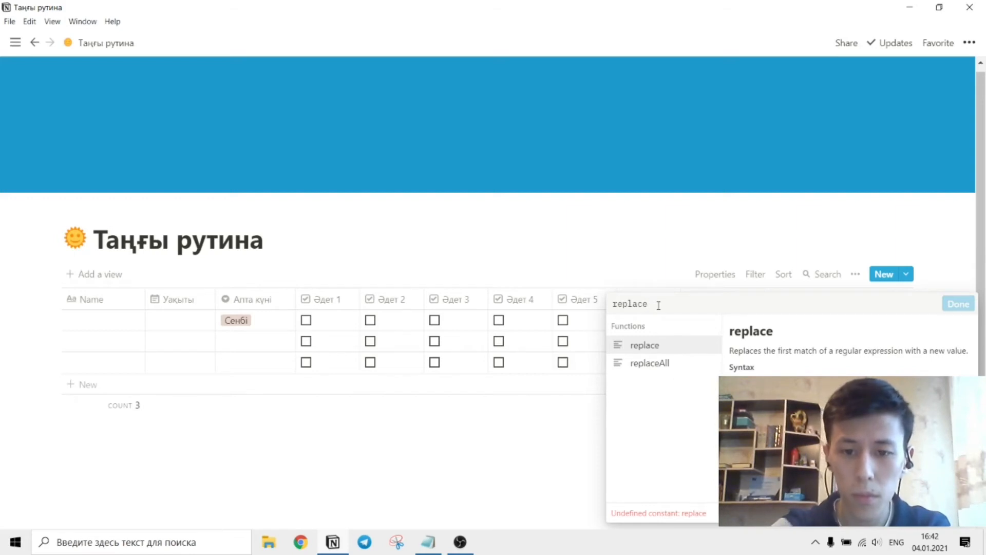
{"action": "type", "text": "("}
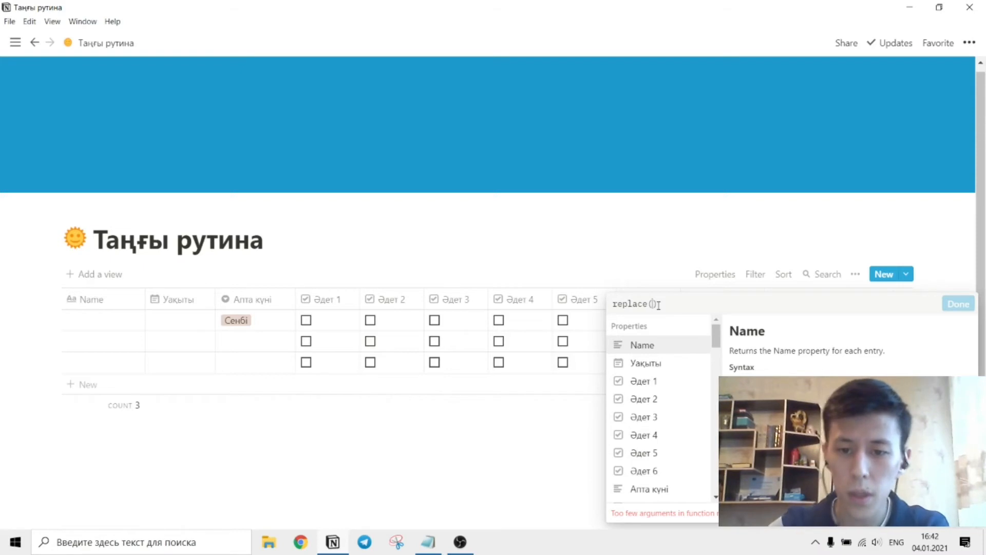
{"action": "left_click", "coordinate": [632, 304]}
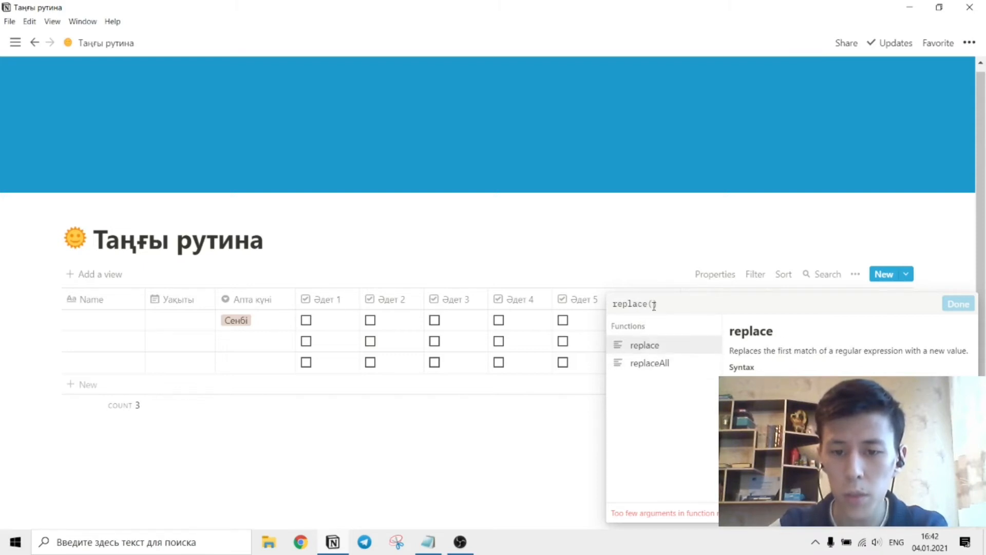
{"action": "left_click", "coordinate": [652, 304]}
{"action": "left_click", "coordinate": [664, 382]}
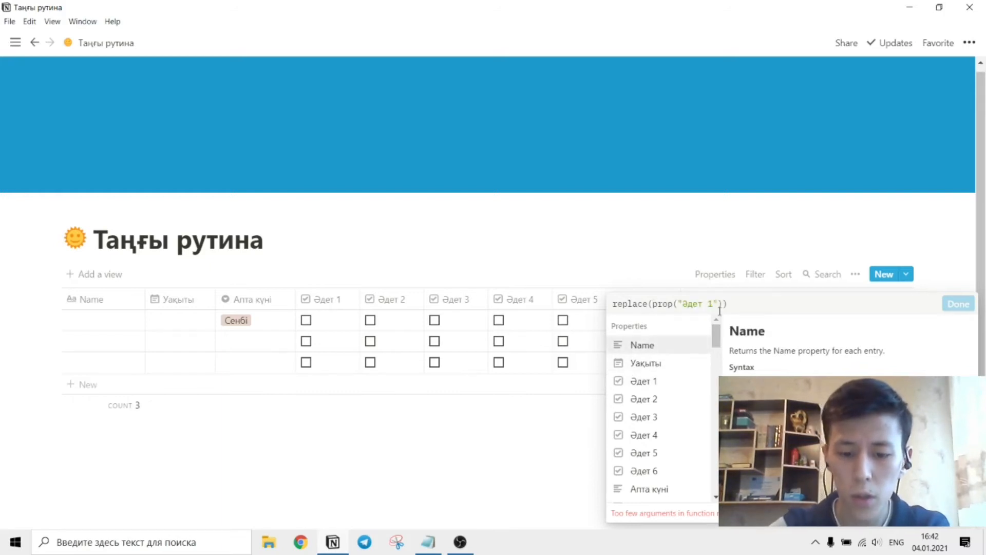
- Complete the replace formula with the arguments "true" and "1" and apply it to the column
{"action": "type", "text": ", "}
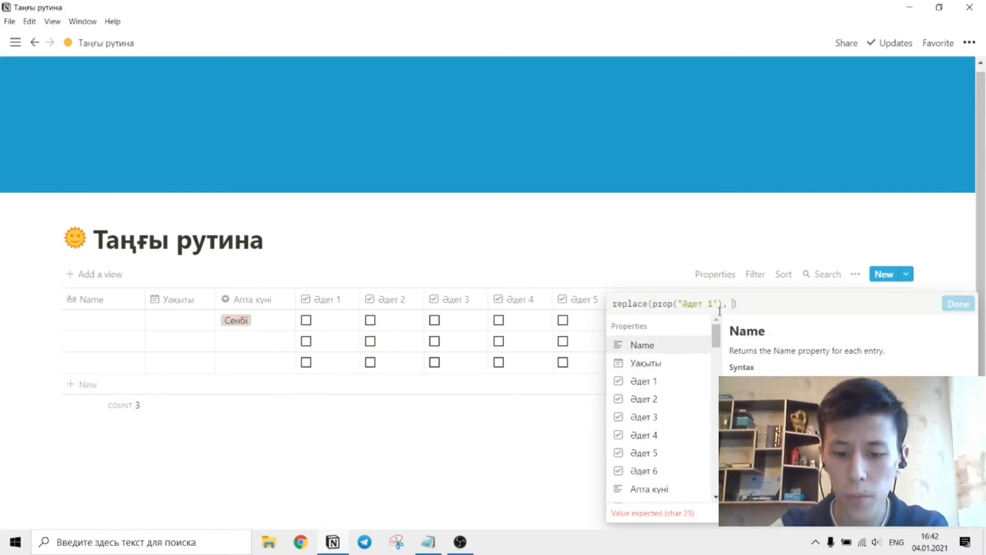
{"action": "type", "text": "\"\"\"\""}
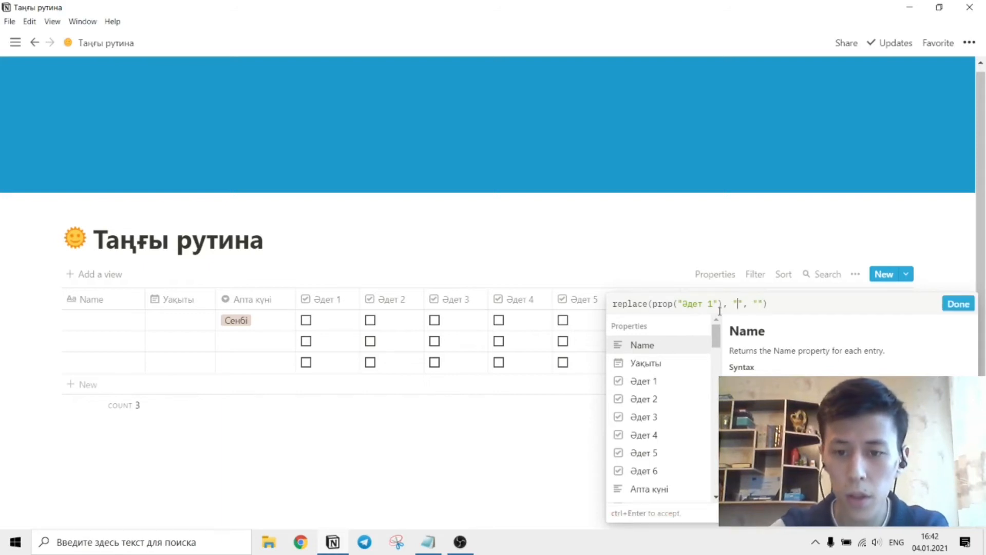
{"action": "type", "text": " true"}
{"action": "key", "text": "Right"}
{"action": "type", "text": "1"}
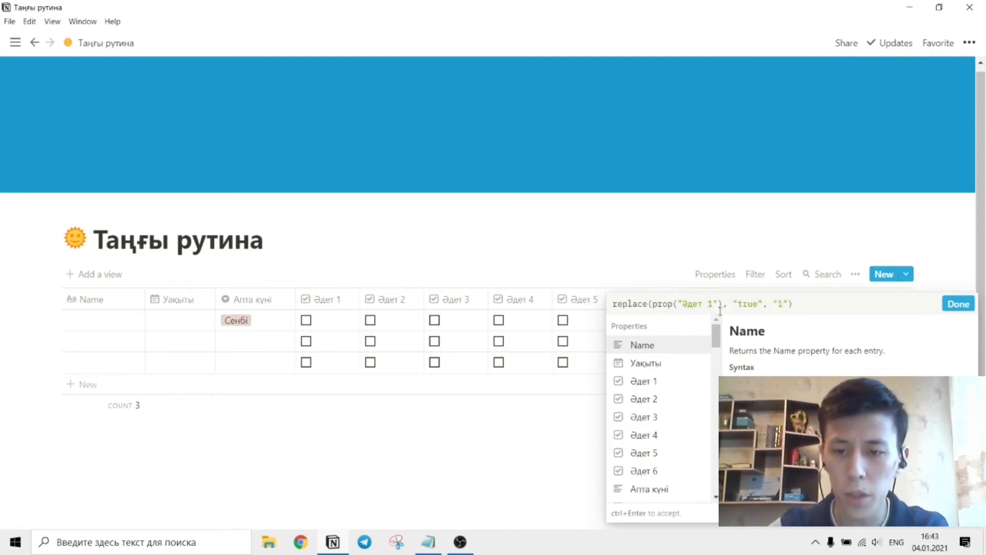
{"action": "left_click", "coordinate": [959, 305]}
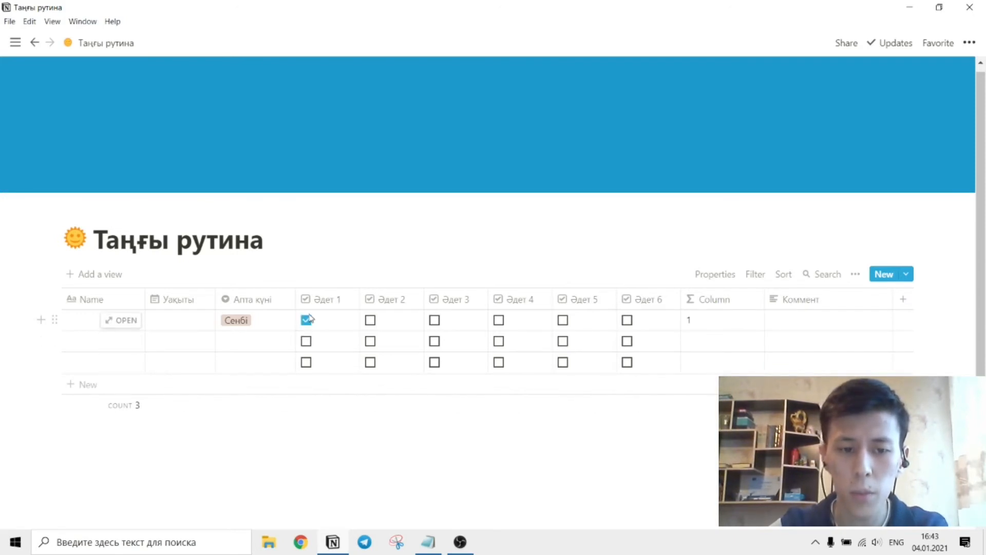
- Wrap the column's replace formula in toNumber() and apply it
{"action": "left_click", "coordinate": [705, 324]}
{"action": "left_click", "coordinate": [632, 303]}
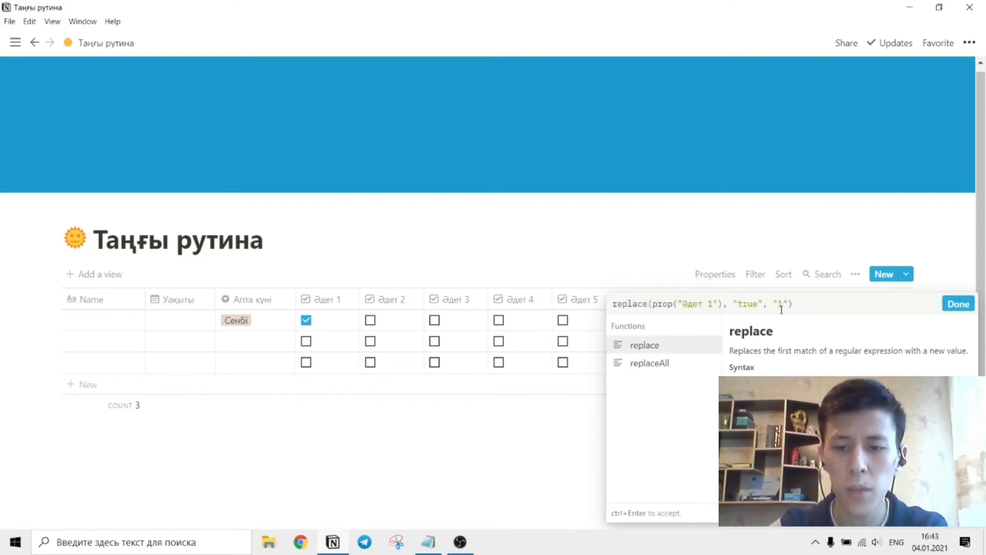
{"action": "left_click", "coordinate": [615, 307]}
{"action": "type", "text": "to"}
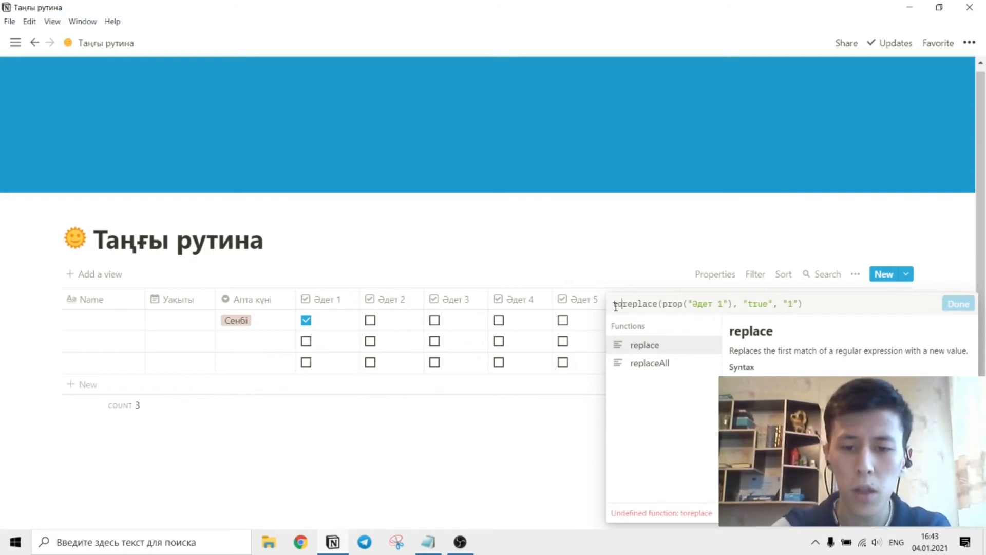
{"action": "type", "text": "Number("}
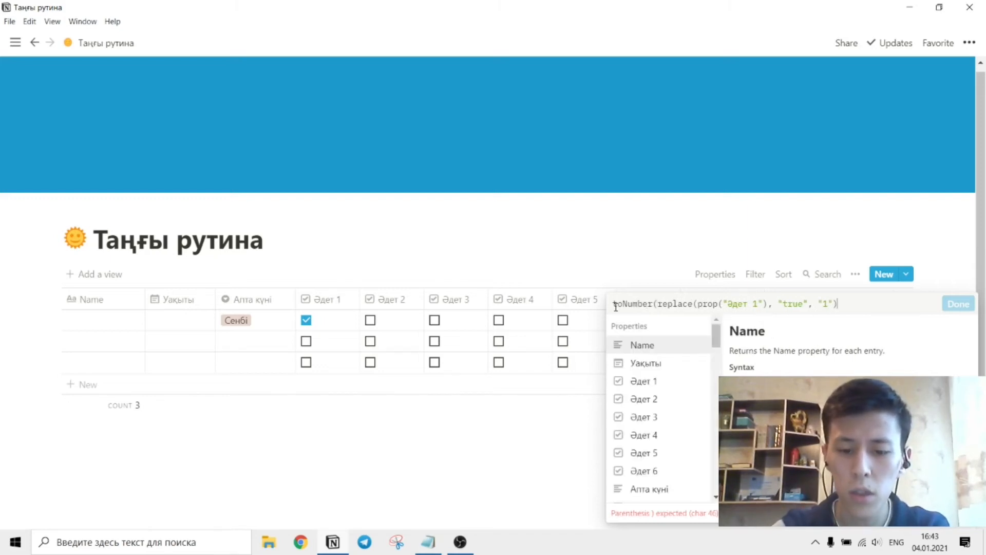
{"action": "type", "text": ")"}
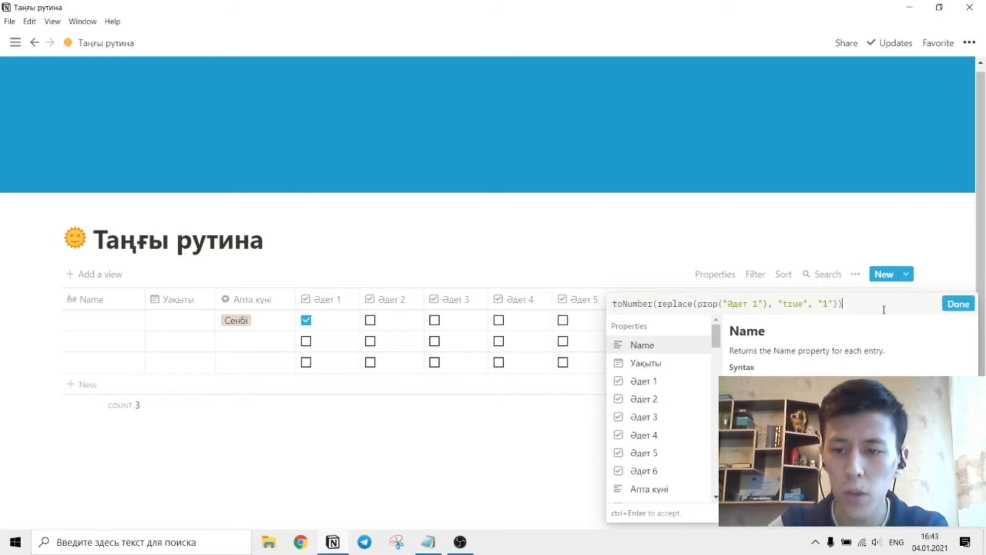
{"action": "left_click", "coordinate": [966, 308]}
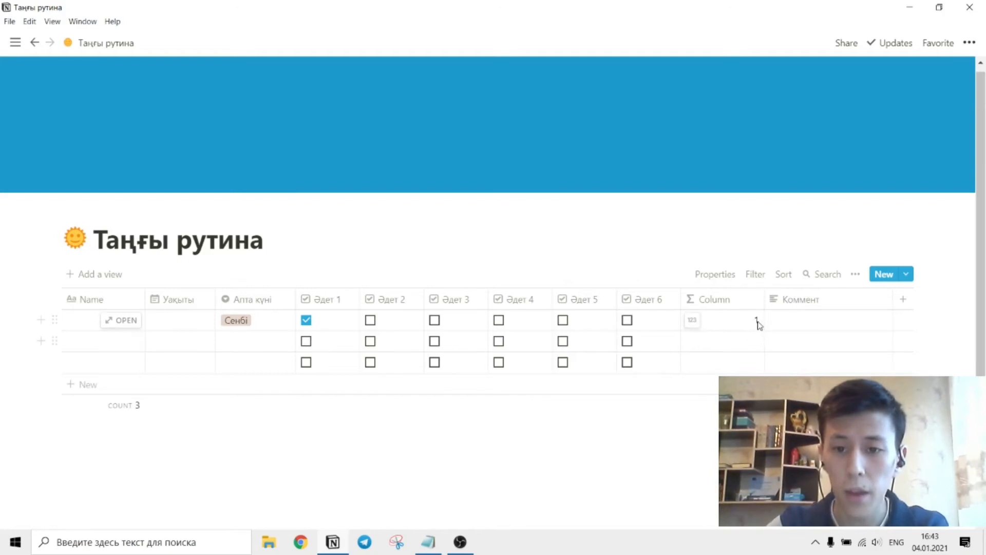
- Multiply the toNumber formula by 16.67 and apply the change
{"action": "left_click", "coordinate": [727, 328]}
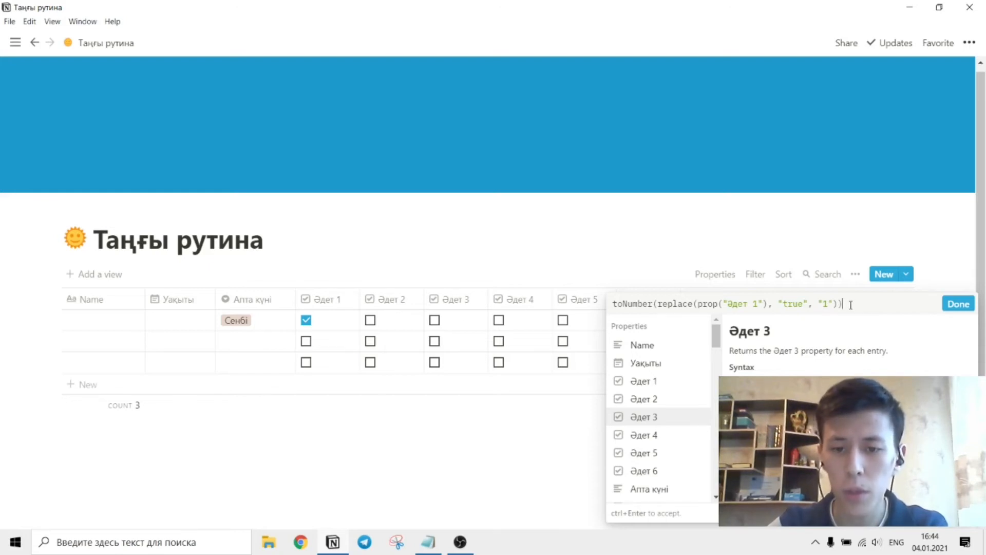
{"action": "type", "text": "* 16"}
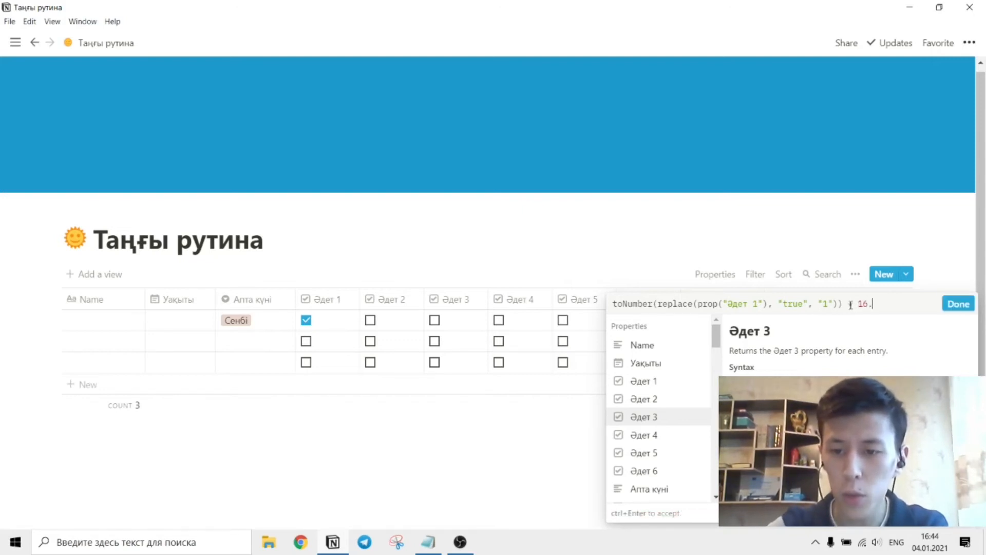
{"action": "type", "text": ".67"}
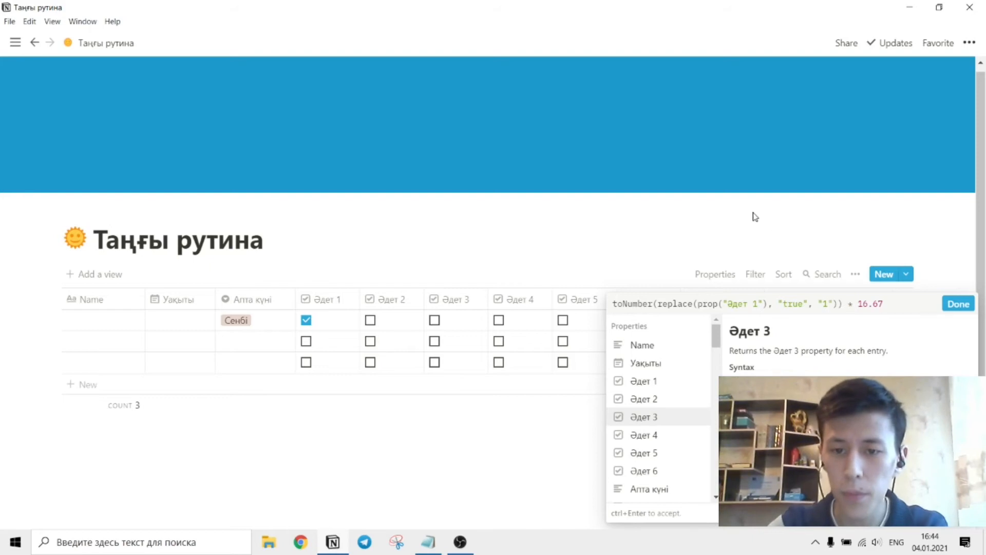
{"action": "left_click", "coordinate": [754, 215]}
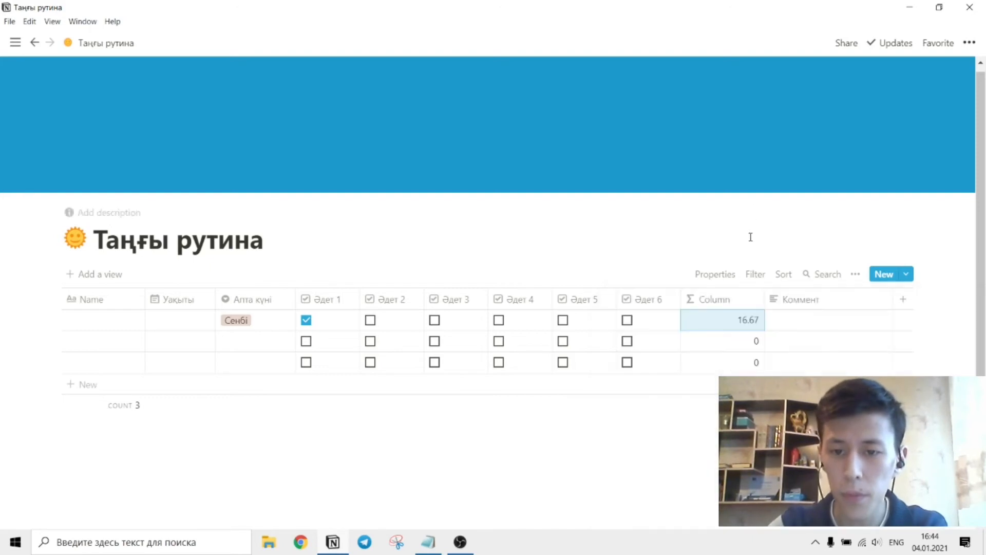
{"action": "left_click", "coordinate": [717, 322]}
{"action": "left_click_drag", "start_coordinate": [892, 301], "coordinate": [605, 313]}
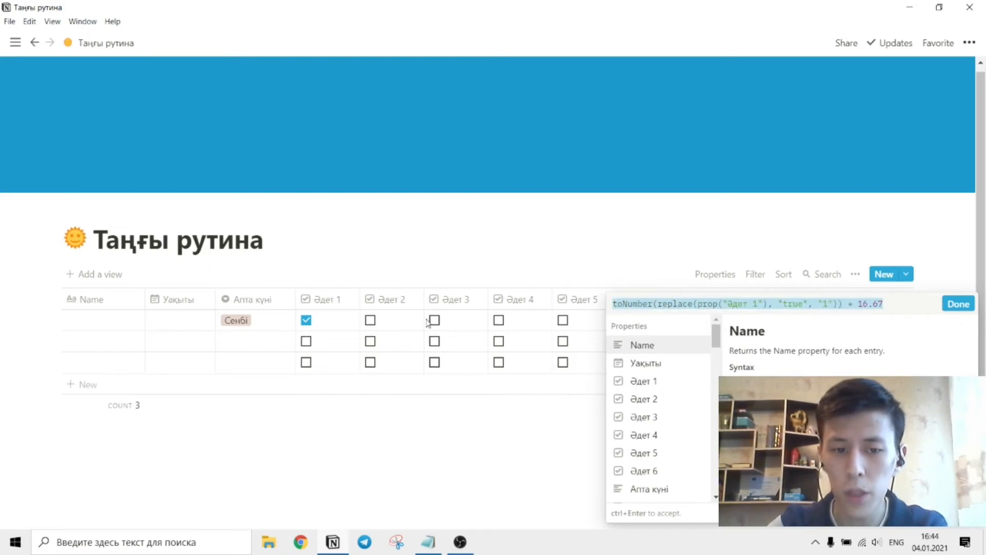
{"action": "left_click", "coordinate": [371, 320]}
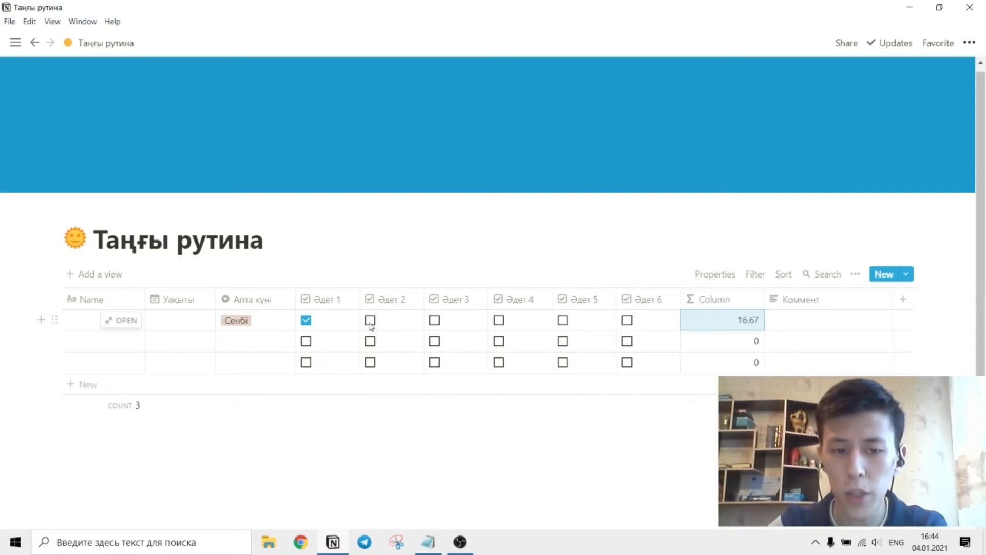
{"action": "left_click", "coordinate": [371, 324]}
{"action": "left_click", "coordinate": [371, 323]}
- Append a copy of the toNumber term to the column formula with +, pointing the copy at Әдет 2
{"action": "left_click", "coordinate": [692, 319]}
{"action": "left_click_drag", "start_coordinate": [890, 307], "coordinate": [609, 307]}
{"action": "key", "text": "ctrl+c"}
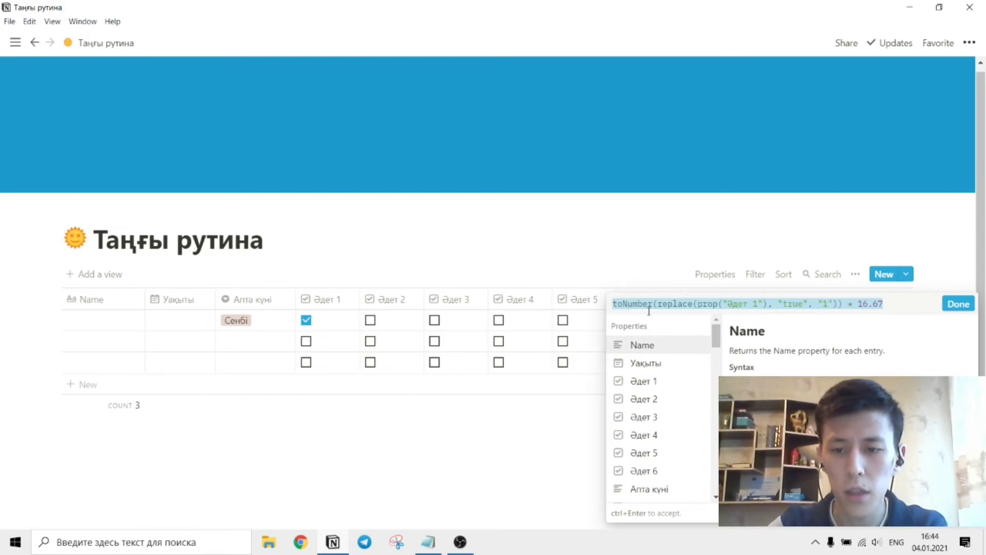
{"action": "left_click", "coordinate": [893, 305]}
{"action": "type", "text": "+"}
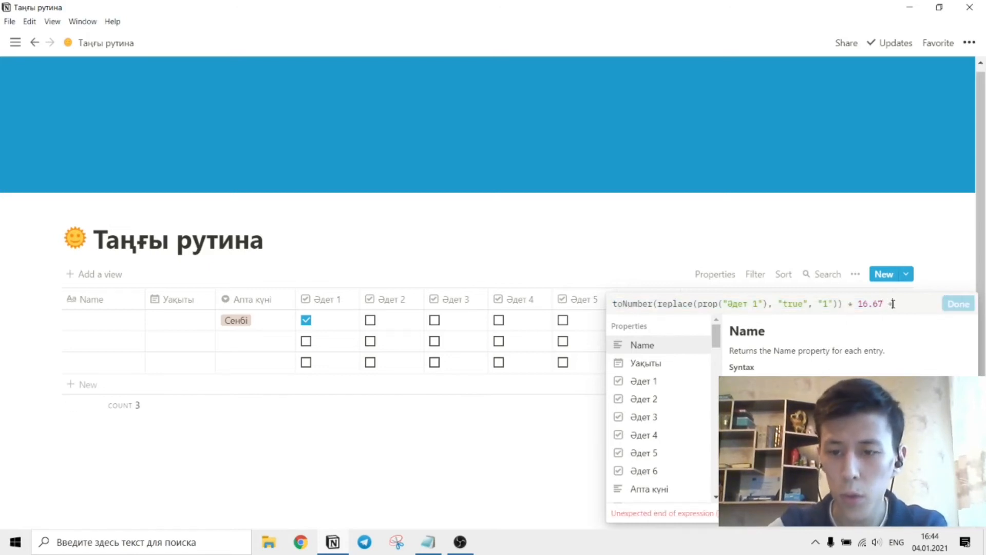
{"action": "key", "text": "ctrl+v"}
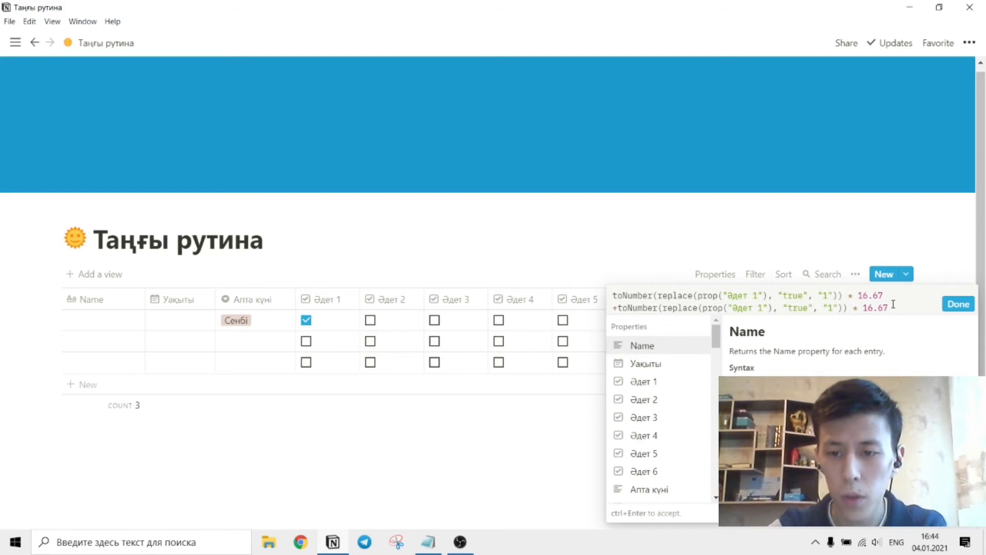
{"action": "double_click", "coordinate": [763, 310]}
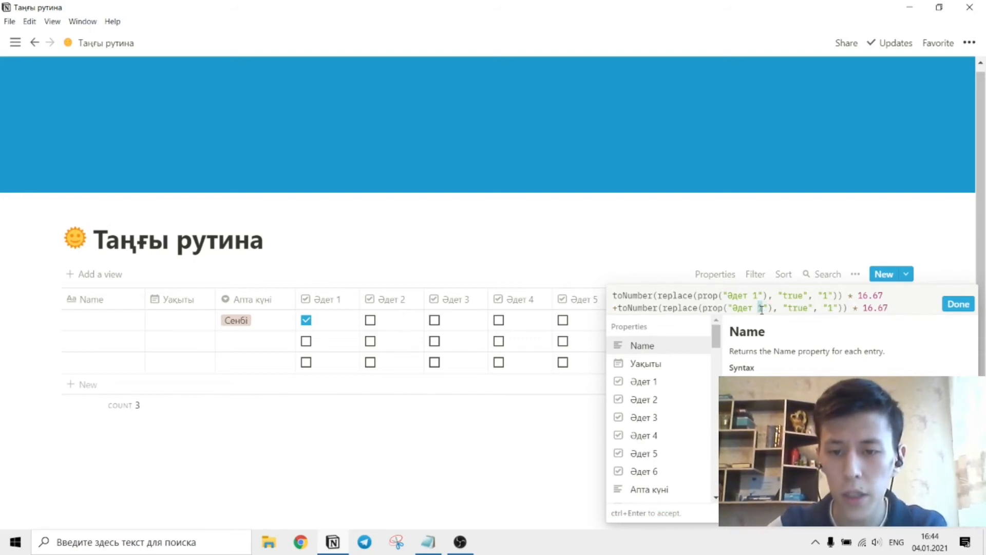
- Add two more copies of the toNumber term to the formula, pointing them at Әдет 3 and Әдет 4
{"action": "type", "text": "+"}
{"action": "type", "text": "toNumber(replace(prop(\"әдет 1\"), \"true\", \"1\")) * 16.67"}
{"action": "type", "text": "+"}
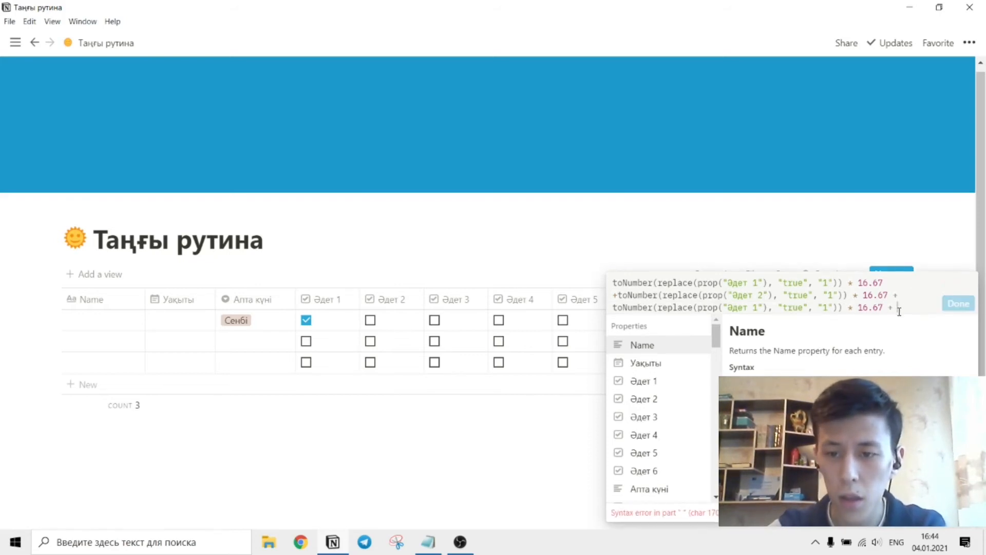
{"action": "type", "text": "toNumber(replace(prop(\"әдет 1\"), \"true\", \"1\")) * 16.67"}
{"action": "double_click", "coordinate": [759, 296]}
{"action": "type", "text": "3"}
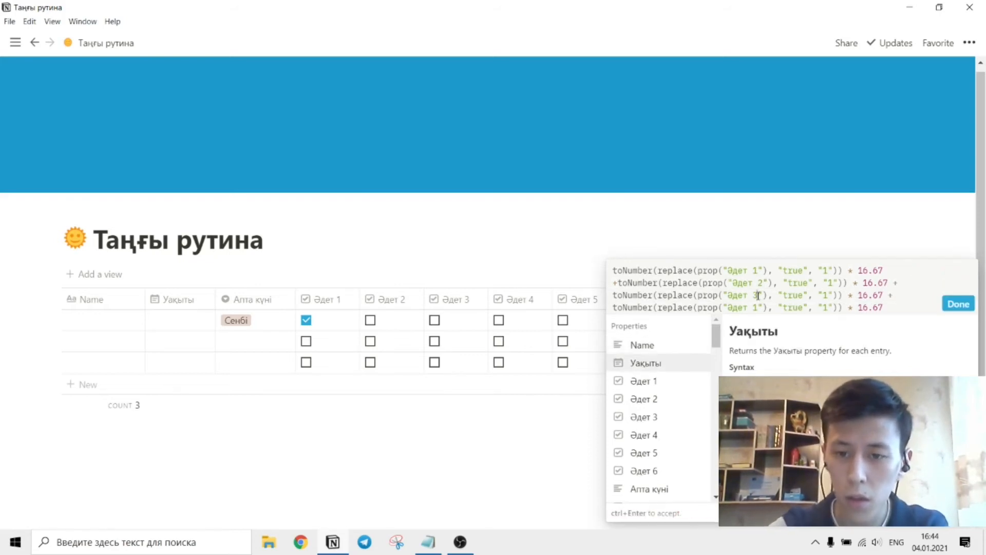
{"action": "double_click", "coordinate": [758, 306]}
{"action": "type", "text": "4"}
- Add the toNumber terms for Әдет 5 and Әдет 6 to the formula, joined with +, and apply it
{"action": "key", "text": "End"}
{"action": "type", "text": "+"}
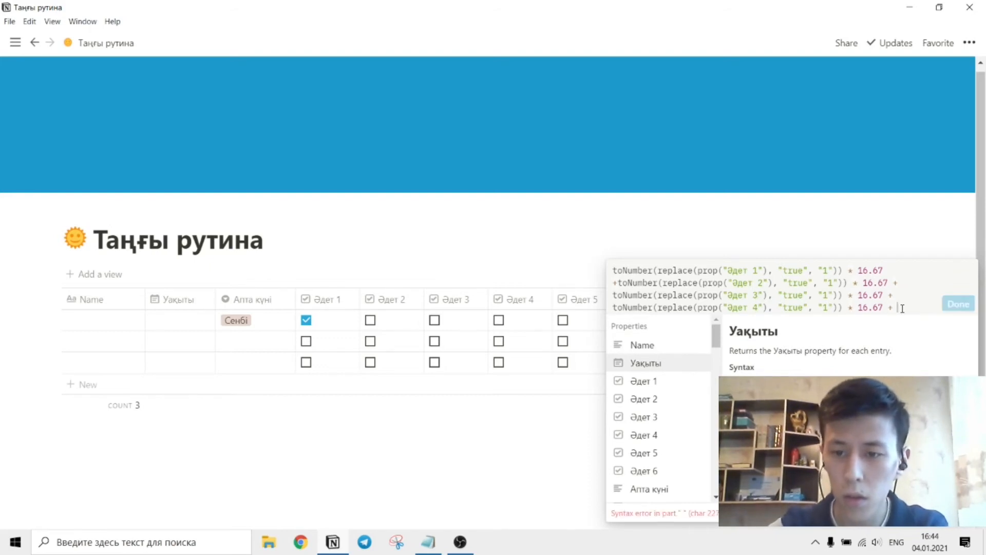
{"action": "type", "text": "toNumber(replace(prop(\"әдет 1\"), \"true\", \"1\")) * 16.67"}
{"action": "double_click", "coordinate": [758, 307]}
{"action": "type", "text": "5"}
{"action": "key", "text": "End"}
{"action": "type", "text": "+"}
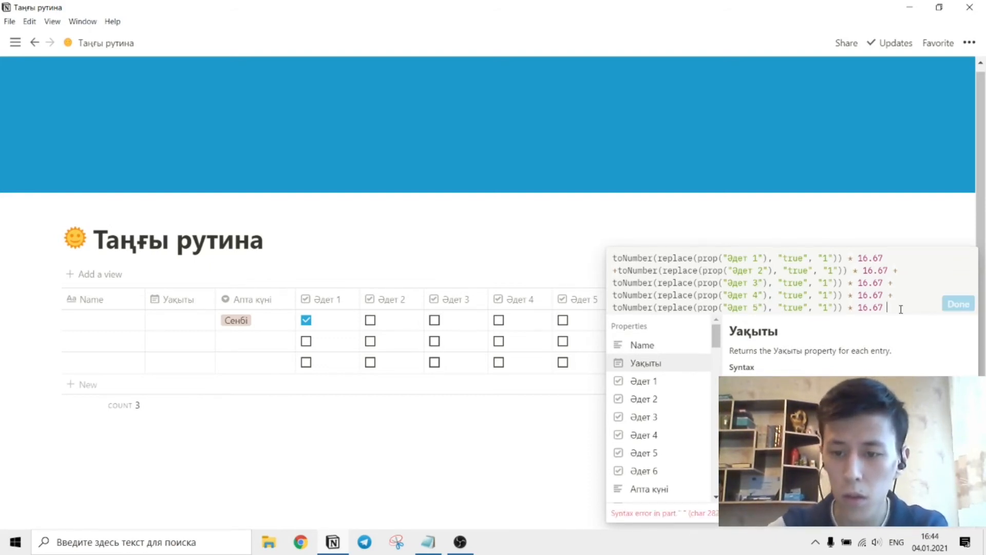
{"action": "type", "text": "toNumber(replace(prop(\"әдет 1\"), \"true\", \"1\")) * 16.67"}
{"action": "double_click", "coordinate": [761, 308]}
{"action": "type", "text": "6"}
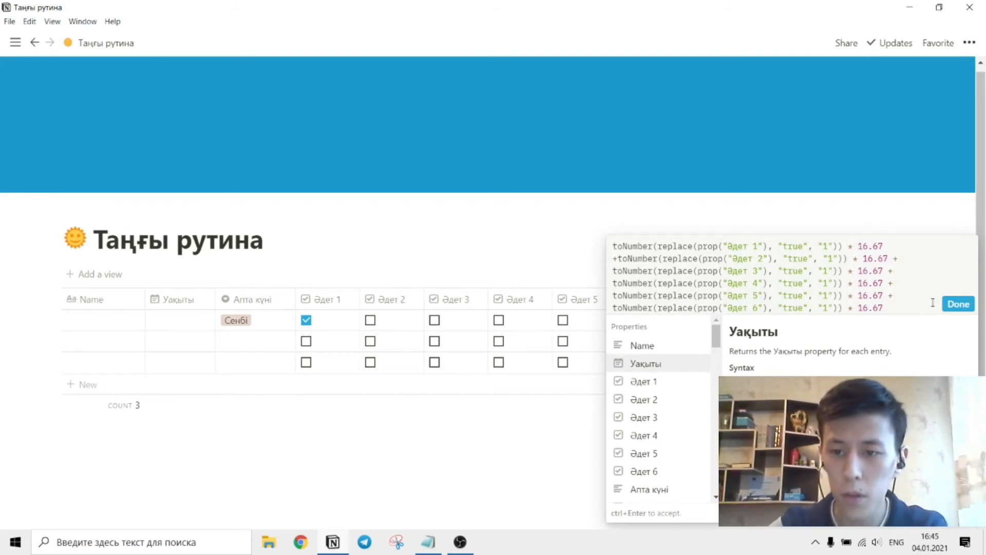
{"action": "left_click", "coordinate": [407, 423]}
- Test the formula by ticking Әдет 2–6 in the first row, Әдет 3–4 in the second and Әдет 4–5 in the third
{"action": "left_click", "coordinate": [400, 322]}
{"action": "left_click", "coordinate": [435, 320]}
{"action": "left_click", "coordinate": [499, 321]}
{"action": "left_click", "coordinate": [435, 342]}
{"action": "left_click", "coordinate": [499, 341]}
{"action": "left_click", "coordinate": [563, 362]}
{"action": "left_click", "coordinate": [499, 363]}
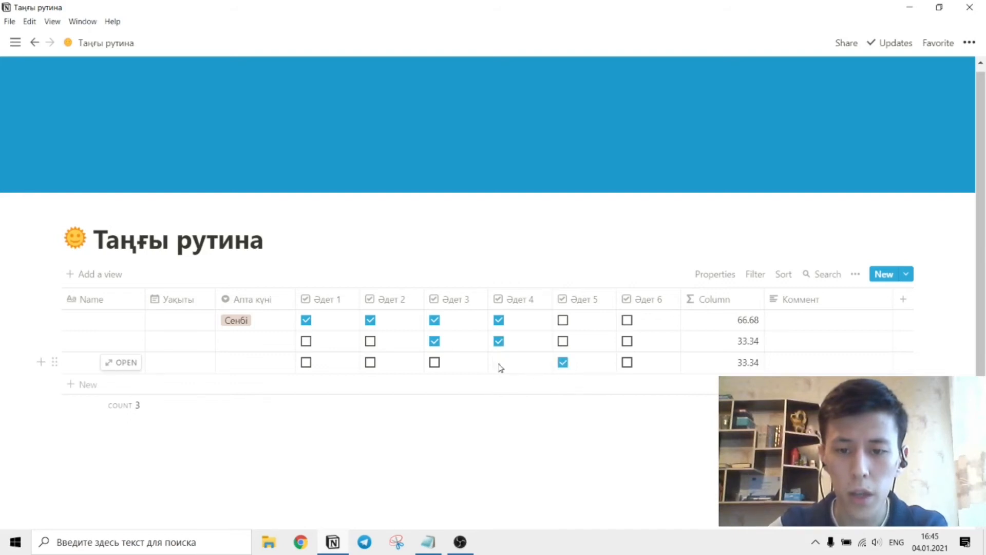
{"action": "left_click", "coordinate": [626, 321]}
{"action": "left_click", "coordinate": [564, 321]}
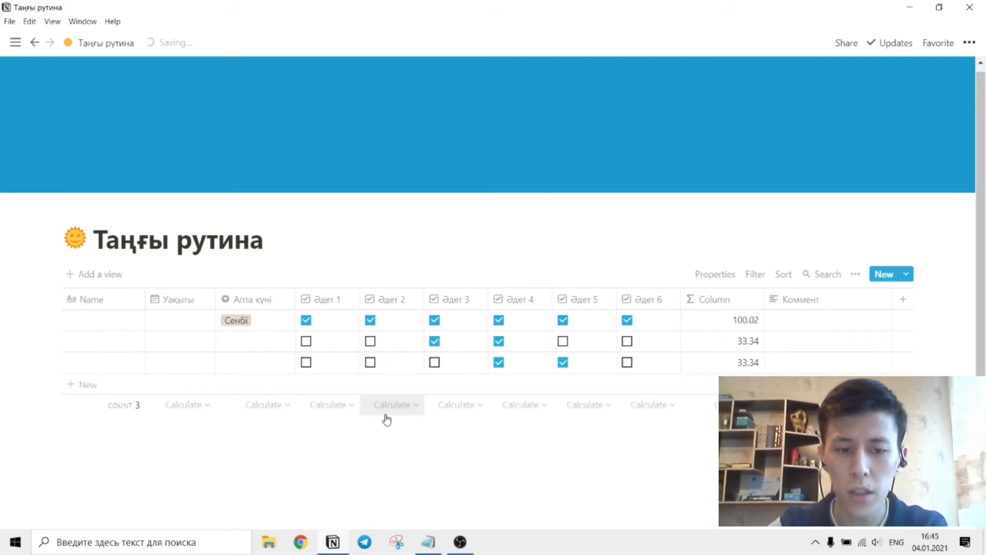
- Wrap the column's whole six-term sum in round() and apply the formula
{"action": "left_click", "coordinate": [731, 327]}
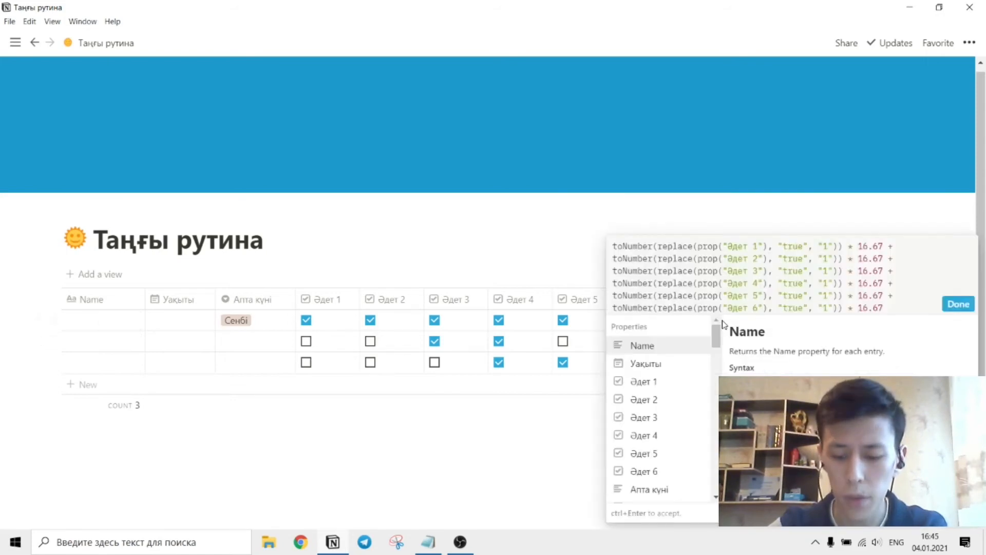
{"action": "left_click", "coordinate": [613, 252]}
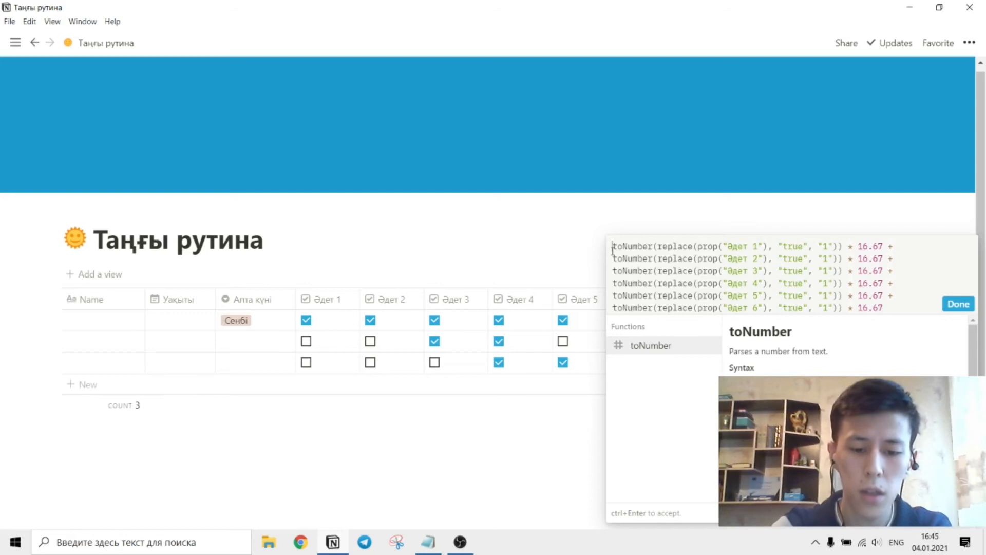
{"action": "type", "text": "round"}
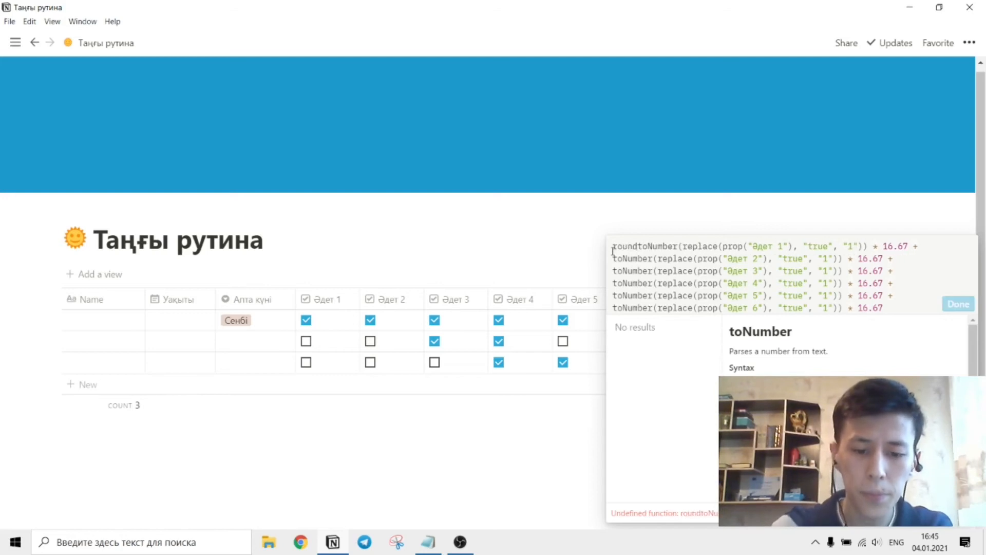
{"action": "type", "text": "("}
{"action": "left_click", "coordinate": [894, 308]}
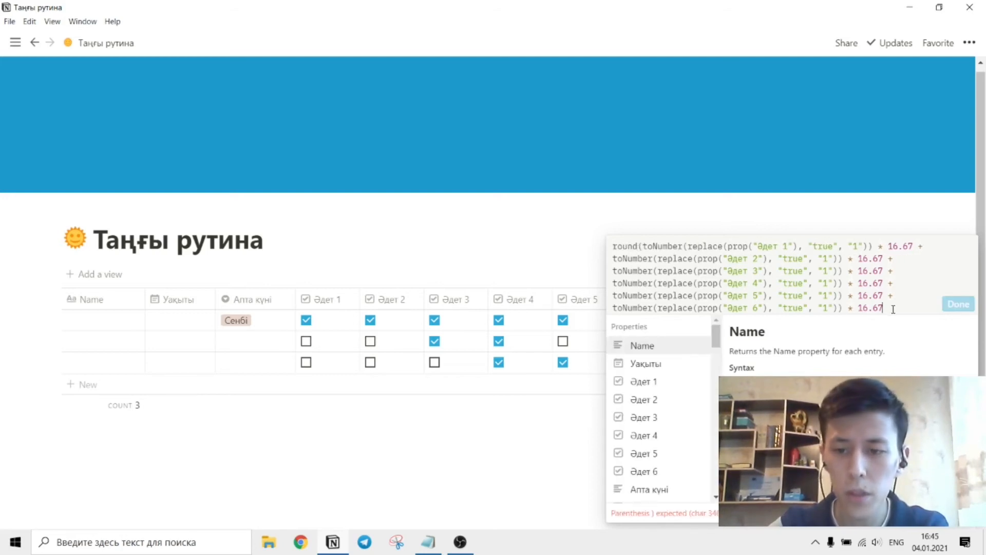
{"action": "type", "text": ")"}
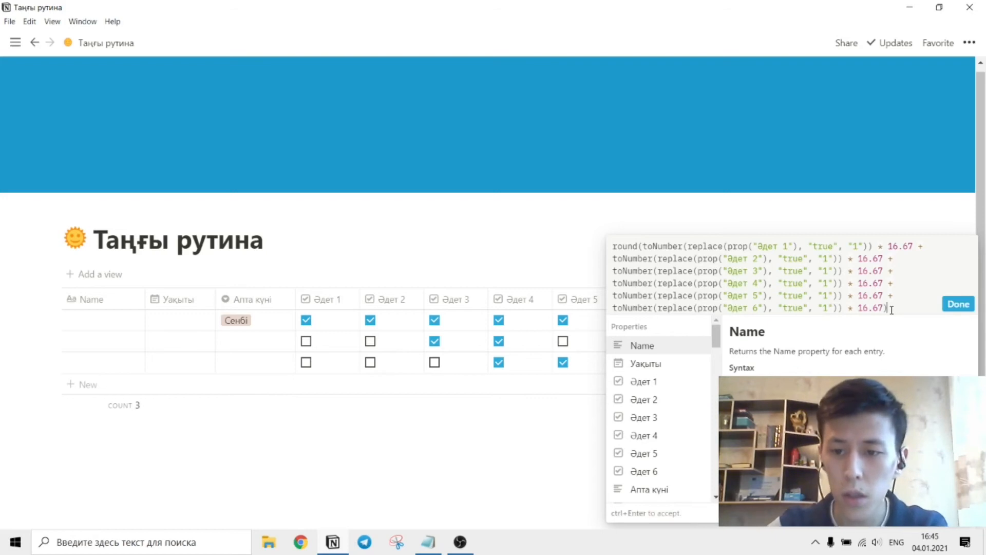
{"action": "left_click", "coordinate": [645, 249]}
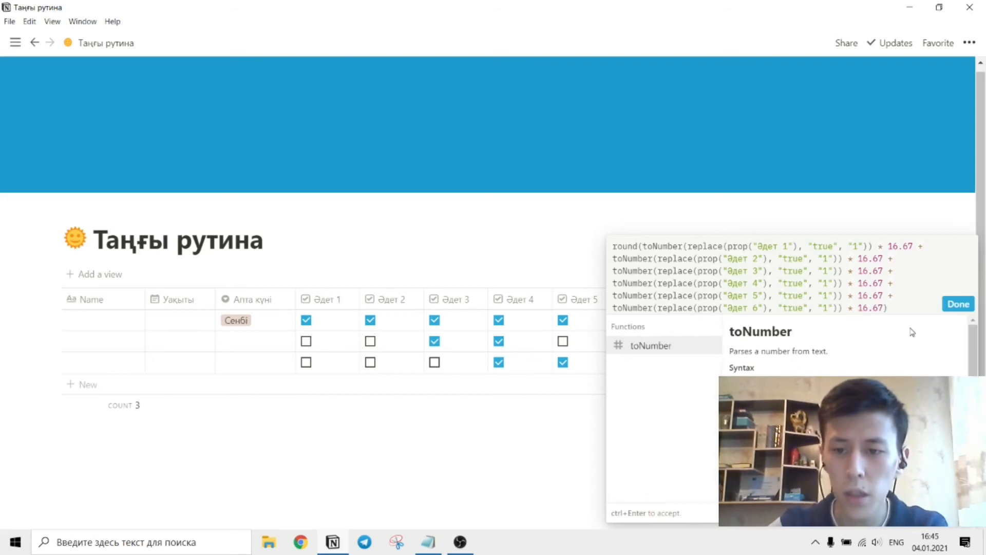
{"action": "left_click", "coordinate": [902, 307]}
{"action": "left_click", "coordinate": [959, 304]}
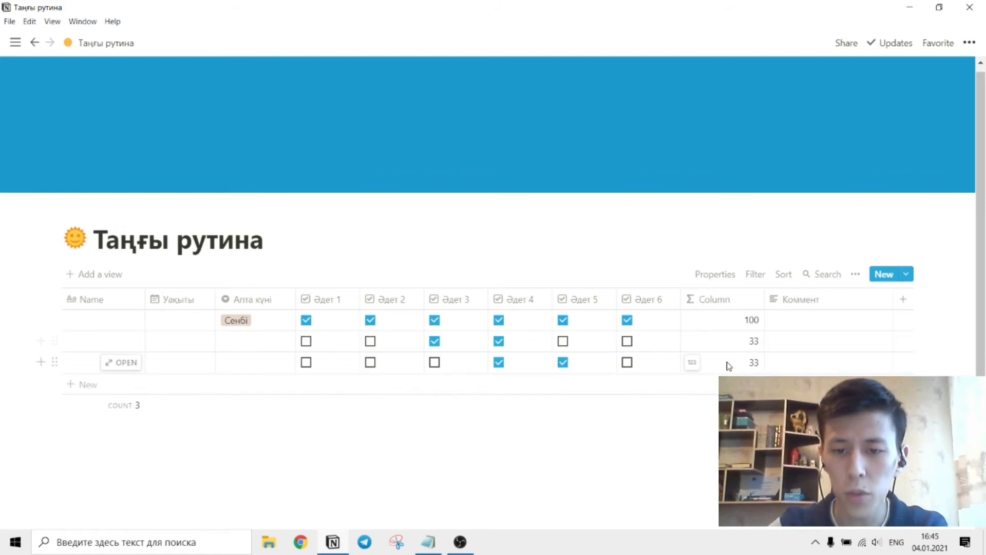
- Set the formula column's number format to Percent
{"action": "left_click", "coordinate": [693, 320]}
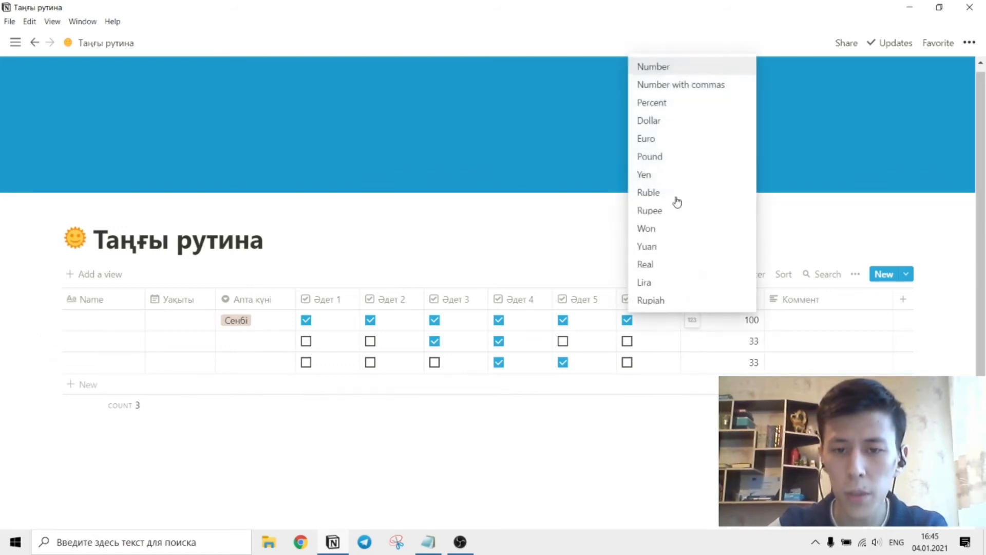
{"action": "left_click", "coordinate": [673, 105]}
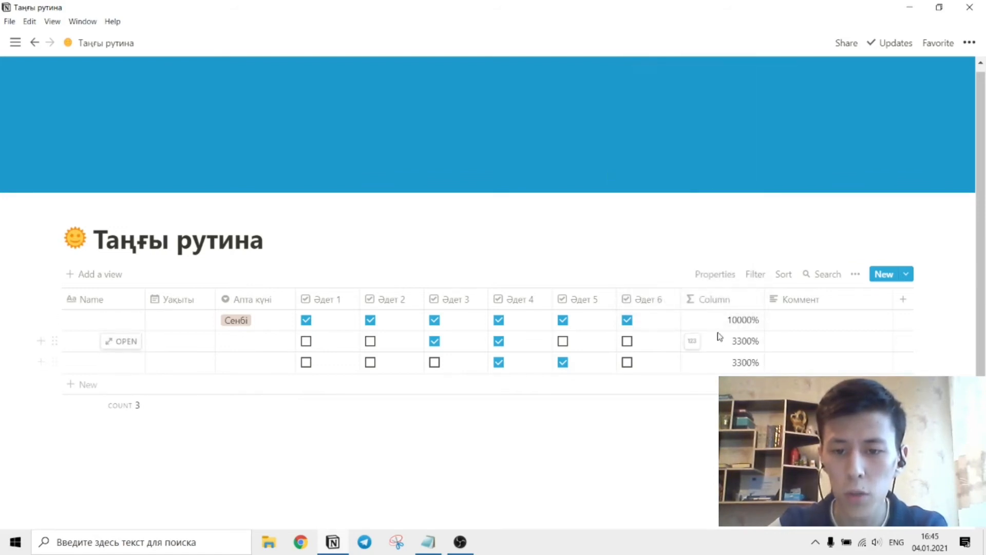
{"action": "left_click", "coordinate": [694, 322]}
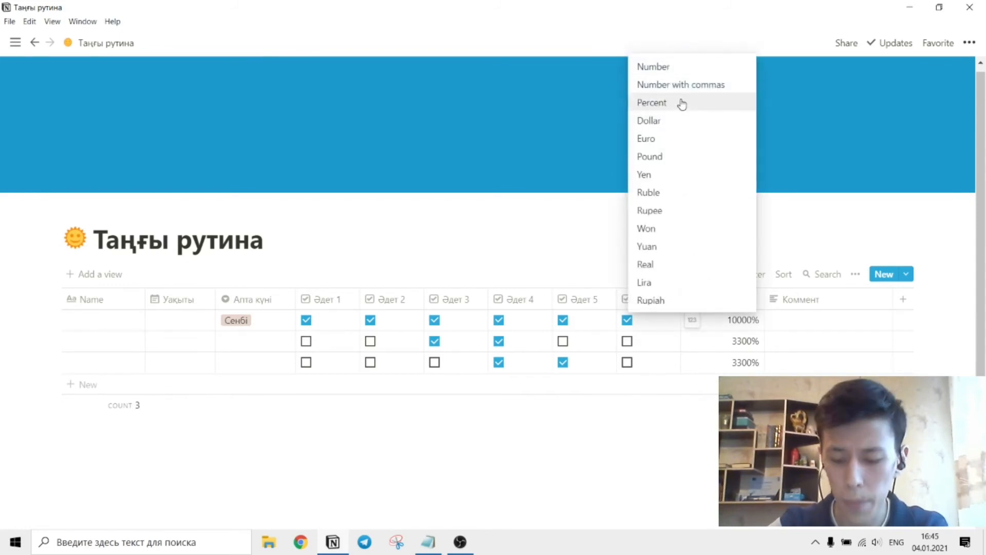
{"action": "left_click", "coordinate": [730, 327]}
- Divide the column's round() formula by 100 and apply the change
{"action": "left_click", "coordinate": [729, 325]}
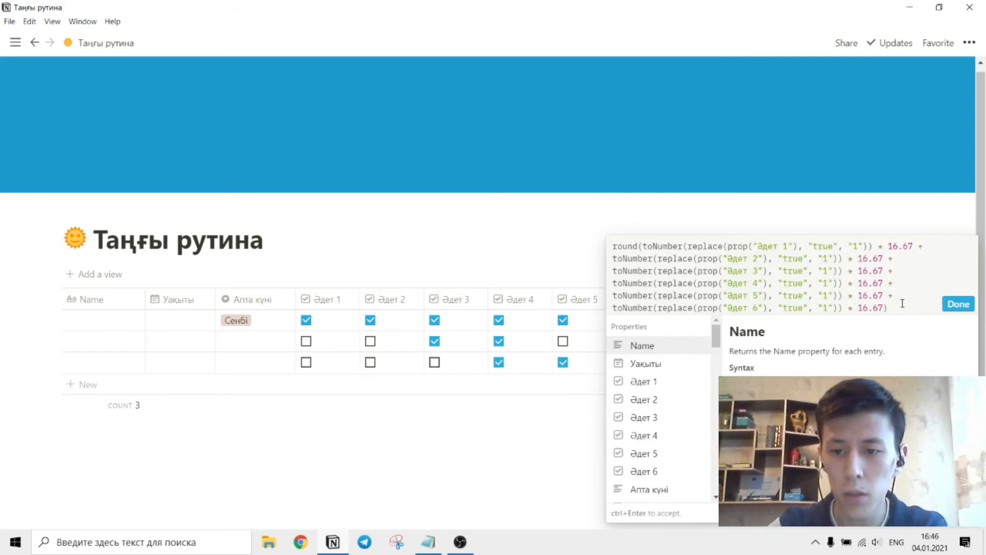
{"action": "type", "text": "/1"}
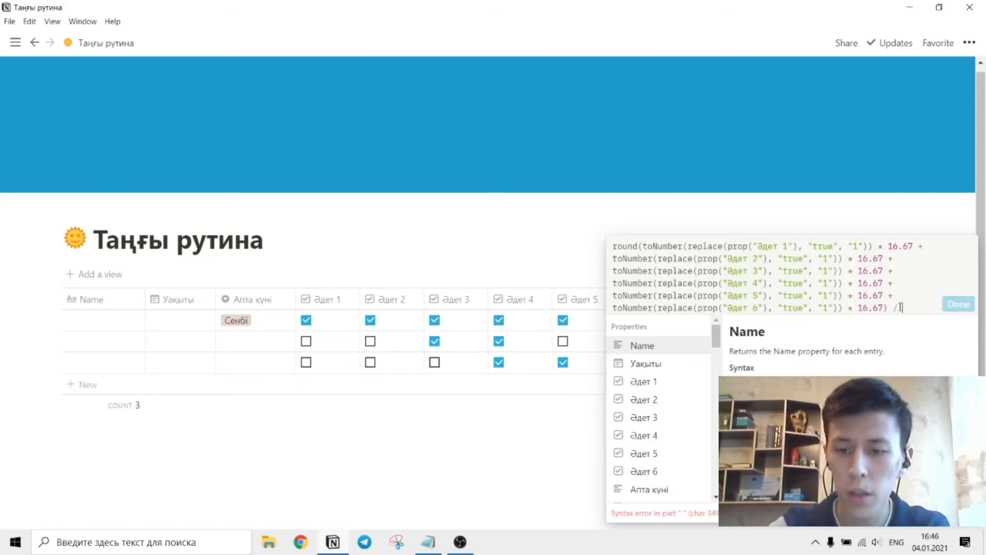
{"action": "type", "text": "00"}
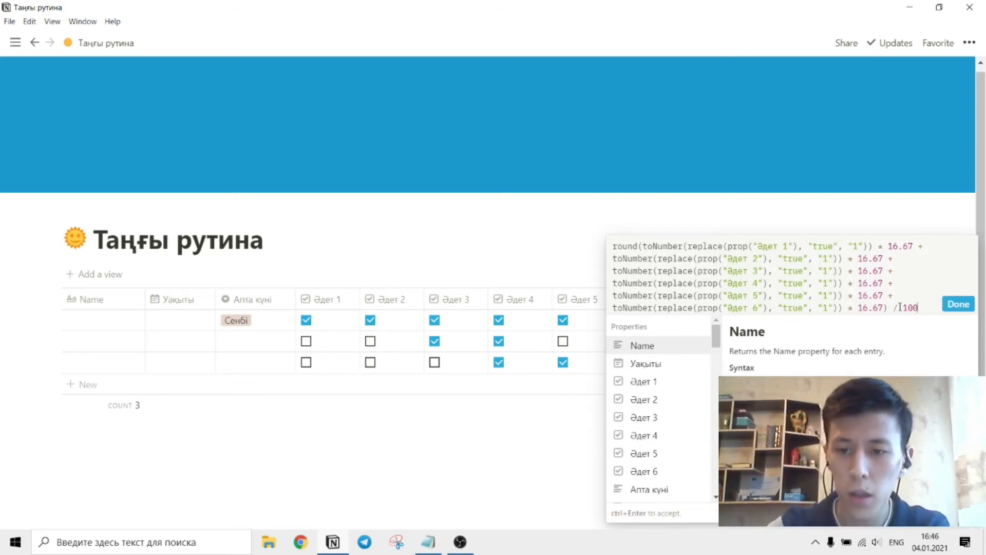
{"action": "left_click", "coordinate": [959, 304]}
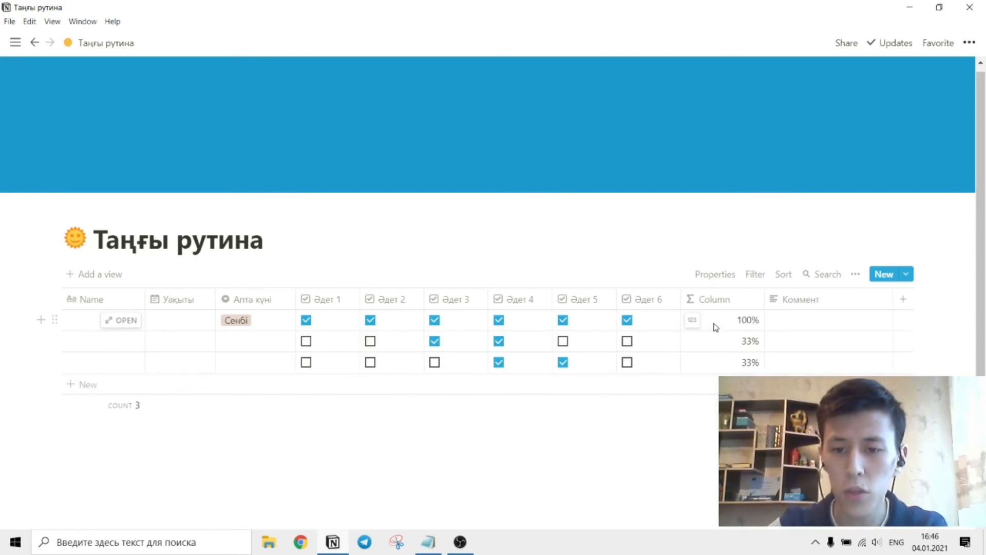
- Test the percentages by unticking Әдет 4 in the third row and ticking Әдет 5 in the second, and delete all three rows
{"action": "left_click", "coordinate": [499, 362]}
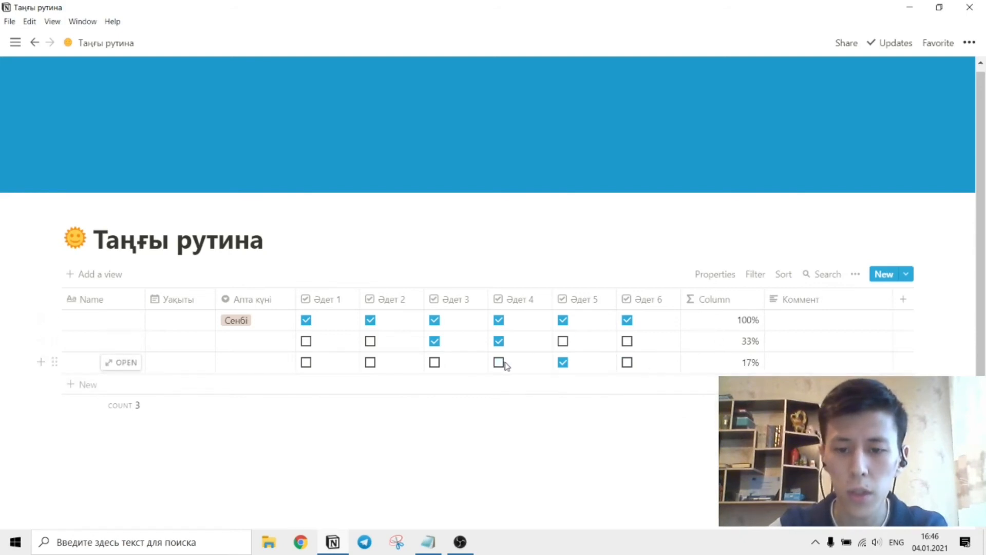
{"action": "left_click", "coordinate": [563, 341]}
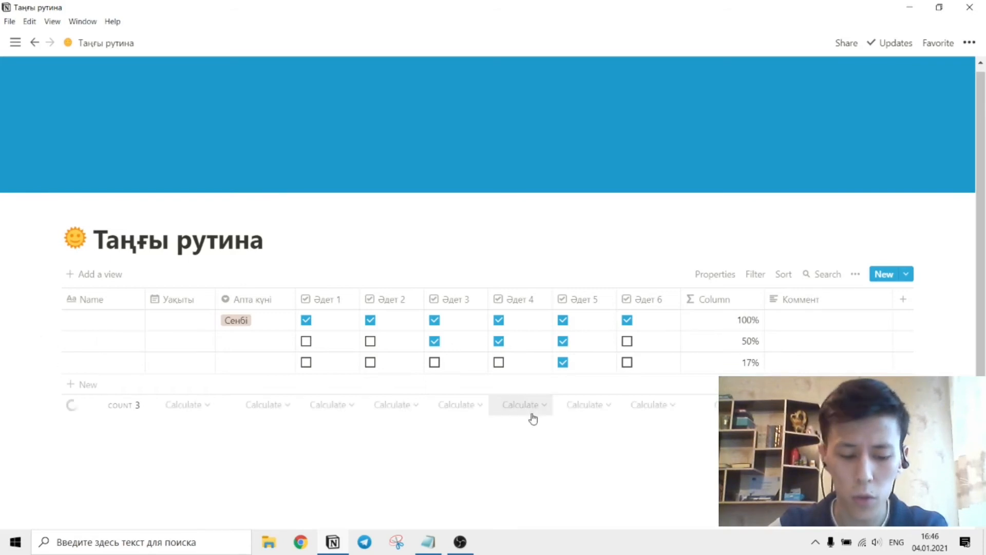
{"action": "left_click_drag", "start_coordinate": [21, 316], "coordinate": [144, 374]}
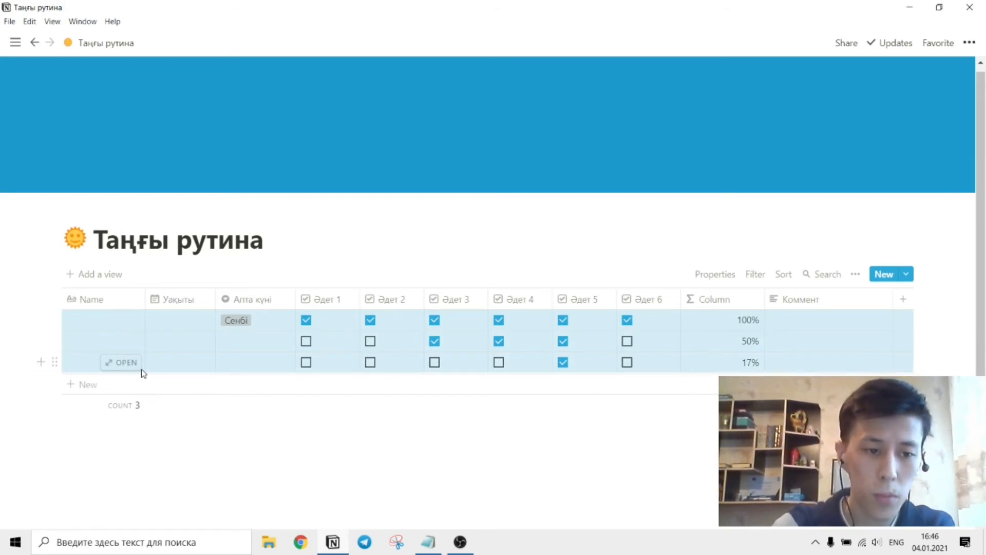
{"action": "key", "text": "Delete"}
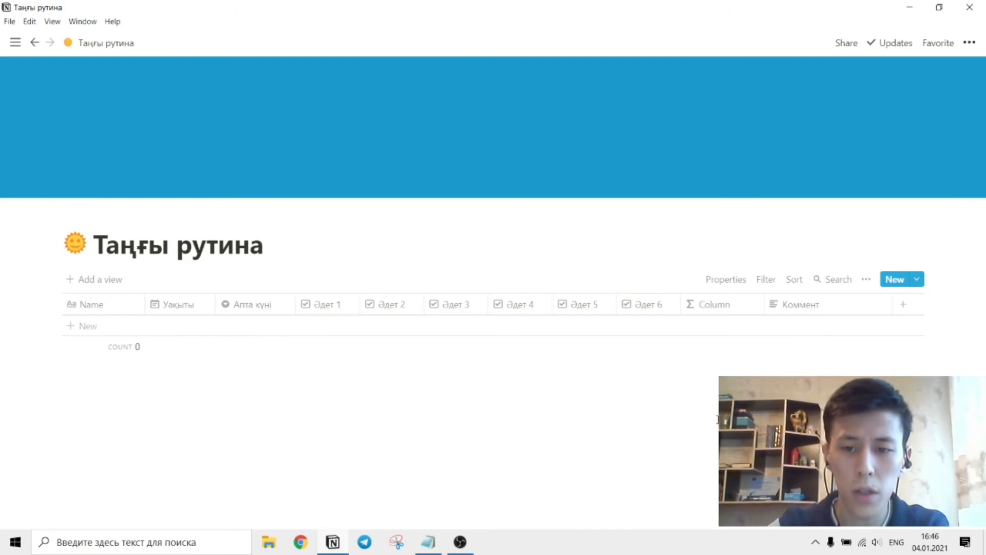
- Add a filter to the default view where Name contains "-"
{"action": "left_click", "coordinate": [766, 280]}
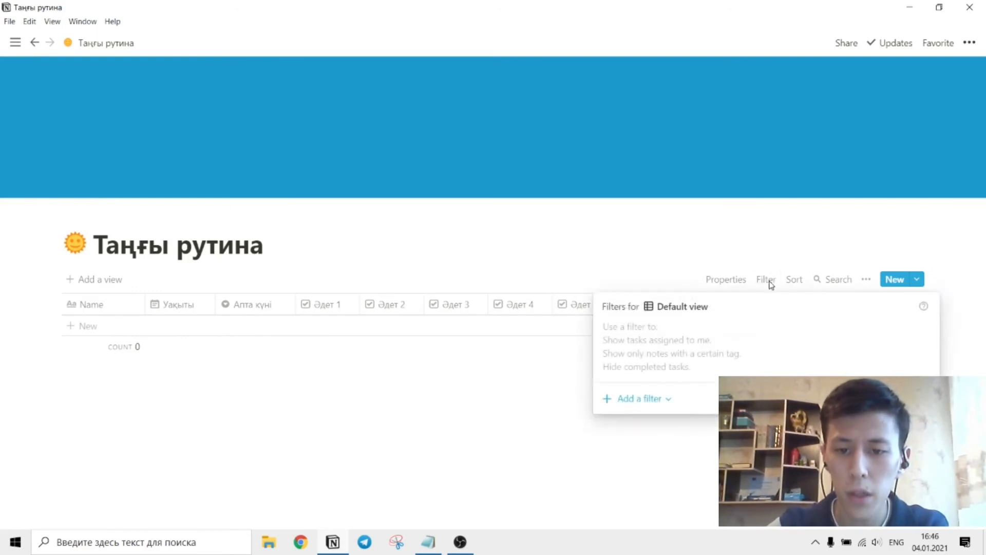
{"action": "left_click", "coordinate": [615, 409]}
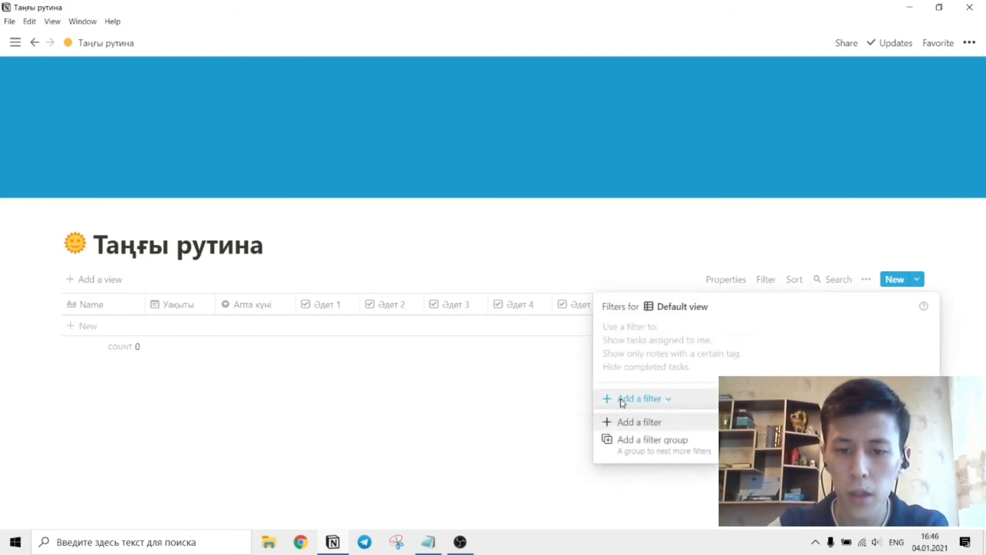
{"action": "left_click", "coordinate": [650, 420]}
{"action": "left_click", "coordinate": [827, 334]}
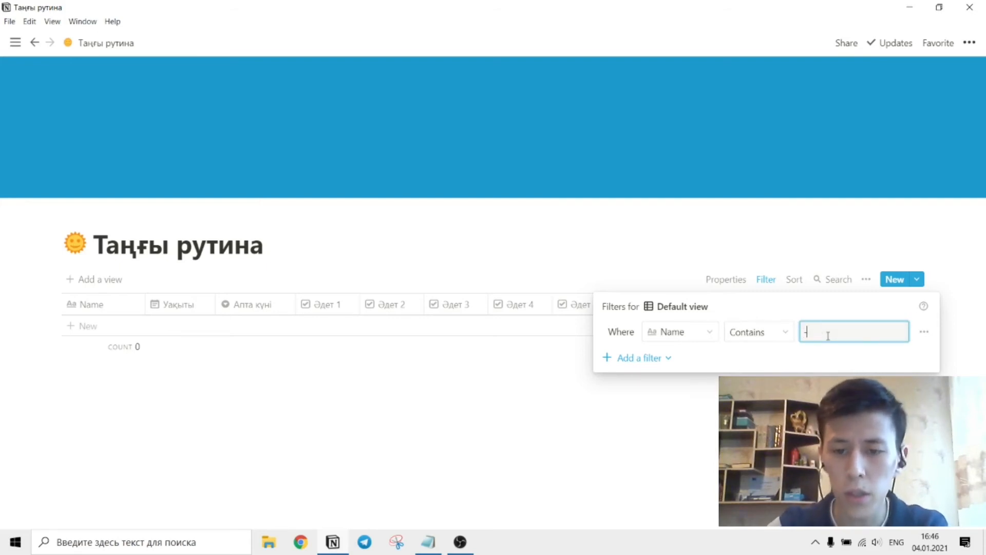
{"action": "left_click", "coordinate": [621, 455]}
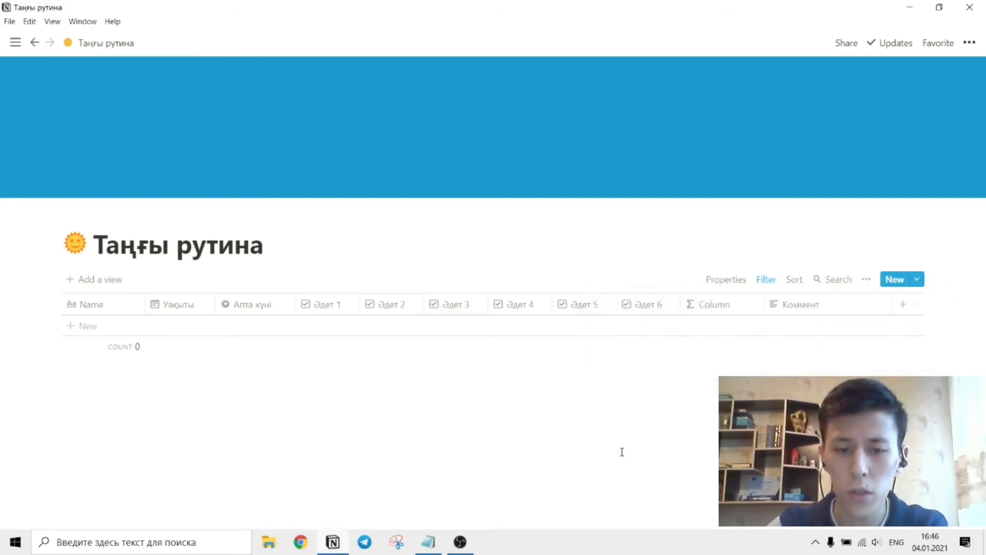
- Add a row and set its Уақыты to Jan 4, 2021 9:20, with the time included in 24-hour format
{"action": "left_click", "coordinate": [73, 327]}
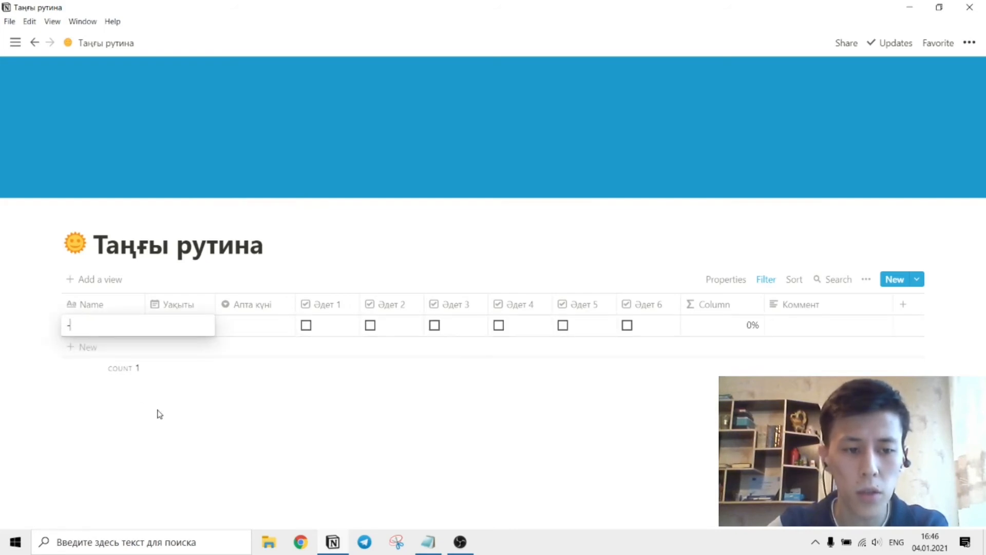
{"action": "key", "text": "Escape"}
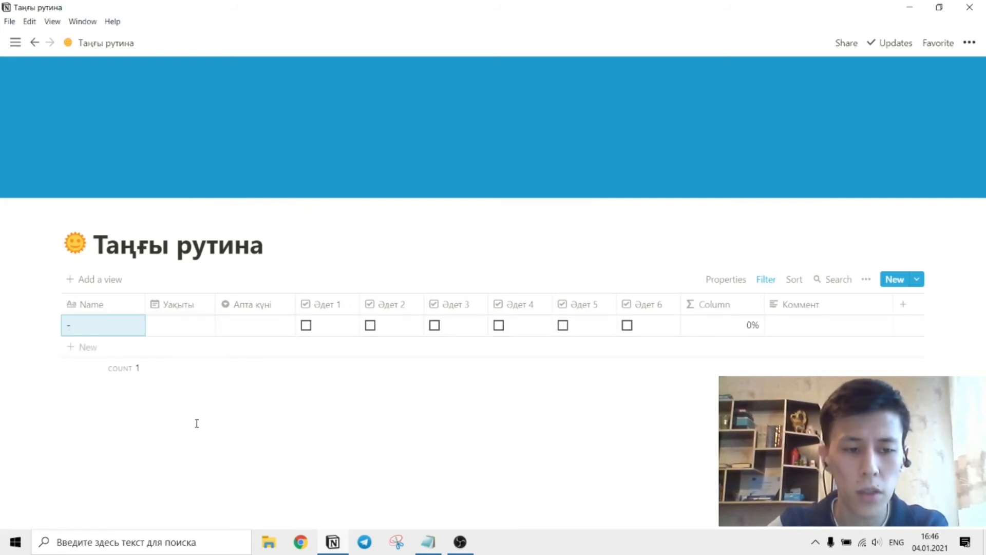
{"action": "left_click", "coordinate": [175, 335]}
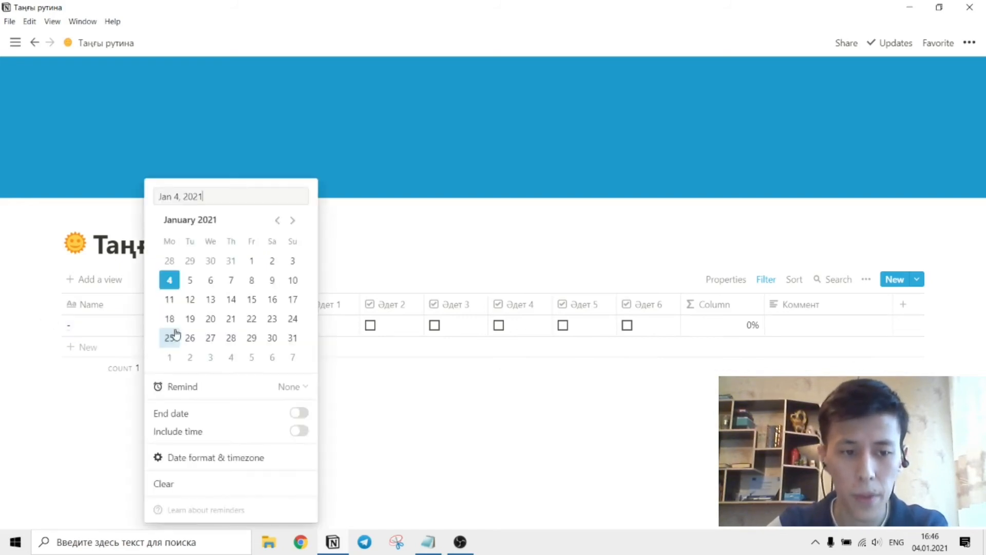
{"action": "left_click", "coordinate": [297, 432]}
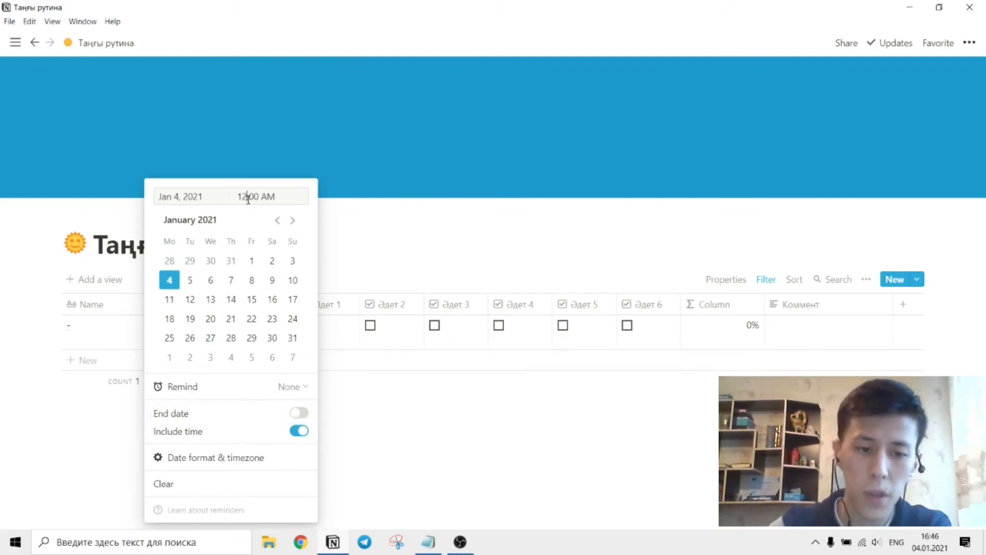
{"action": "mouse_move", "coordinate": [229, 464]}
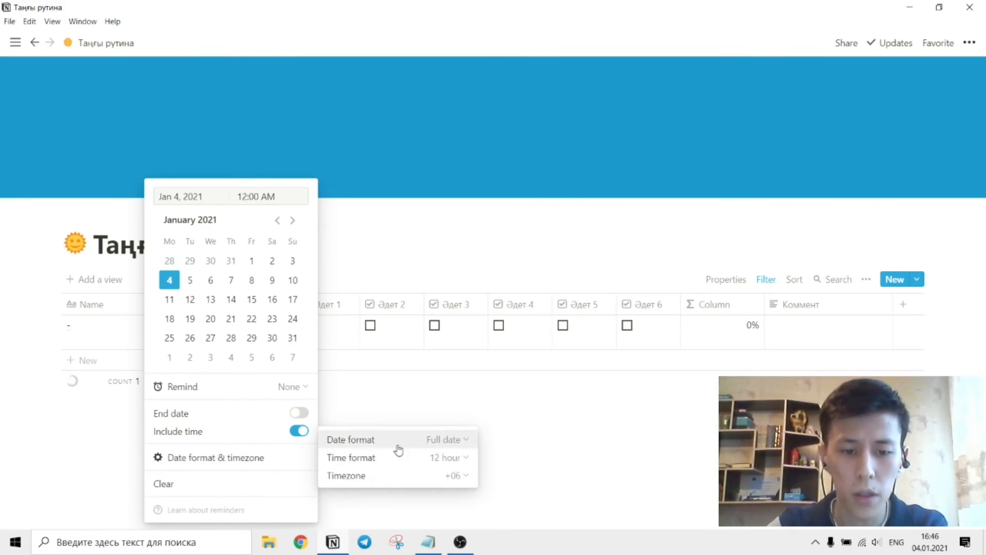
{"action": "left_click", "coordinate": [445, 459]}
{"action": "left_click", "coordinate": [391, 499]}
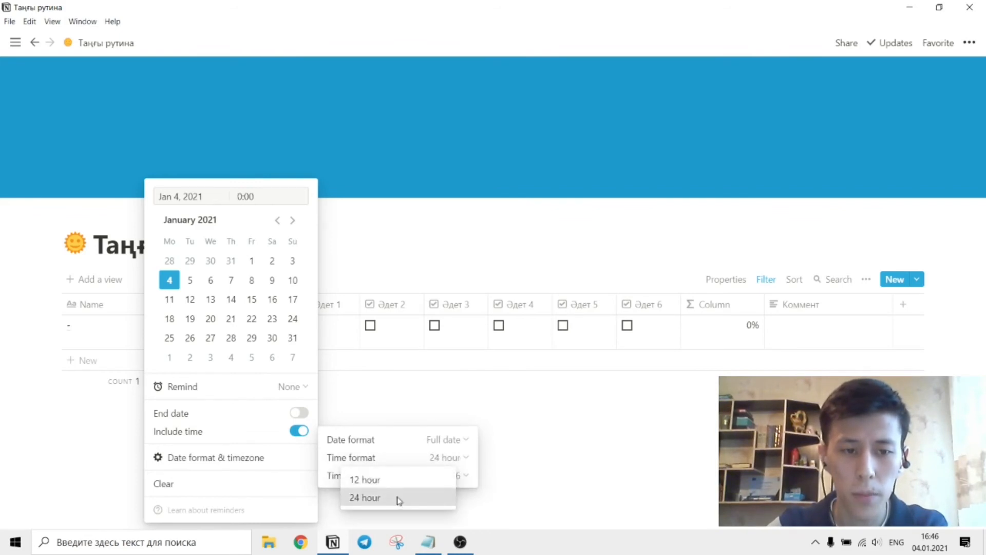
{"action": "type", "text": "9"}
{"action": "key", "text": "BackSpace"}
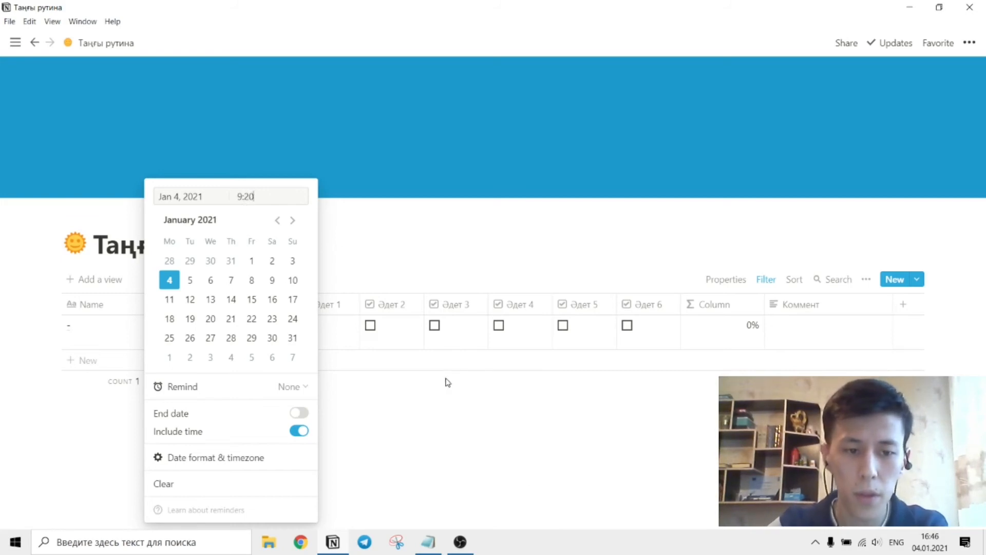
{"action": "key", "text": "Return"}
- Set the row's Апта күні to Дүйсенбі and tick Әдет 2, Әдет 3 and Әдет 5
{"action": "left_click", "coordinate": [240, 336]}
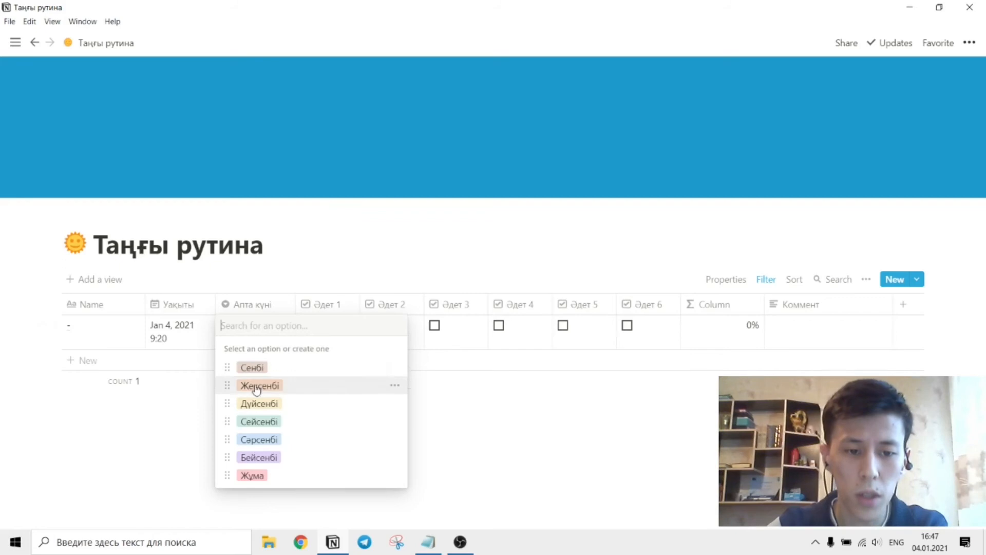
{"action": "left_click", "coordinate": [259, 406]}
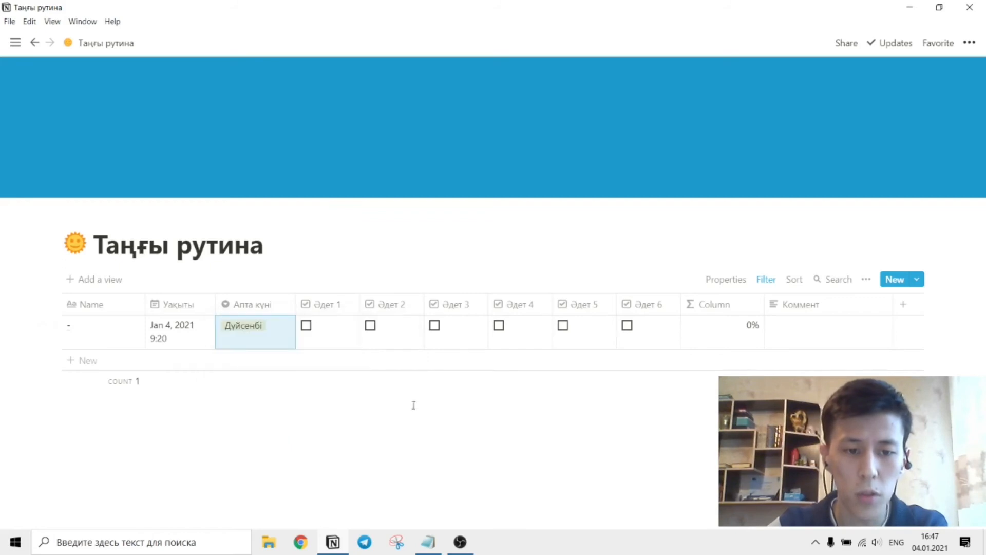
{"action": "left_click", "coordinate": [371, 325]}
{"action": "left_click", "coordinate": [434, 326]}
{"action": "left_click", "coordinate": [563, 327]}
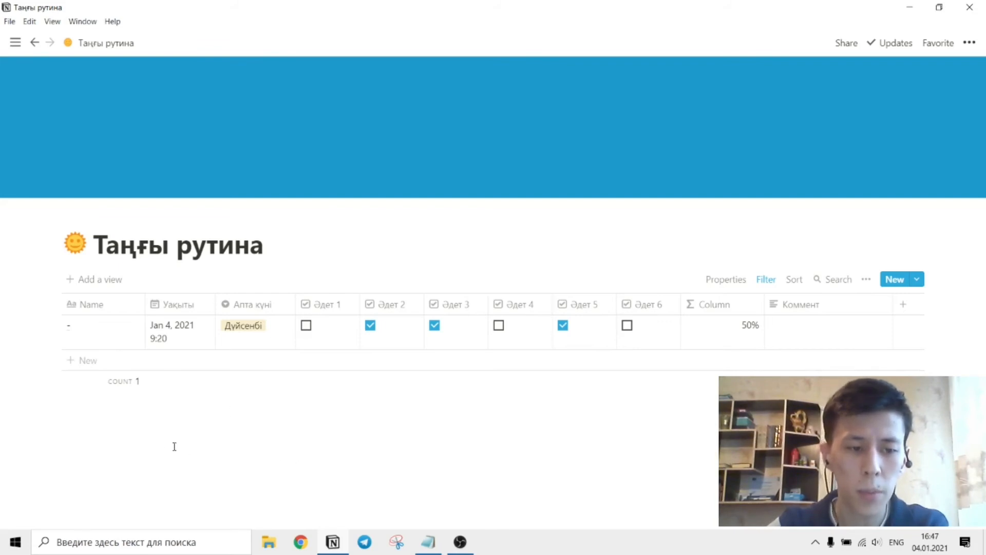
- Add six more rows below the Jan 4 entry
{"action": "left_click", "coordinate": [88, 361]}
{"action": "left_click", "coordinate": [88, 381]}
{"action": "left_click", "coordinate": [89, 403]}
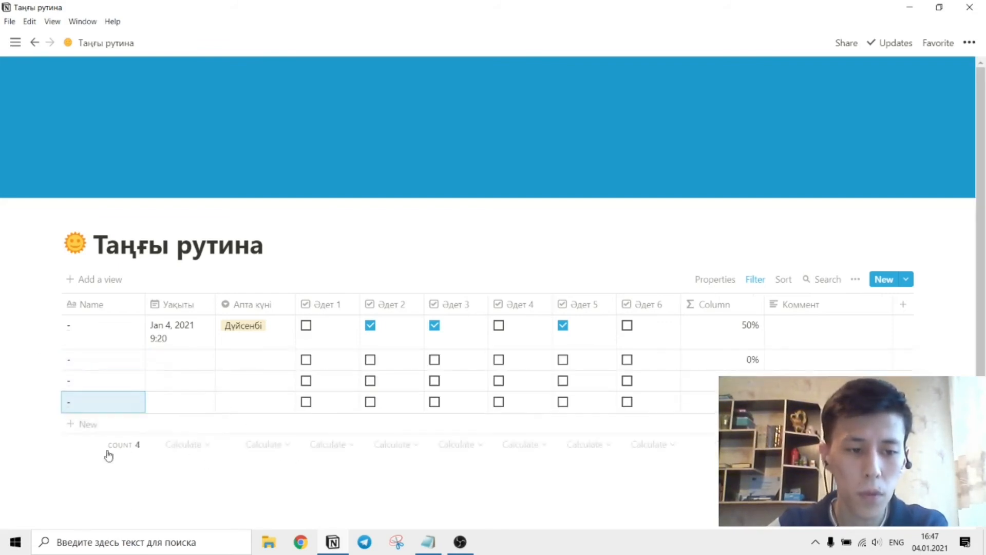
{"action": "left_click", "coordinate": [89, 424]}
{"action": "left_click", "coordinate": [89, 445]}
{"action": "left_click", "coordinate": [89, 466]}
- Fill the second row with Jan 1, 2021 8:00 and Жұма, and the third with Jan 2, 2021 9:00 and Сенбі
{"action": "left_click", "coordinate": [174, 364]}
{"action": "left_click", "coordinate": [252, 261]}
{"action": "left_click", "coordinate": [299, 430]}
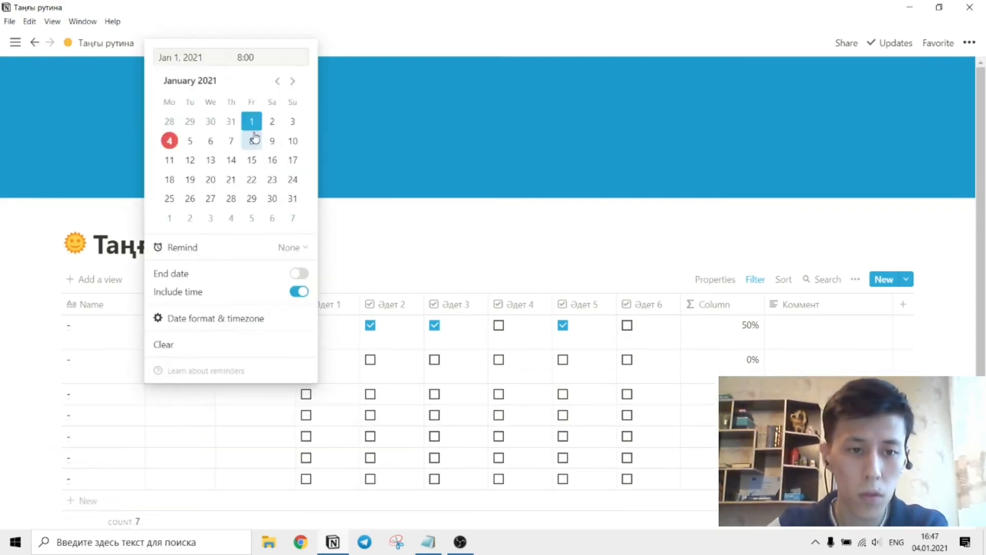
{"action": "left_click", "coordinate": [272, 142]}
{"action": "type", "text": "9"}
{"action": "left_click", "coordinate": [256, 401]}
{"action": "left_click", "coordinate": [261, 264]}
- Set the fourth row's Уақыты to Jan 3, 2021 12:00 and its Апта күні to Жексенбі
{"action": "left_click", "coordinate": [179, 429]}
{"action": "left_click", "coordinate": [293, 177]}
{"action": "left_click", "coordinate": [299, 347]}
{"action": "left_click", "coordinate": [243, 113]}
{"action": "type", "text": "912"}
{"action": "left_click", "coordinate": [255, 435]}
- Set the fifth row's Уақыты to Jan 5, 2021 7:00 and its Апта күні to Сейсенбі
{"action": "scroll", "coordinate": [256, 403], "scroll_direction": "down", "scroll_amount": 3}
{"action": "left_click", "coordinate": [180, 320]}
{"action": "left_click", "coordinate": [189, 280]}
{"action": "left_click", "coordinate": [299, 430]}
{"action": "type", "text": "7"}
{"action": "left_click", "coordinate": [256, 326]}
- Set the sixth row's Уақыты to Jan 6, 2021 6:00
{"action": "left_click", "coordinate": [180, 355]}
{"action": "left_click", "coordinate": [211, 280]}
{"action": "left_click", "coordinate": [299, 431]}
{"action": "type", "text": "6"}
{"action": "left_click", "coordinate": [374, 326]}
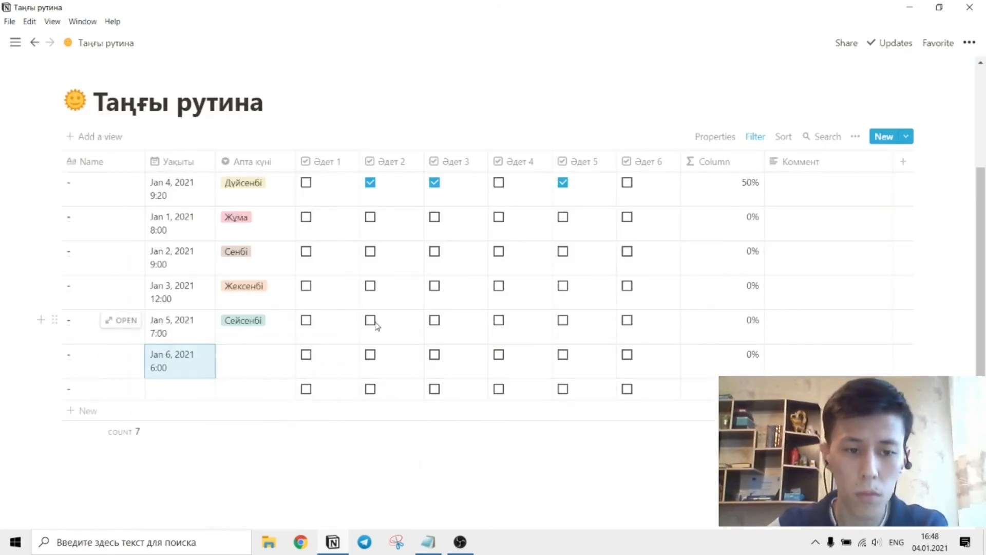
- Date the seventh row Jan 7, 2021 and set the weekdays of the sixth and seventh rows to Сәрсенбі and Бейсенбі
{"action": "left_click", "coordinate": [123, 389]}
{"action": "left_click", "coordinate": [126, 389]}
{"action": "left_click", "coordinate": [179, 389]}
{"action": "left_click", "coordinate": [231, 157]}
{"action": "left_click", "coordinate": [244, 389]}
{"action": "left_click", "coordinate": [270, 348]}
- Tick Әдет 1 for Jan 1, Әдет 2–4 for Jan 2, 5 and 6, Әдет 5–6 for Jan 3, and Әдет 5 for Jan 7
{"action": "left_click", "coordinate": [306, 217]}
{"action": "left_click", "coordinate": [371, 252]}
{"action": "left_click", "coordinate": [435, 251]}
{"action": "left_click", "coordinate": [499, 251]}
{"action": "left_click", "coordinate": [499, 286]}
{"action": "left_click", "coordinate": [564, 391]}
{"action": "left_click", "coordinate": [499, 286]}
- Widen the Уақыты column so each date and time fits one line, and set the Jan 7 row's time to 8:00
{"action": "left_click_drag", "start_coordinate": [215, 162], "coordinate": [243, 167]}
{"action": "scroll", "coordinate": [379, 436], "scroll_direction": "up", "scroll_amount": 2}
{"action": "scroll", "coordinate": [329, 449], "scroll_direction": "down", "scroll_amount": 2}
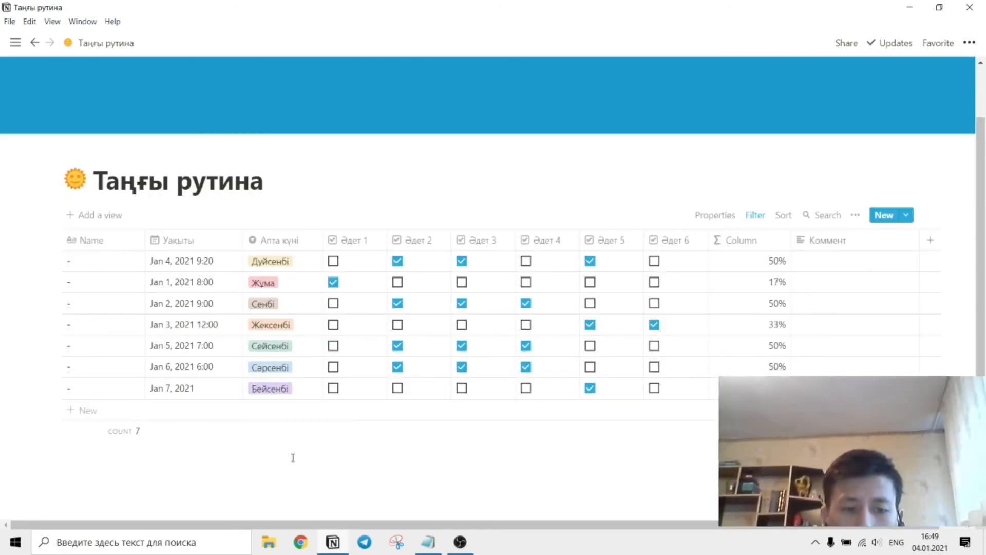
{"action": "left_click", "coordinate": [206, 389]}
{"action": "left_click", "coordinate": [299, 307]}
{"action": "left_click", "coordinate": [243, 75]}
{"action": "key", "text": "BackSpace"}
{"action": "type", "text": "8"}
{"action": "key", "text": "Return"}
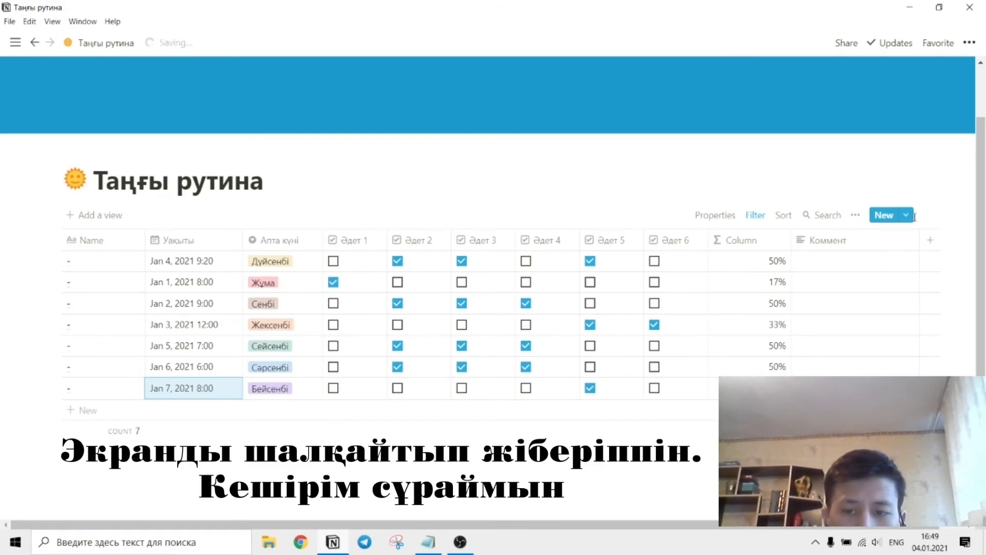
- Create a new database template titled "Жаман (0-40%)"
{"action": "left_click", "coordinate": [908, 215]}
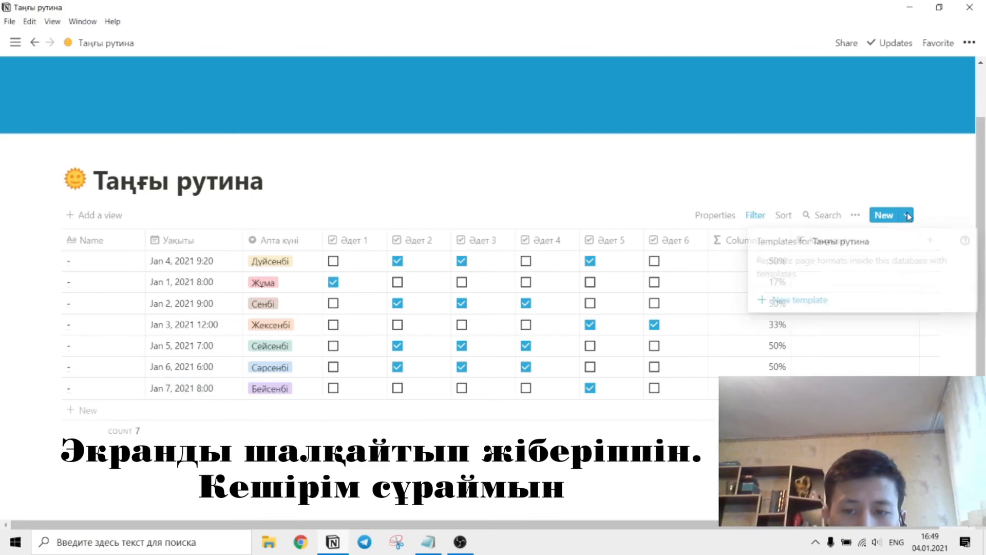
{"action": "left_click", "coordinate": [773, 298]}
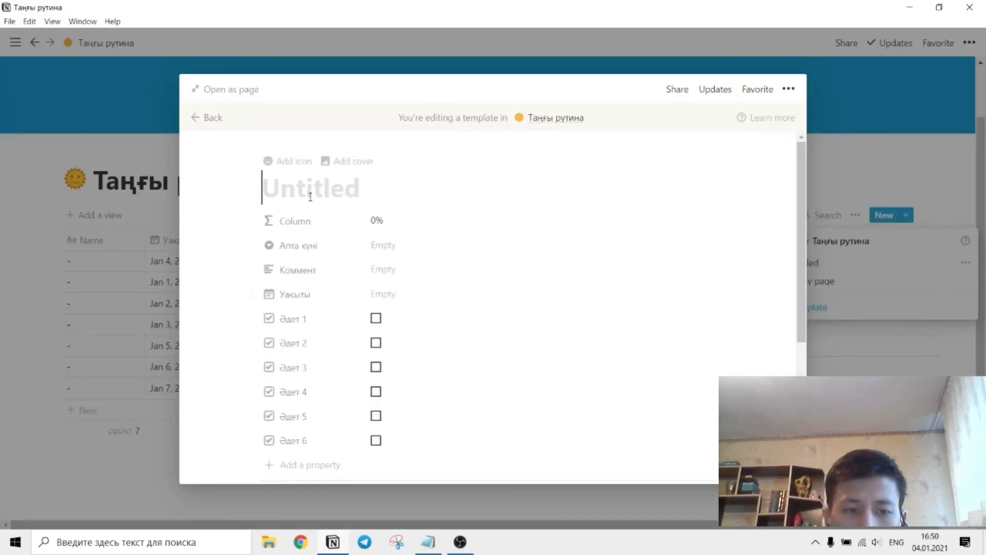
{"action": "type", "text": ":f"}
{"action": "key", "text": "BackSpace"}
{"action": "key", "text": "BackSpace"}
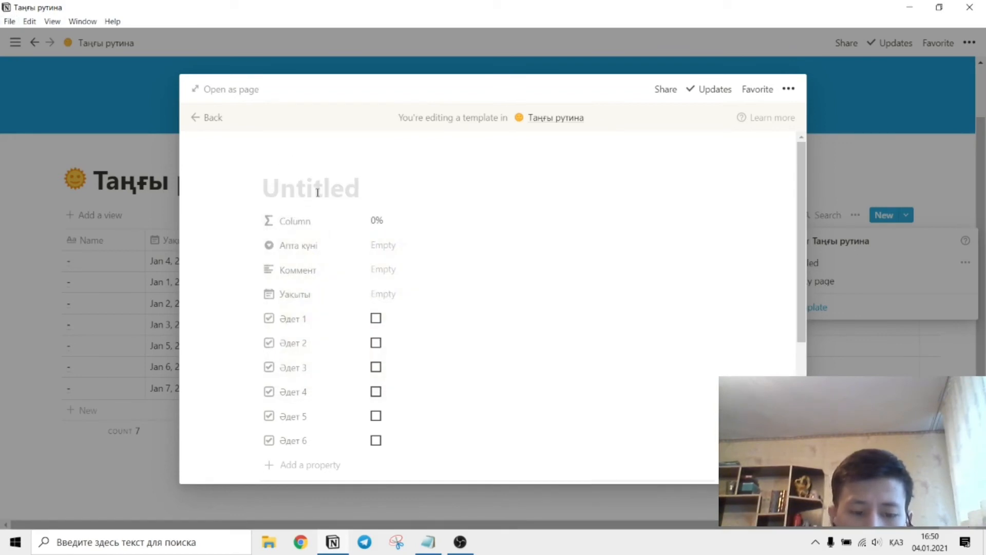
{"action": "type", "text": "Жаман (0-40"}
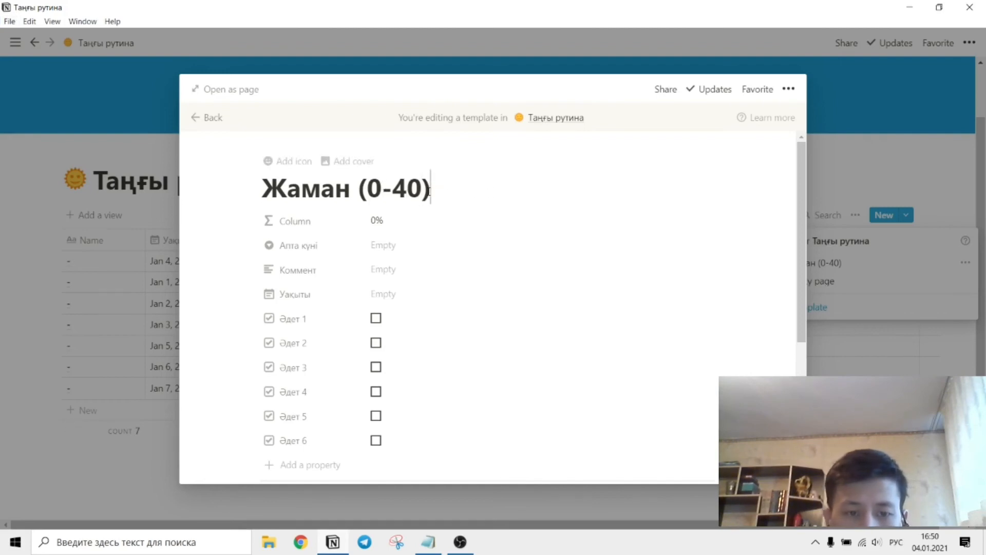
{"action": "type", "text": "%"}
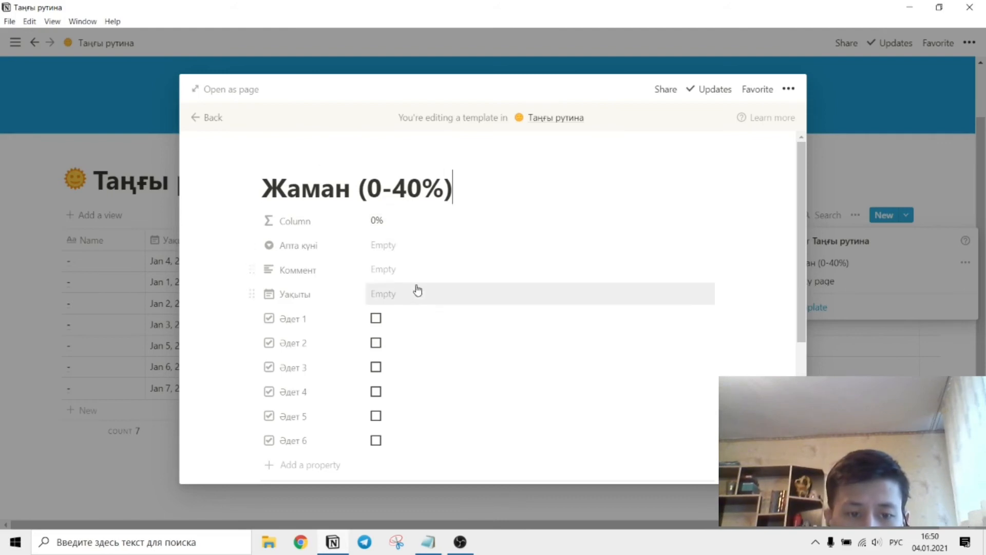
- Give the Жаман (0-40%) template a red angry face emoji icon
{"action": "scroll", "coordinate": [418, 290], "scroll_direction": "down", "scroll_amount": 4}
{"action": "scroll", "coordinate": [432, 276], "scroll_direction": "up", "scroll_amount": 4}
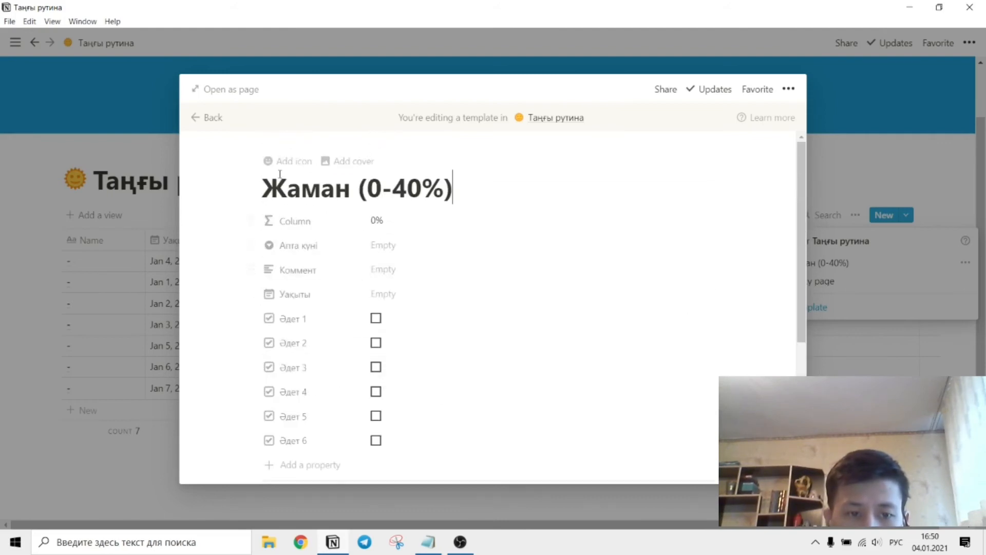
{"action": "left_click", "coordinate": [272, 161]}
{"action": "left_click", "coordinate": [285, 226]}
{"action": "left_click", "coordinate": [212, 428]}
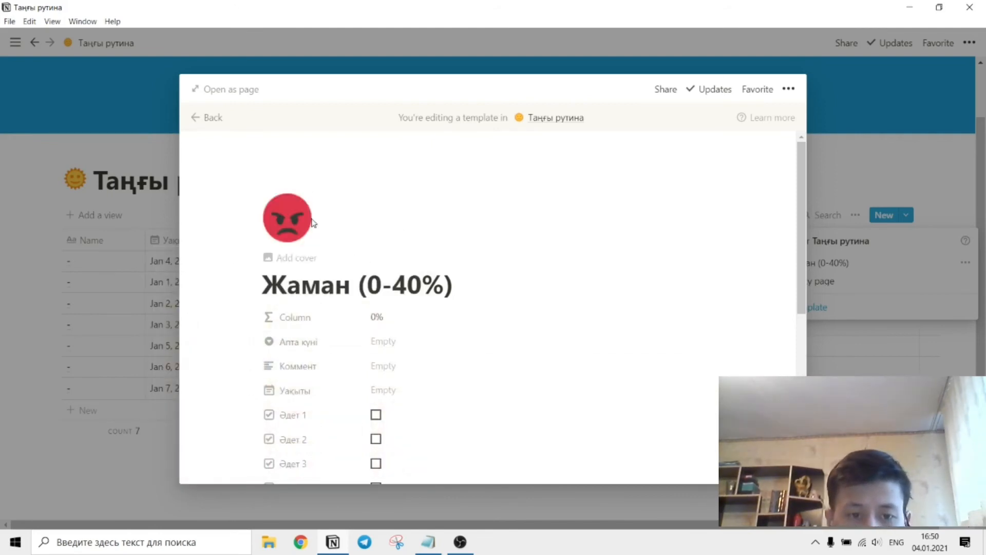
- Add a solid red cover to the Жаман (0-40%) template and return to the table
{"action": "left_click", "coordinate": [305, 263]}
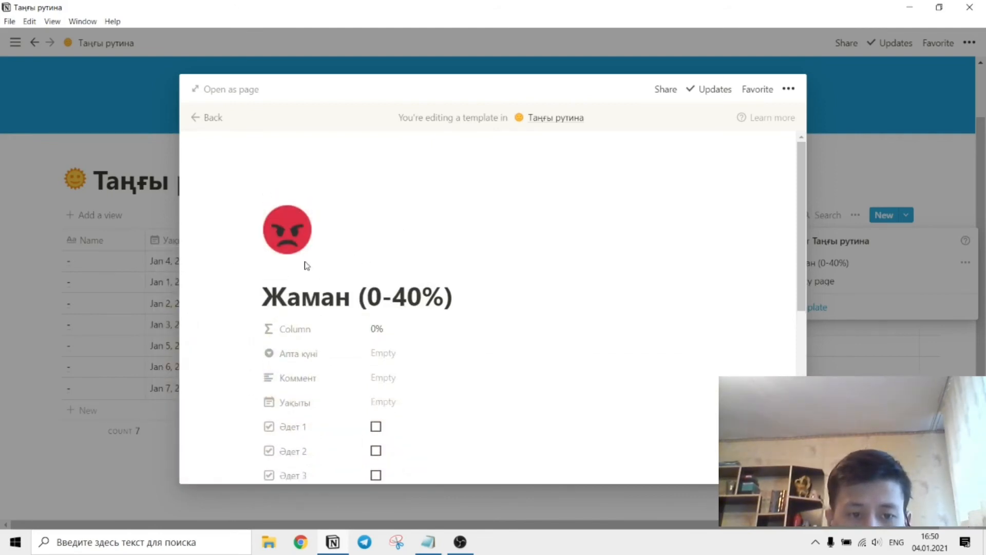
{"action": "mouse_move", "coordinate": [545, 145]}
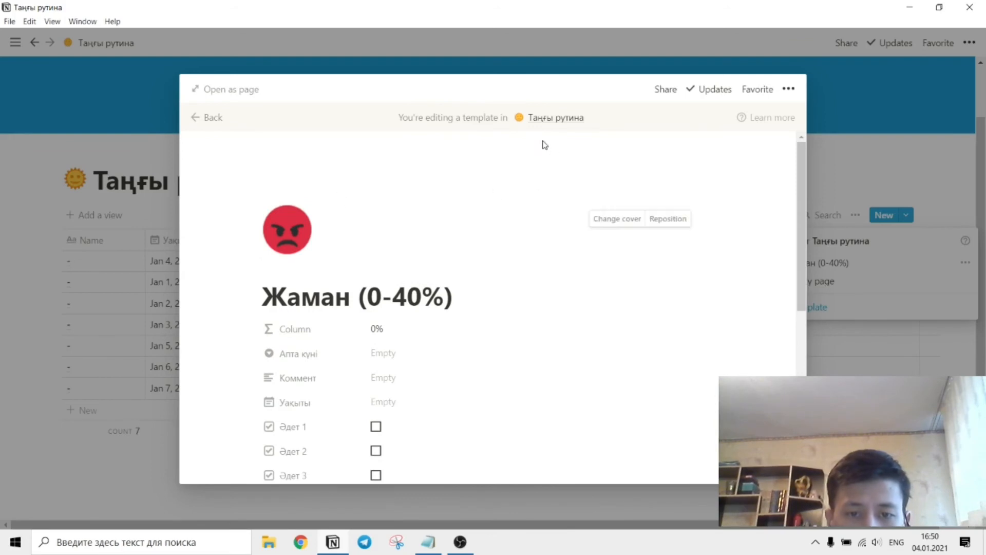
{"action": "left_click", "coordinate": [619, 220]}
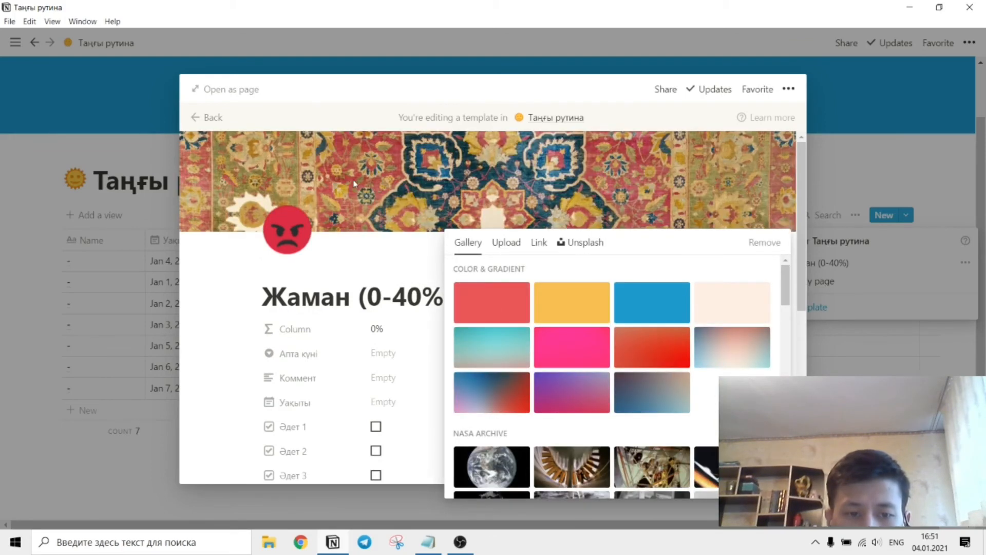
{"action": "left_click", "coordinate": [492, 302]}
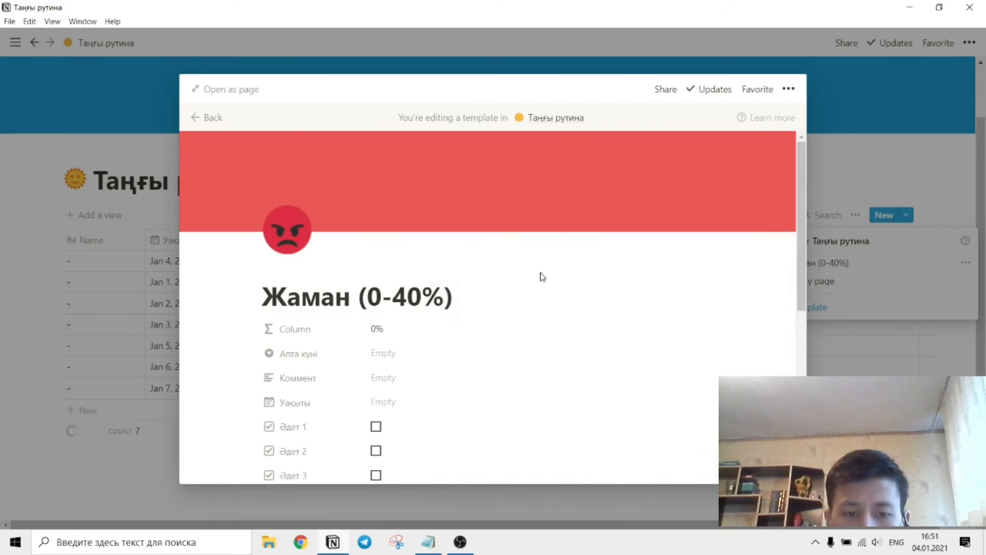
{"action": "scroll", "coordinate": [523, 297], "scroll_direction": "down", "scroll_amount": 7}
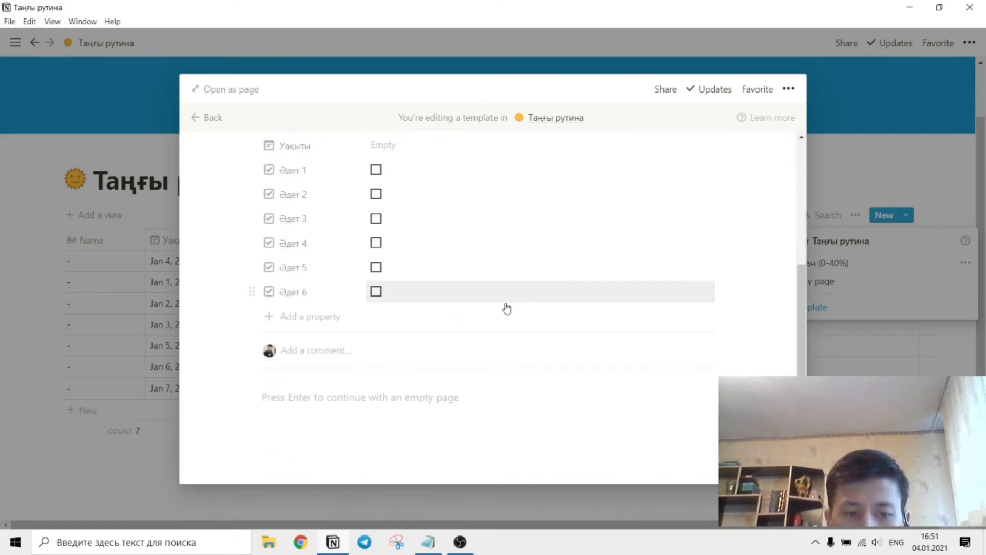
{"action": "scroll", "coordinate": [523, 361], "scroll_direction": "up", "scroll_amount": 7}
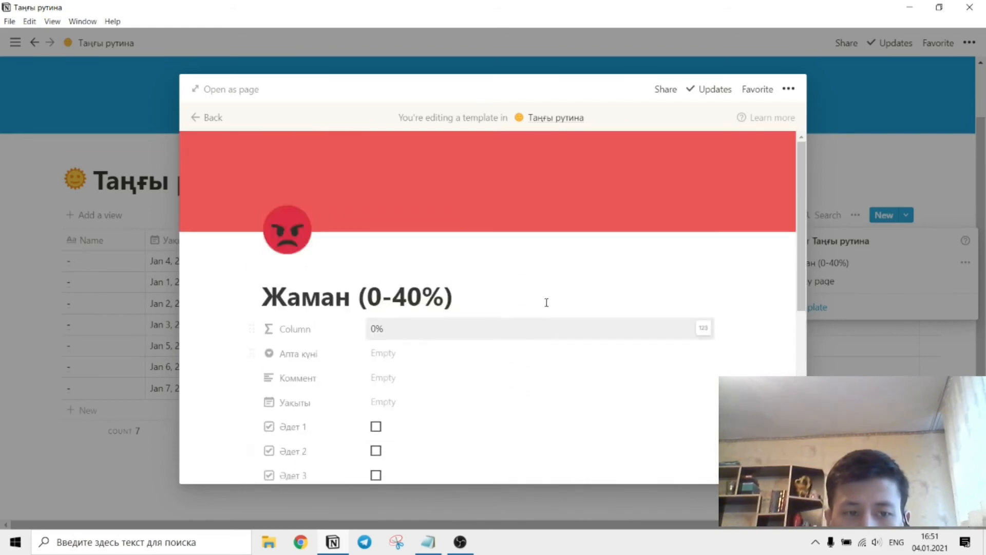
{"action": "left_click", "coordinate": [206, 117]}
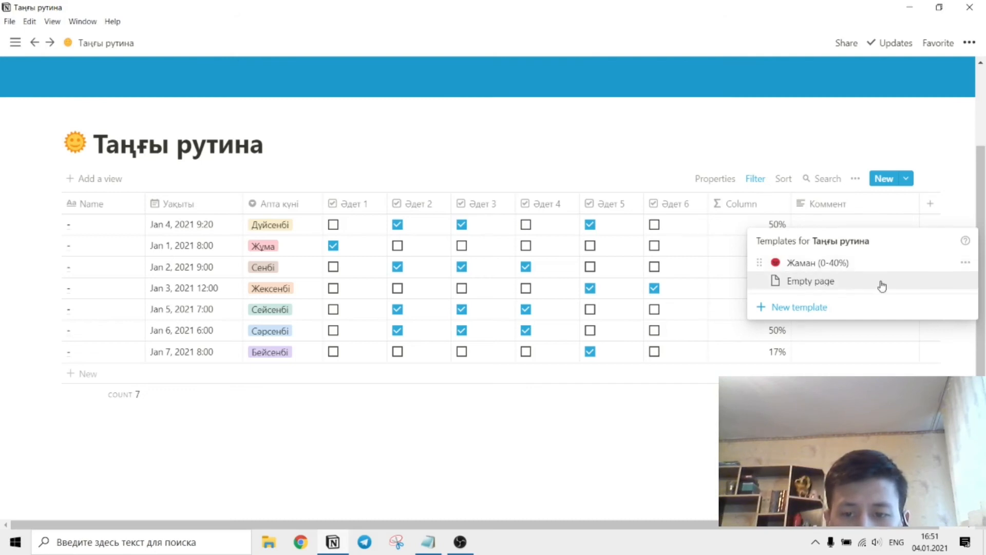
- Create a second template titled "Орташа (41-99%)"
{"action": "left_click", "coordinate": [762, 307]}
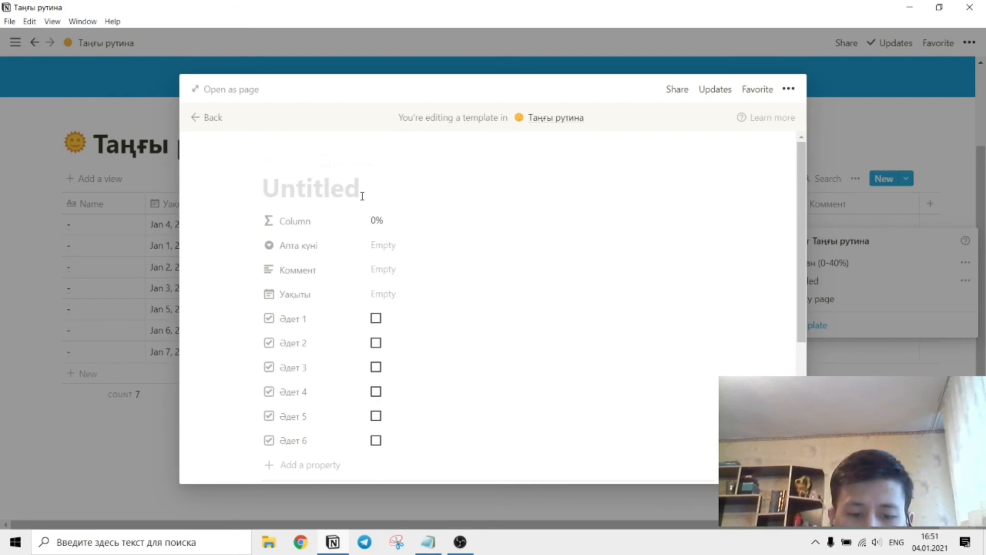
{"action": "key", "text": "alt+shift"}
{"action": "type", "text": "Орта"}
{"action": "key", "text": "alt+shift"}
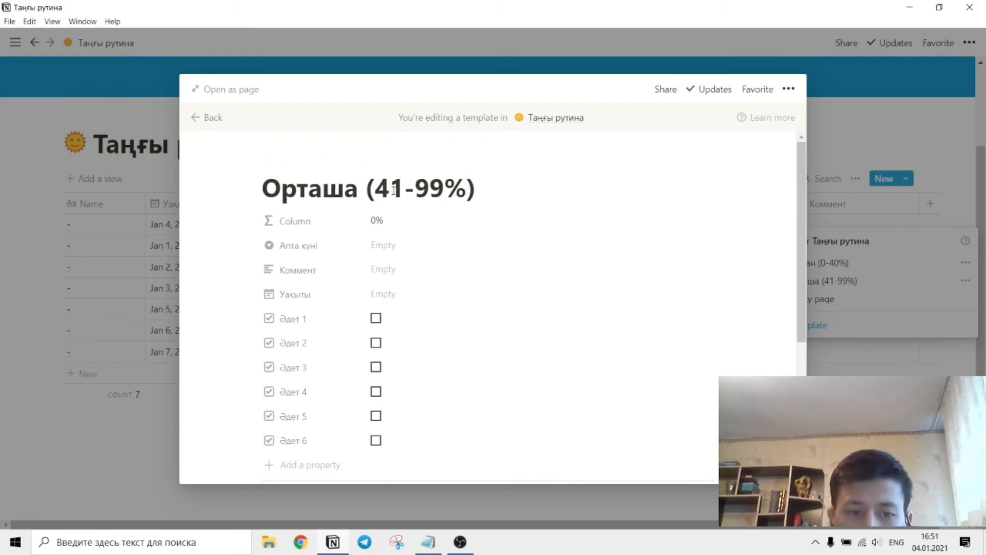
- Give the Орташа (41-99%) template a yellow face emoji icon with its tongue out
{"action": "left_click", "coordinate": [280, 161]}
{"action": "left_click", "coordinate": [287, 216]}
{"action": "scroll", "coordinate": [236, 380], "scroll_direction": "down", "scroll_amount": 1}
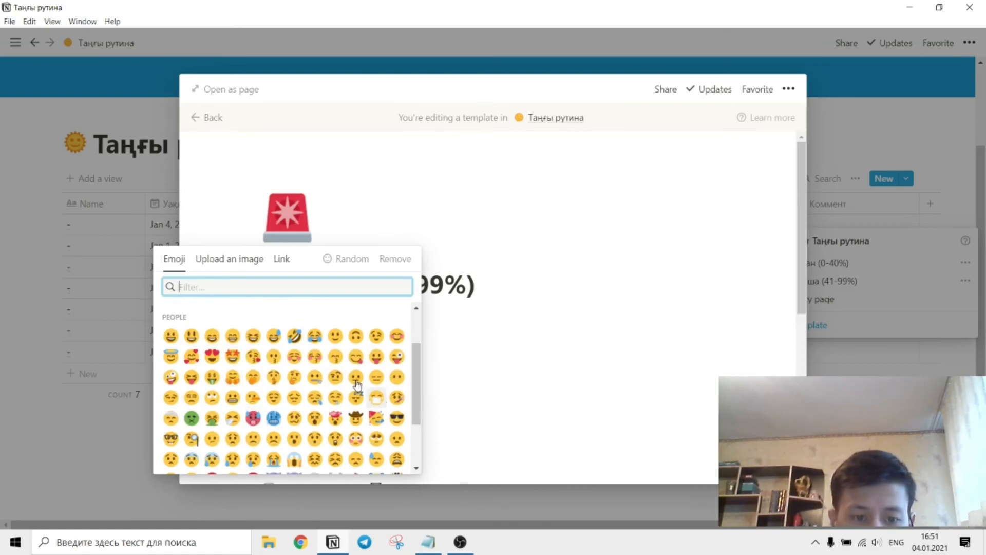
{"action": "left_click", "coordinate": [377, 358]}
- Add a solid yellow cover to the Орташа (41-99%) template and close it
{"action": "left_click", "coordinate": [297, 258]}
{"action": "mouse_move", "coordinate": [573, 185]}
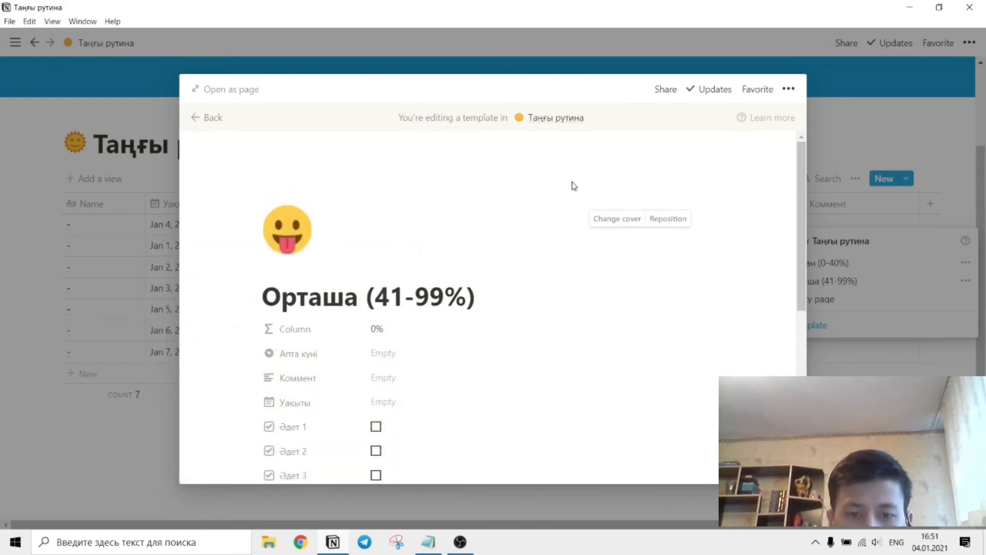
{"action": "left_click", "coordinate": [613, 219]}
{"action": "left_click", "coordinate": [575, 305]}
{"action": "key", "text": "Escape"}
{"action": "key", "text": "Escape"}
- Create a third template titled "Керемет"
{"action": "left_click", "coordinate": [766, 323]}
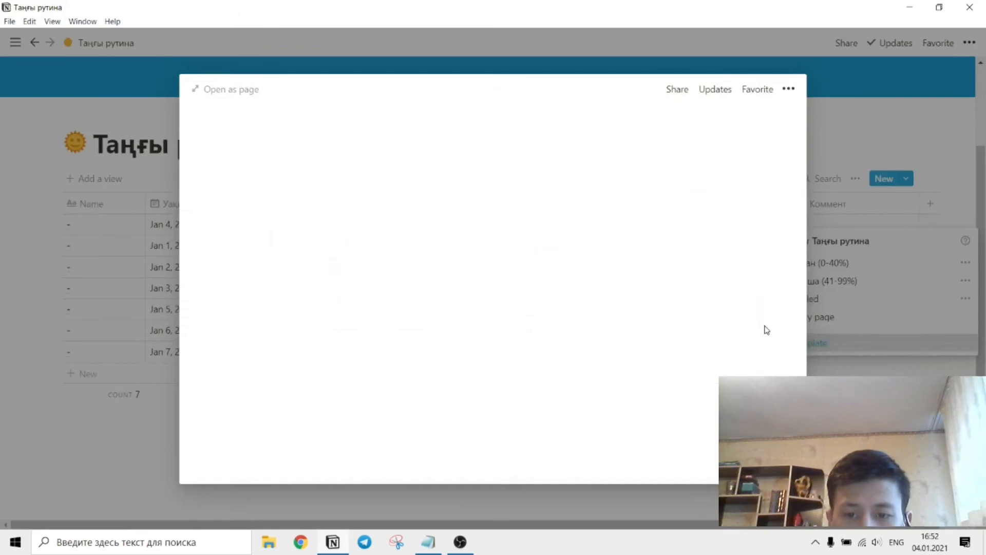
{"action": "type", "text": "Rt"}
{"action": "key", "text": "BackSpace"}
{"action": "key", "text": "BackSpace"}
{"action": "key", "text": "alt+shift"}
{"action": "type", "text": "Керемет"}
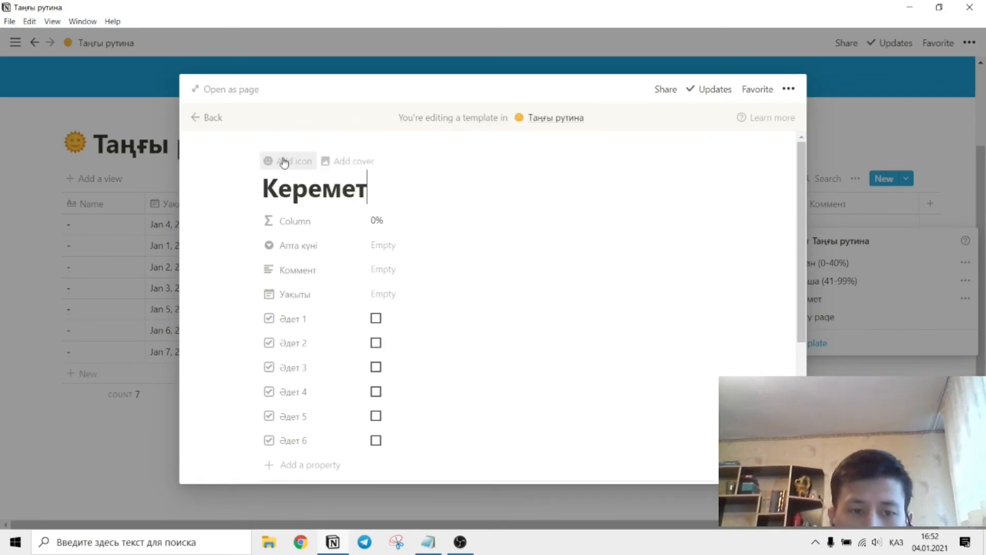
- Give the Керемет template a heart-eyes emoji icon and a solid blue cover, and close the template list
{"action": "left_click", "coordinate": [282, 160]}
{"action": "left_click", "coordinate": [212, 421]}
{"action": "left_click", "coordinate": [297, 257]}
{"action": "left_click", "coordinate": [612, 218]}
{"action": "left_click", "coordinate": [652, 302]}
{"action": "key", "text": "Escape"}
{"action": "key", "text": "Escape"}
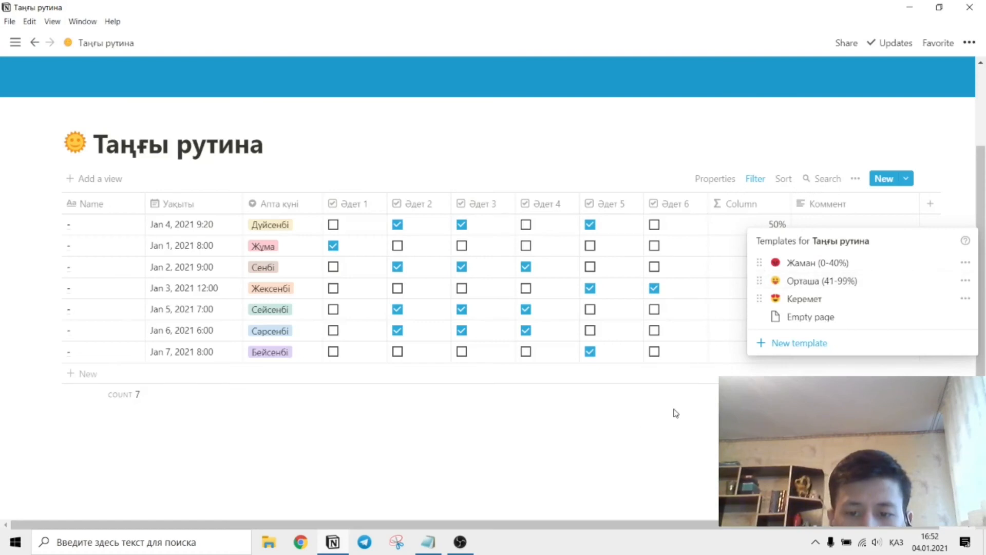
{"action": "left_click", "coordinate": [694, 411]}
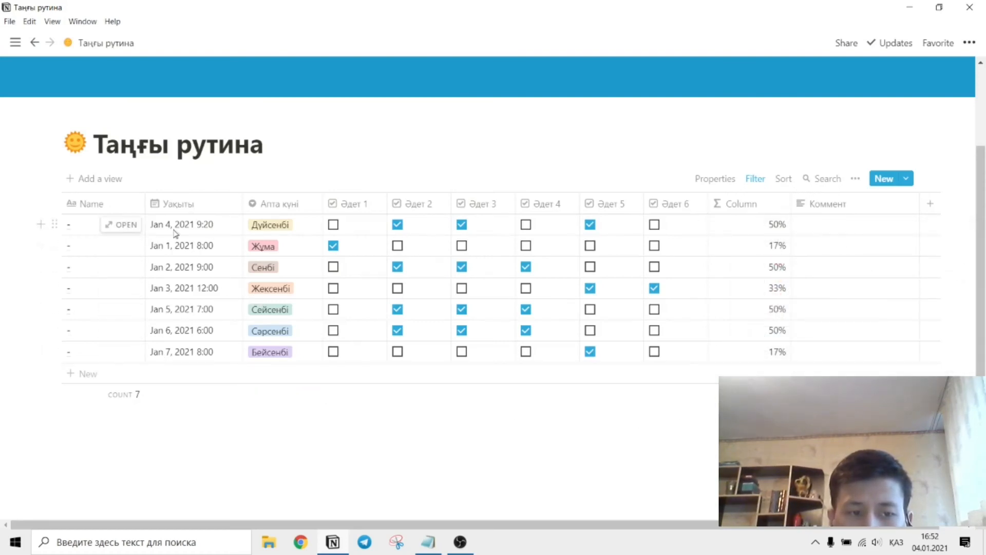
- In the Jan 4 entry, move the Column property below Әдет 6 and apply the Орташа (41-99%) template
{"action": "left_click", "coordinate": [121, 224]}
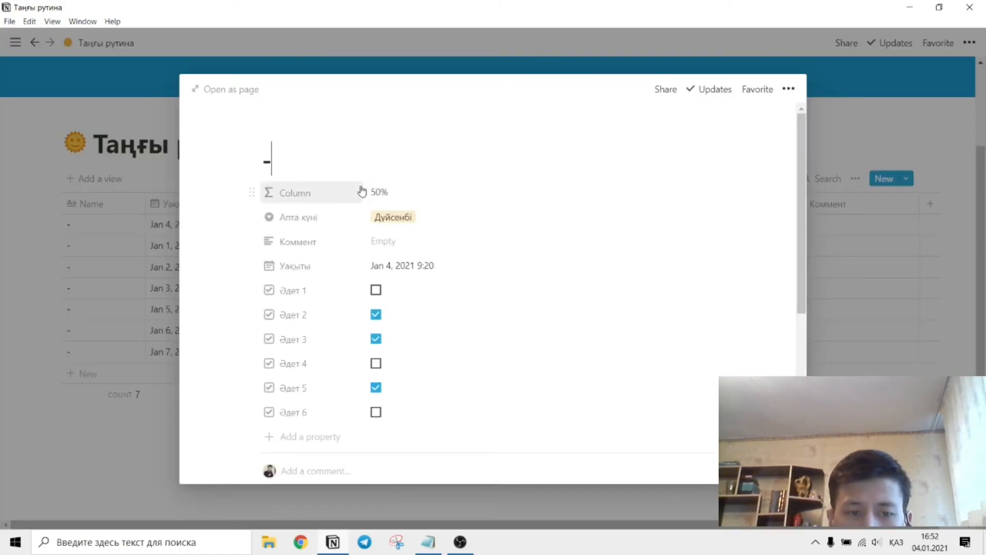
{"action": "left_click_drag", "start_coordinate": [253, 193], "coordinate": [255, 414]}
{"action": "scroll", "coordinate": [436, 309], "scroll_direction": "down", "scroll_amount": 5}
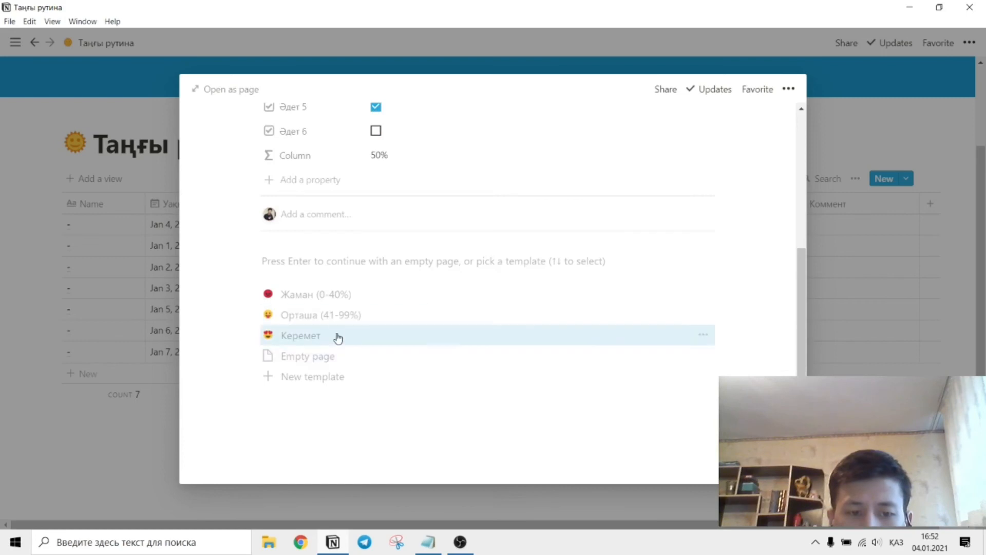
{"action": "left_click", "coordinate": [323, 319]}
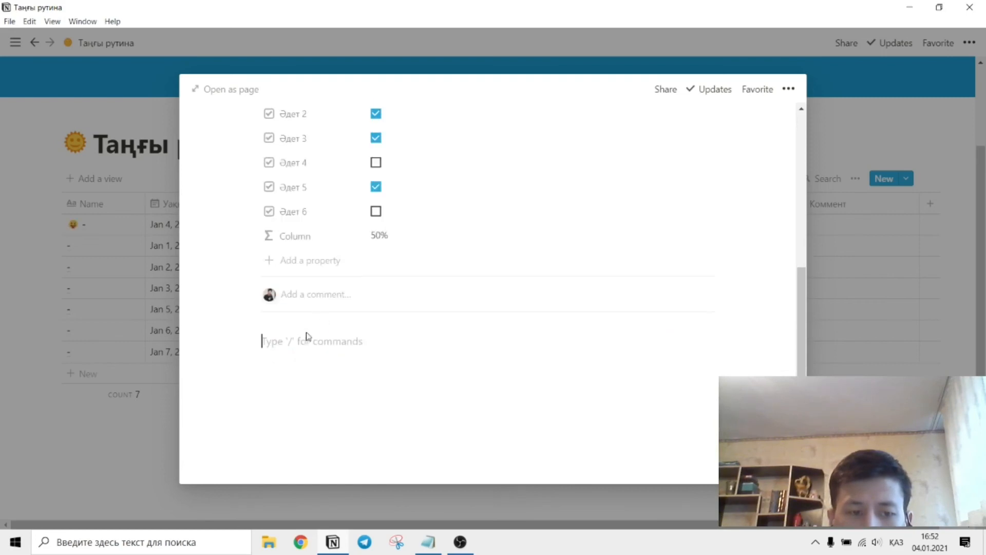
{"action": "left_click", "coordinate": [156, 456]}
- Apply the Жаман (0-40%) template to the Jan 1 entry and close it
{"action": "left_click", "coordinate": [120, 249]}
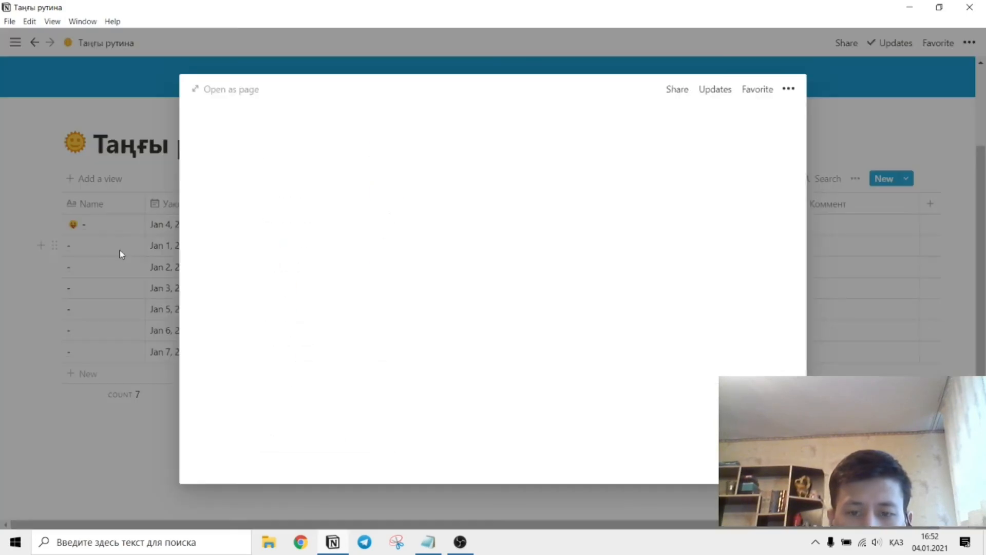
{"action": "scroll", "coordinate": [391, 334], "scroll_direction": "down", "scroll_amount": 5}
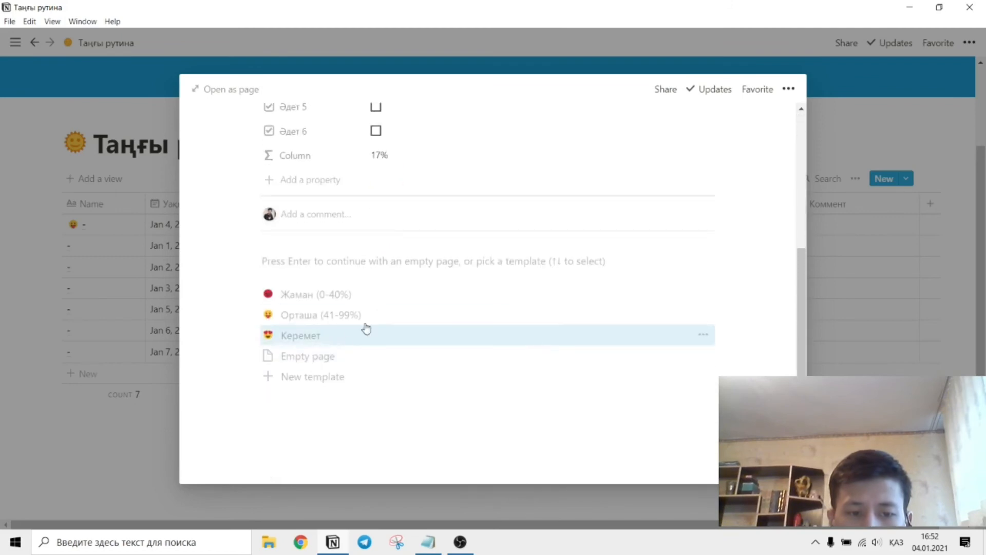
{"action": "left_click", "coordinate": [337, 294]}
{"action": "left_click", "coordinate": [144, 440]}
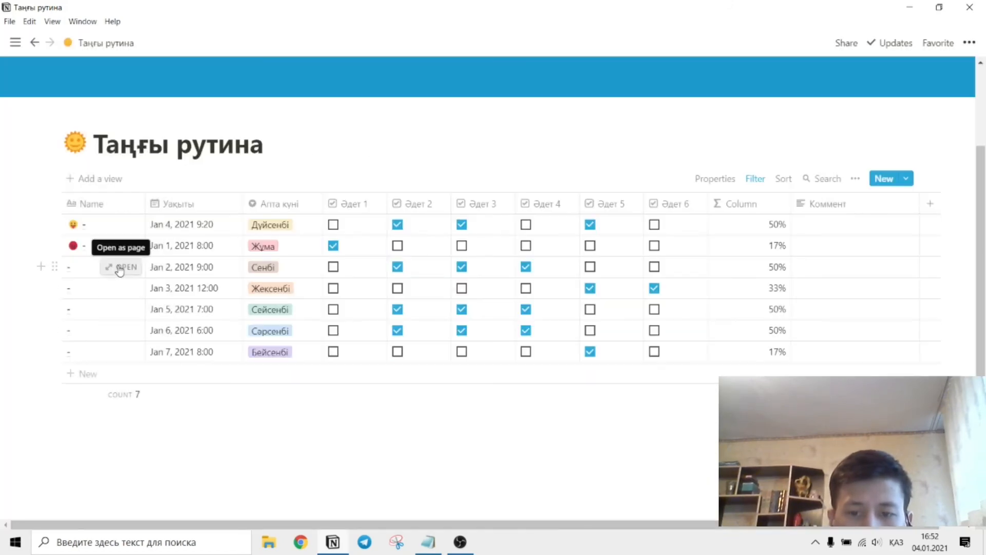
- Apply the Орташа (41-99%) template to the Jan 2 entry and close it
{"action": "left_click", "coordinate": [119, 267]}
{"action": "scroll", "coordinate": [352, 315], "scroll_direction": "down", "scroll_amount": 5}
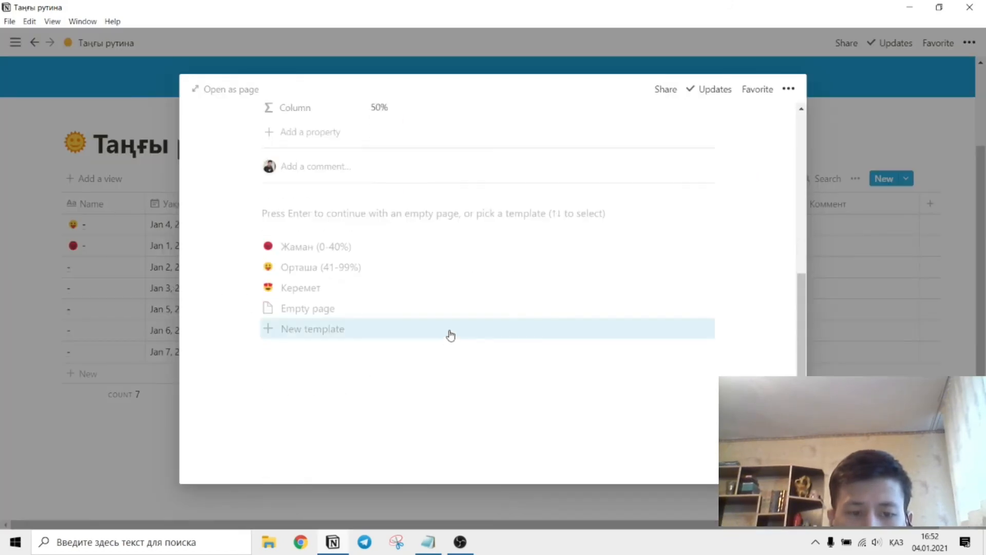
{"action": "left_click", "coordinate": [336, 273]}
{"action": "left_click", "coordinate": [101, 289]}
- Apply the Жаман (0-40%) template to the Jan 3 entry and close it
{"action": "left_click", "coordinate": [119, 288]}
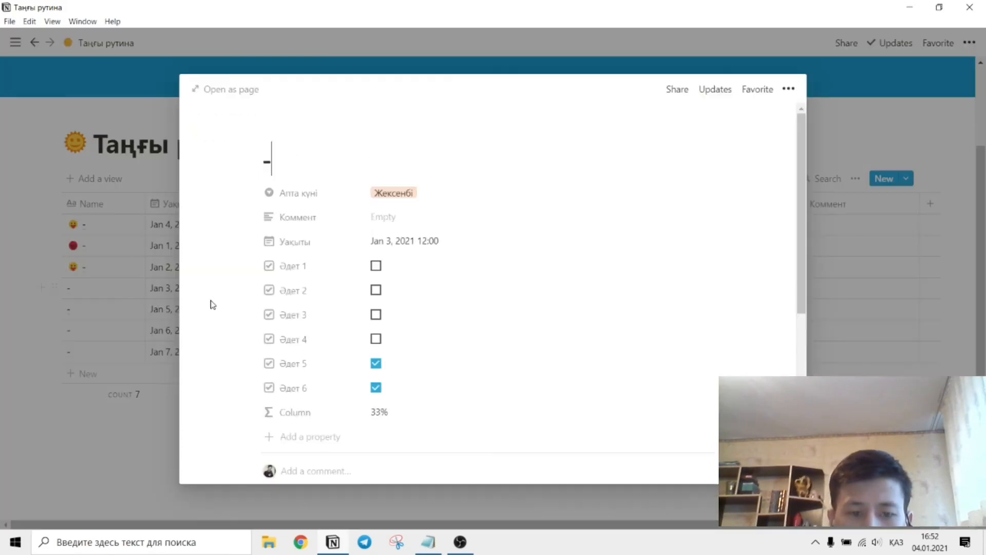
{"action": "scroll", "coordinate": [249, 305], "scroll_direction": "down", "scroll_amount": 5}
{"action": "scroll", "coordinate": [330, 320], "scroll_direction": "up", "scroll_amount": 1}
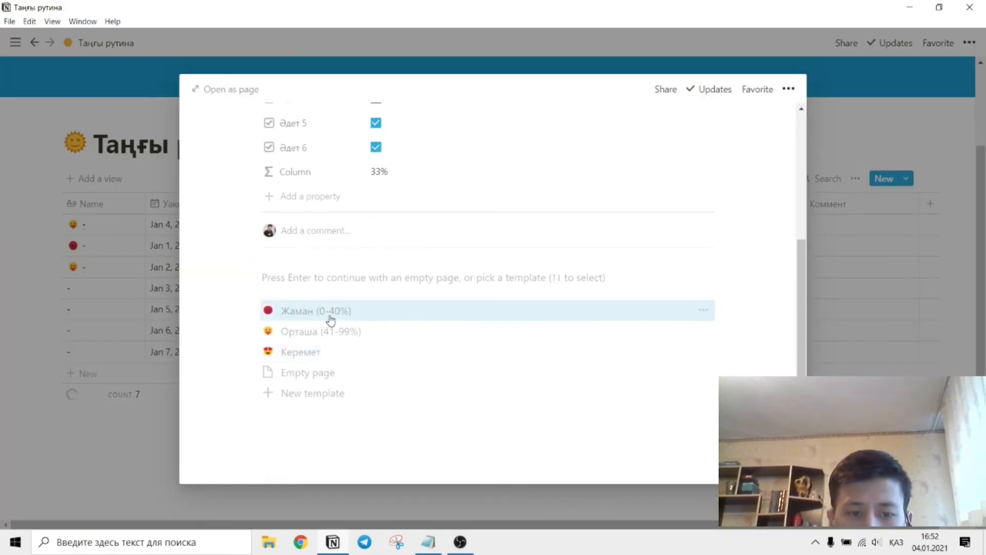
{"action": "left_click", "coordinate": [305, 319]}
{"action": "left_click", "coordinate": [110, 309]}
- Apply the Орташа (41-99%) template to the Jan 5 entry and close it
{"action": "left_click", "coordinate": [124, 307]}
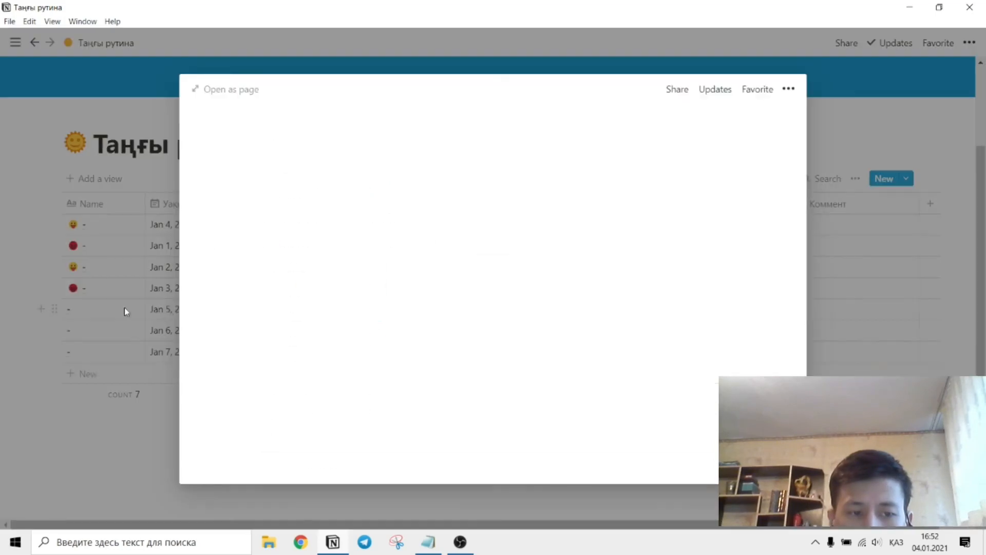
{"action": "scroll", "coordinate": [291, 289], "scroll_direction": "down", "scroll_amount": 2}
{"action": "scroll", "coordinate": [282, 287], "scroll_direction": "down", "scroll_amount": 2}
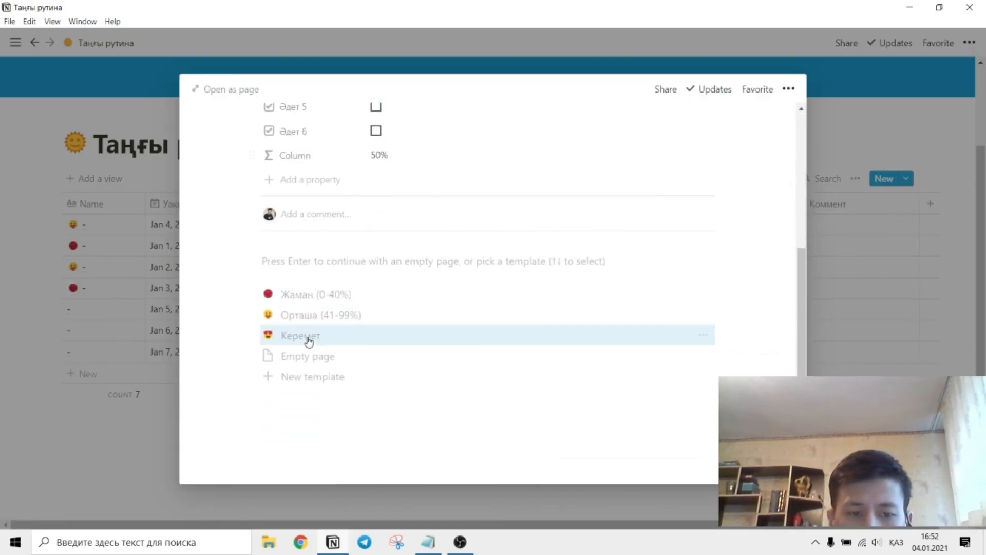
{"action": "left_click", "coordinate": [291, 321]}
{"action": "left_click", "coordinate": [133, 421]}
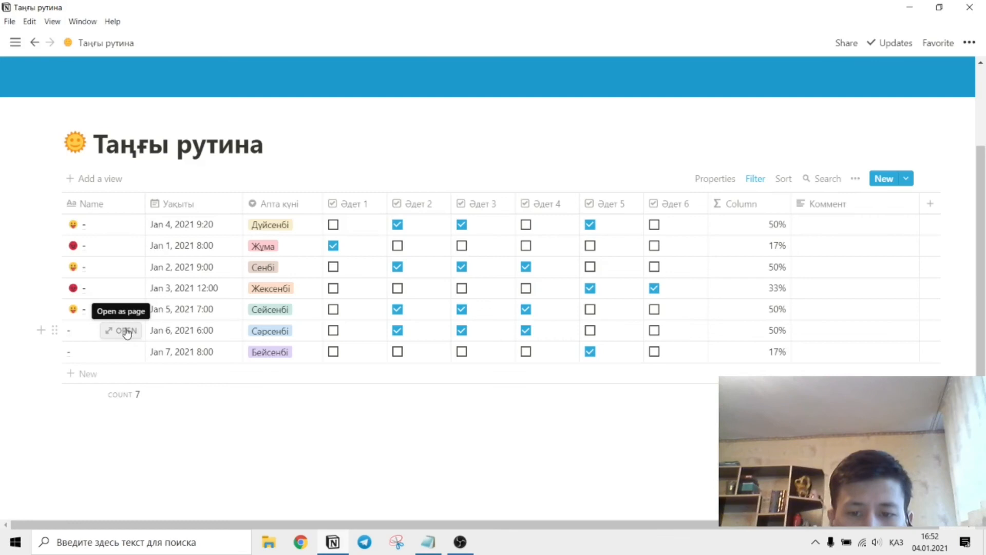
- Apply the Орташа (41-99%) template to the Jan 6 entry and close it
{"action": "left_click", "coordinate": [126, 330]}
{"action": "scroll", "coordinate": [278, 334], "scroll_direction": "down", "scroll_amount": 5}
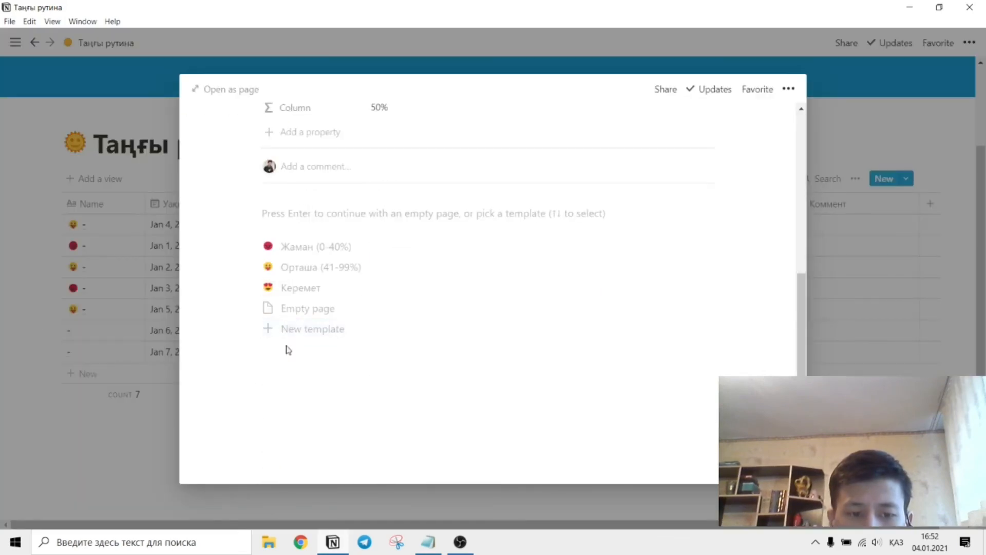
{"action": "left_click", "coordinate": [306, 268]}
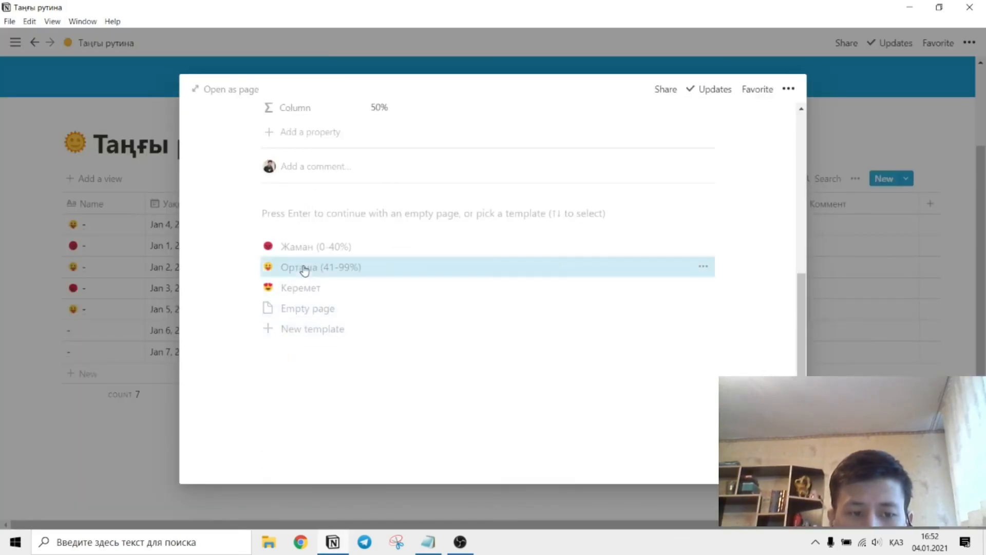
{"action": "left_click", "coordinate": [113, 357]}
- In the Jan 7 entry, mark the remaining habits Әдет 1, 2, 3, 4 and 6 as done and apply the Керемет template
{"action": "left_click", "coordinate": [128, 351]}
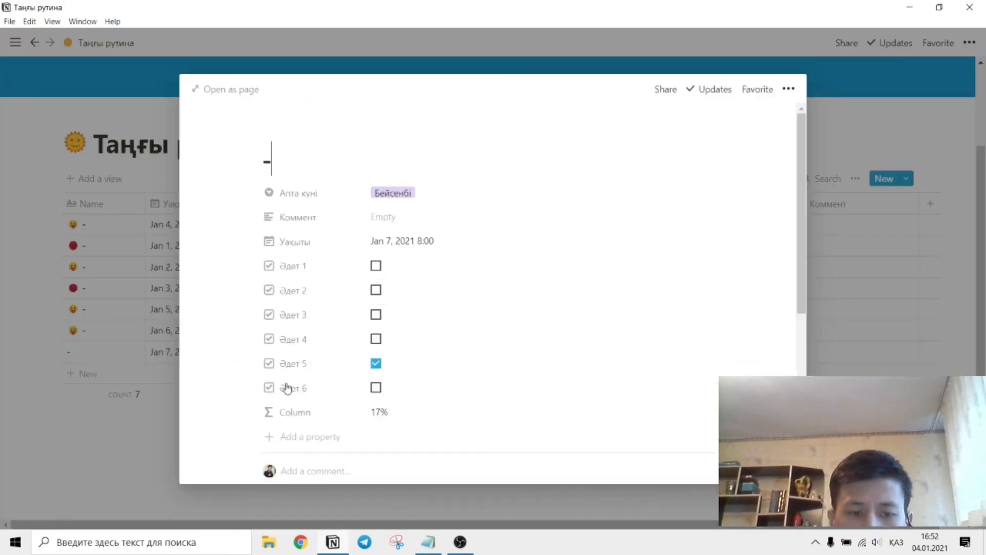
{"action": "left_click", "coordinate": [375, 266]}
{"action": "left_click", "coordinate": [375, 290]}
{"action": "left_click", "coordinate": [375, 314]}
{"action": "left_click", "coordinate": [376, 339]}
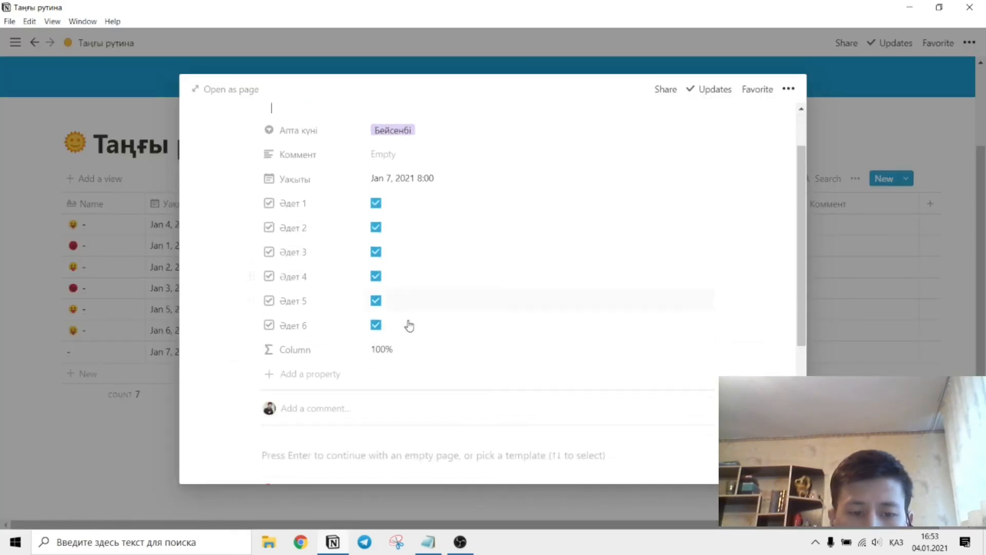
{"action": "scroll", "coordinate": [334, 426], "scroll_direction": "down", "scroll_amount": 5}
{"action": "left_click", "coordinate": [300, 288]}
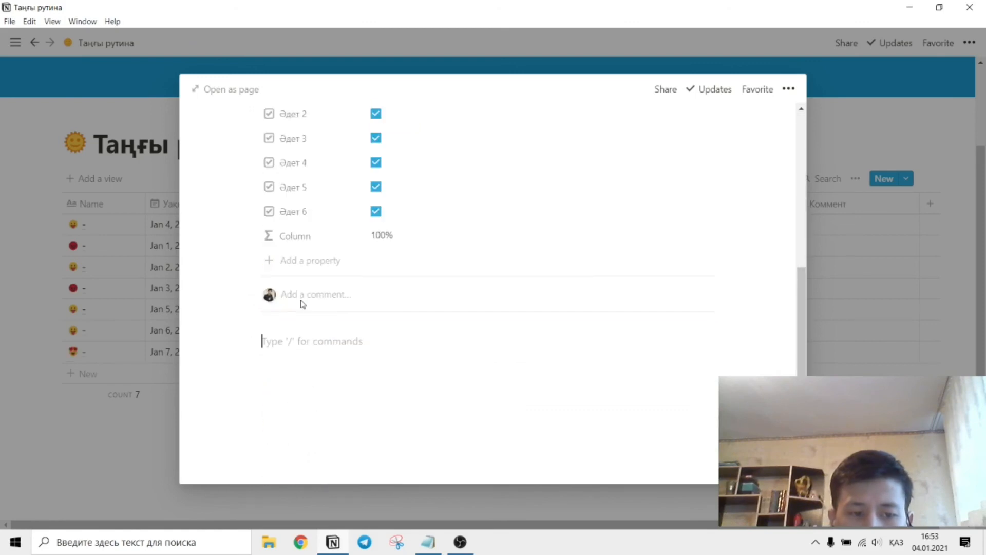
{"action": "left_click", "coordinate": [143, 472]}
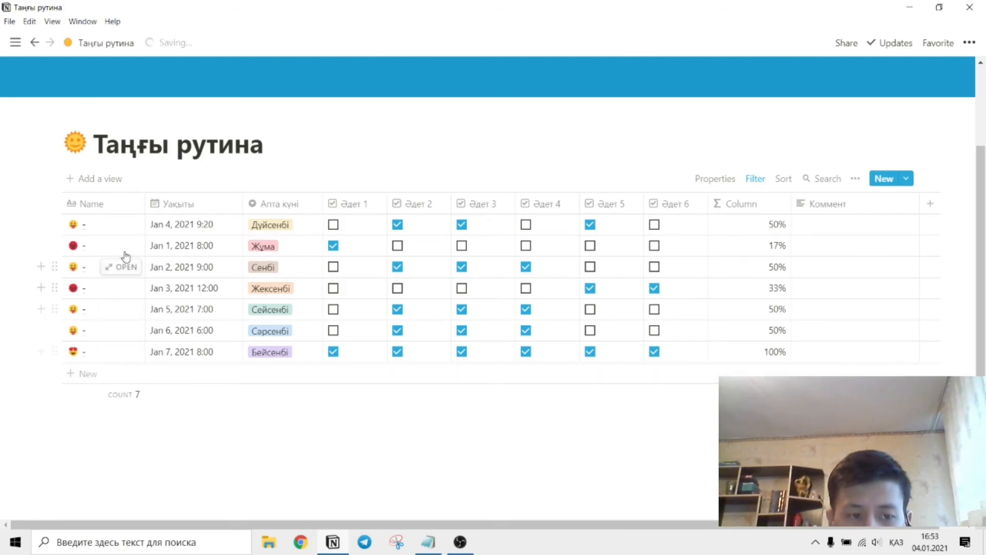
- Narrow the table's Name column and add a Board view to the Таңғы рутина database
{"action": "left_click_drag", "start_coordinate": [145, 205], "coordinate": [124, 212]}
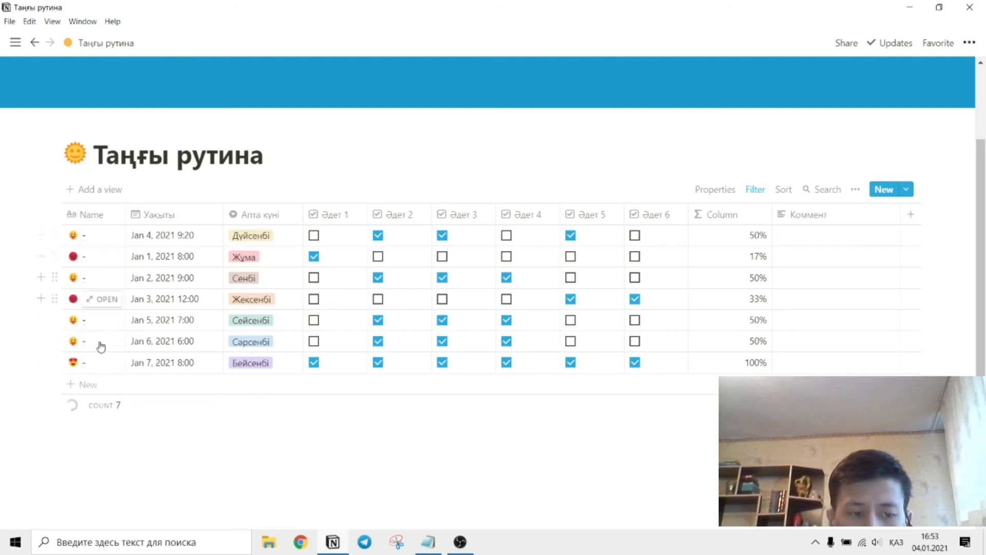
{"action": "left_click", "coordinate": [81, 190]}
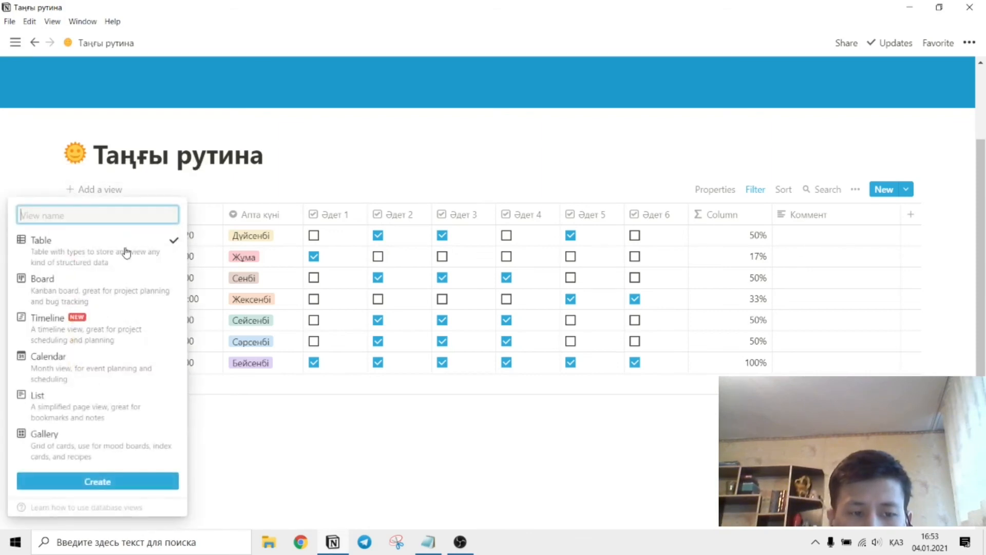
{"action": "left_click", "coordinate": [89, 289]}
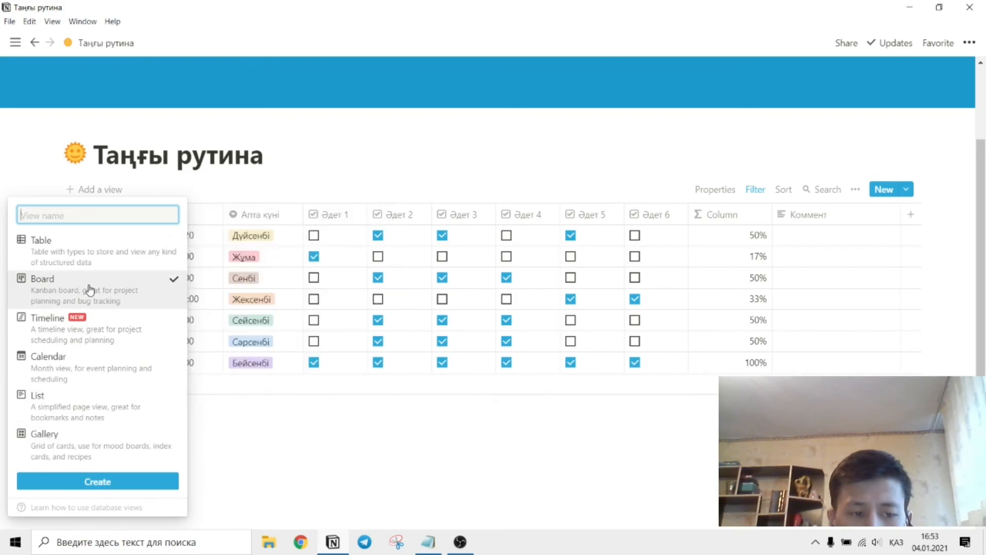
{"action": "left_click", "coordinate": [119, 481]}
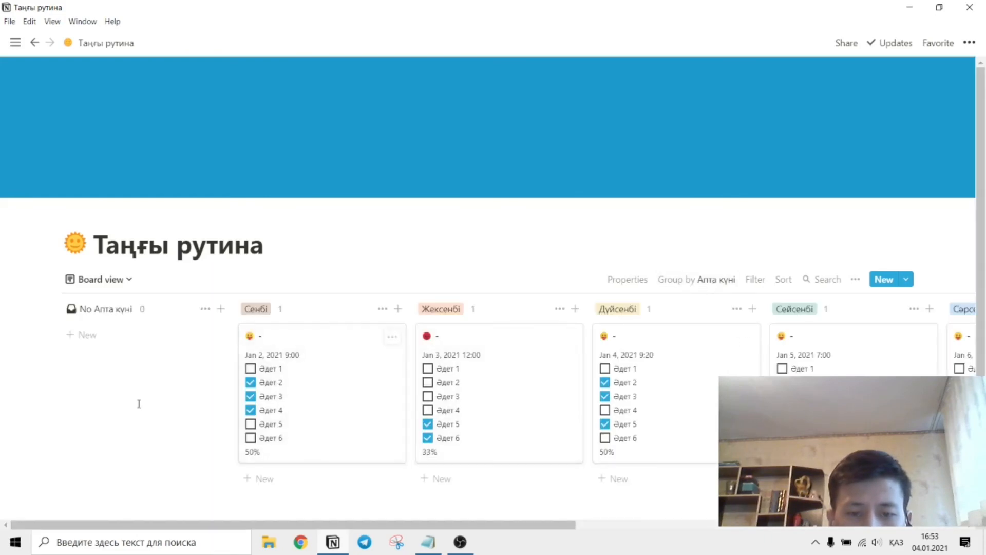
- Hide the Әдет 1 to Әдет 6 and Column properties on the board cards, keeping Уақыты shown
{"action": "left_click", "coordinate": [856, 281]}
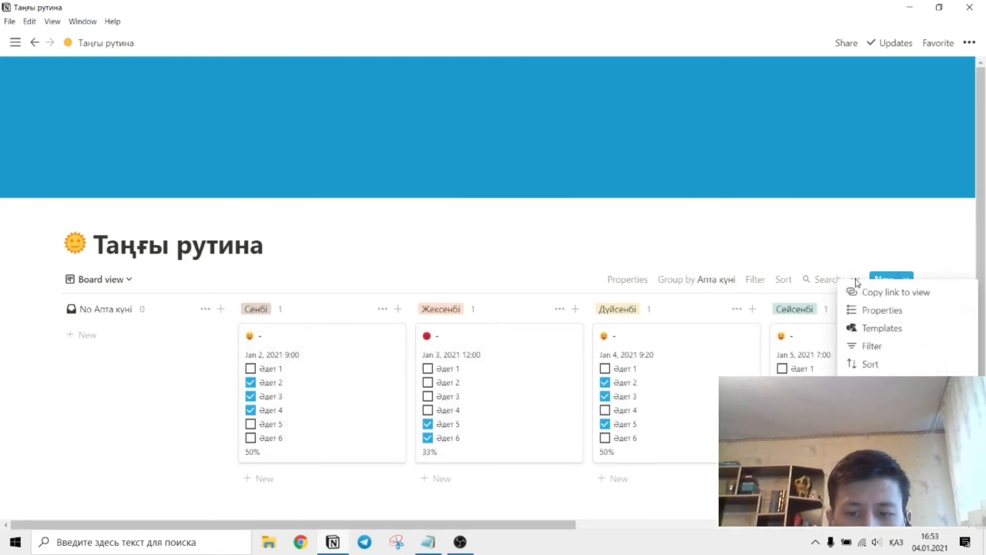
{"action": "left_click", "coordinate": [854, 311]}
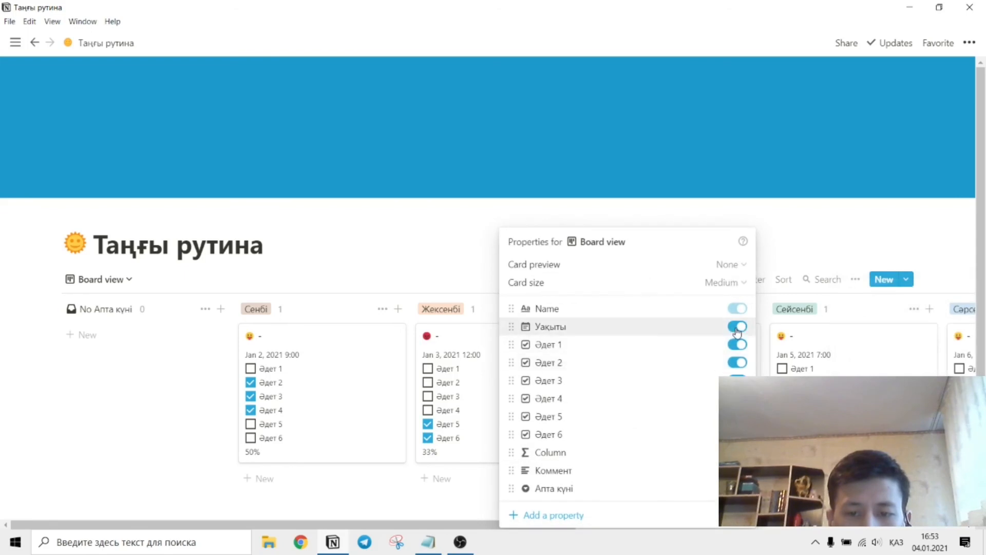
{"action": "left_click", "coordinate": [738, 331]}
{"action": "left_click", "coordinate": [739, 345]}
{"action": "left_click", "coordinate": [738, 363]}
{"action": "left_click", "coordinate": [737, 329]}
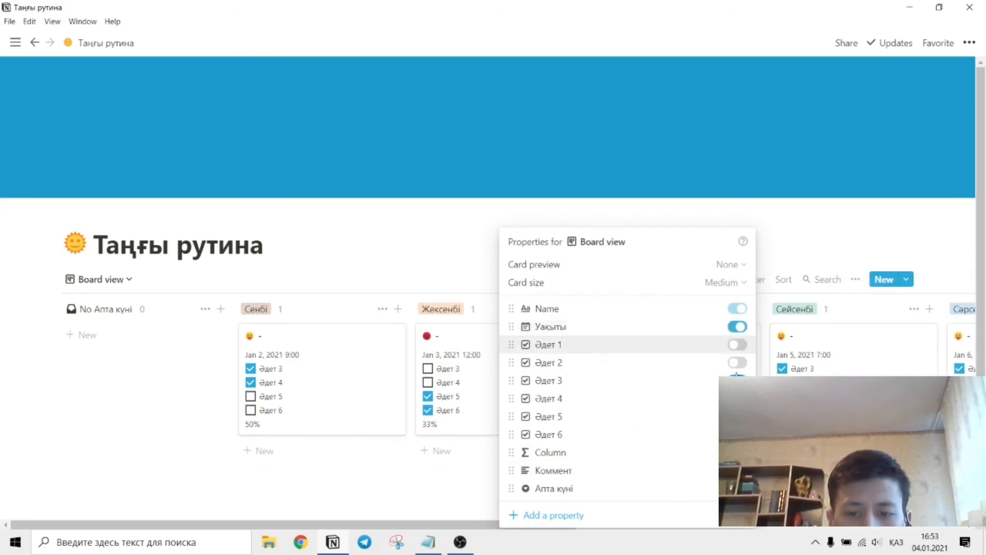
{"action": "left_click", "coordinate": [738, 380]}
{"action": "left_click", "coordinate": [738, 399]}
{"action": "left_click", "coordinate": [738, 416]}
{"action": "left_click", "coordinate": [738, 434]}
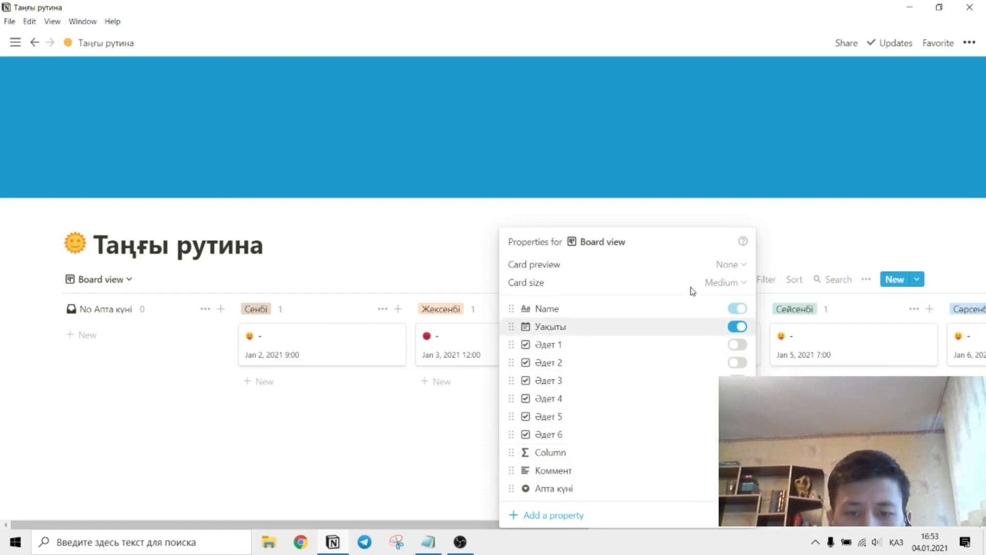
- Set the board's card preview to Page cover and close the view properties
{"action": "left_click", "coordinate": [733, 265]}
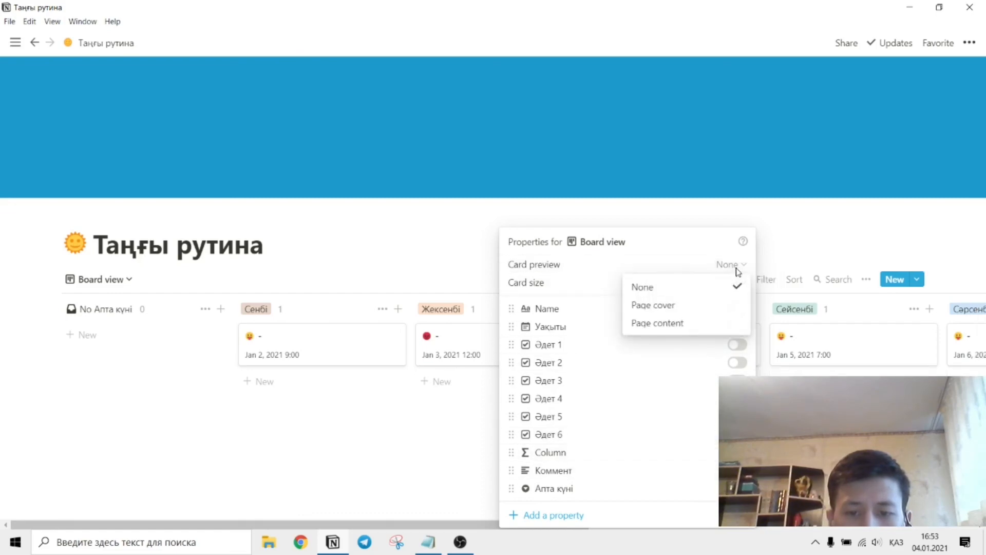
{"action": "left_click", "coordinate": [691, 305]}
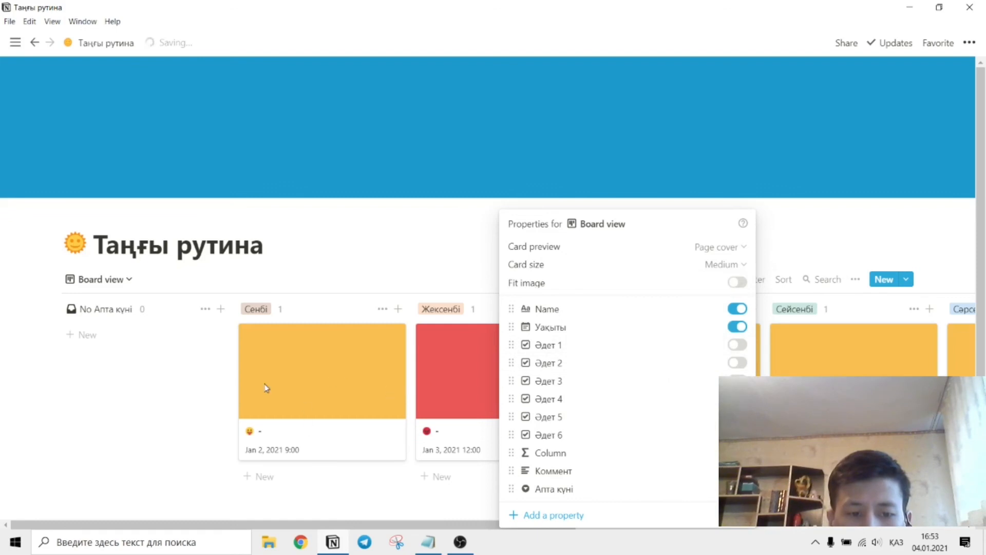
{"action": "left_click", "coordinate": [201, 412]}
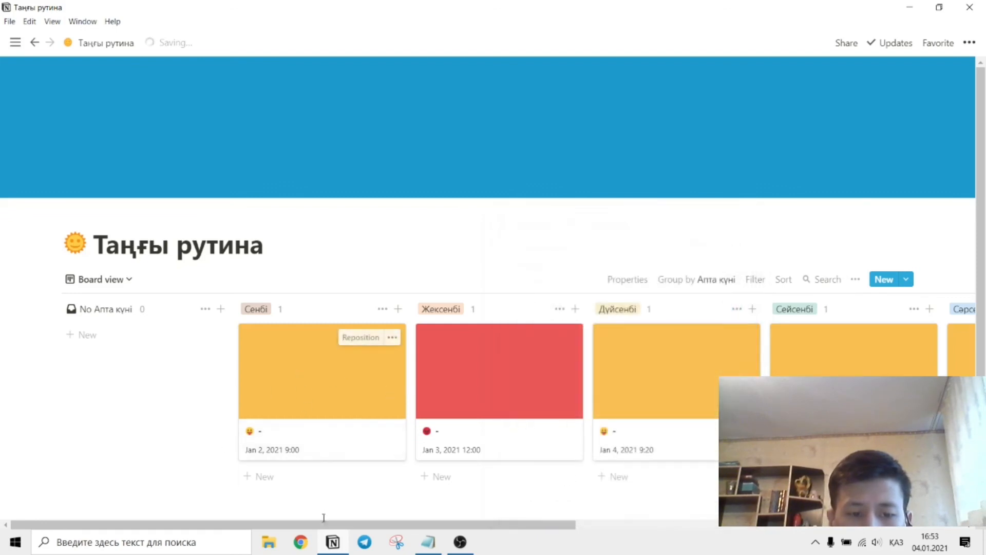
{"action": "left_click_drag", "start_coordinate": [325, 530], "coordinate": [383, 524]}
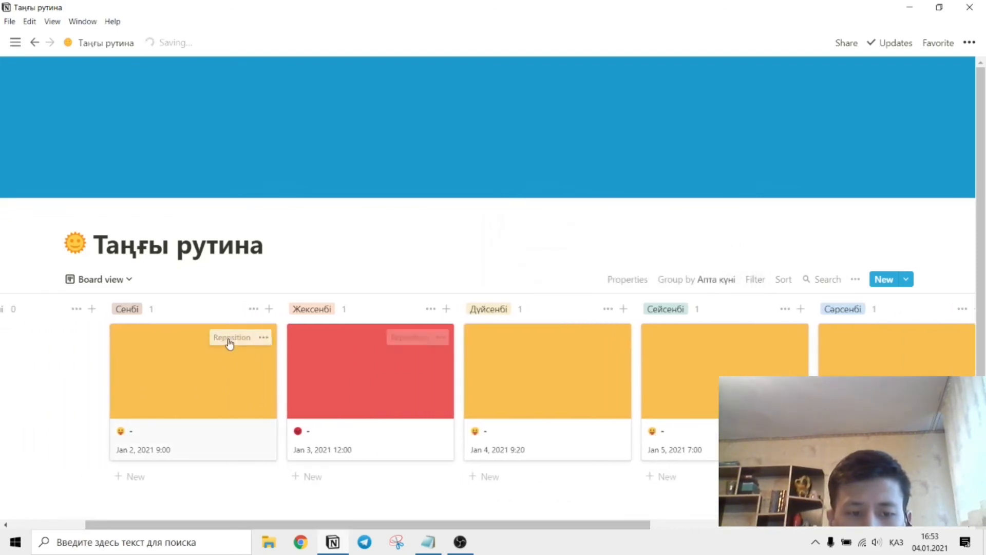
{"action": "scroll", "coordinate": [229, 341], "scroll_direction": "down", "scroll_amount": 2}
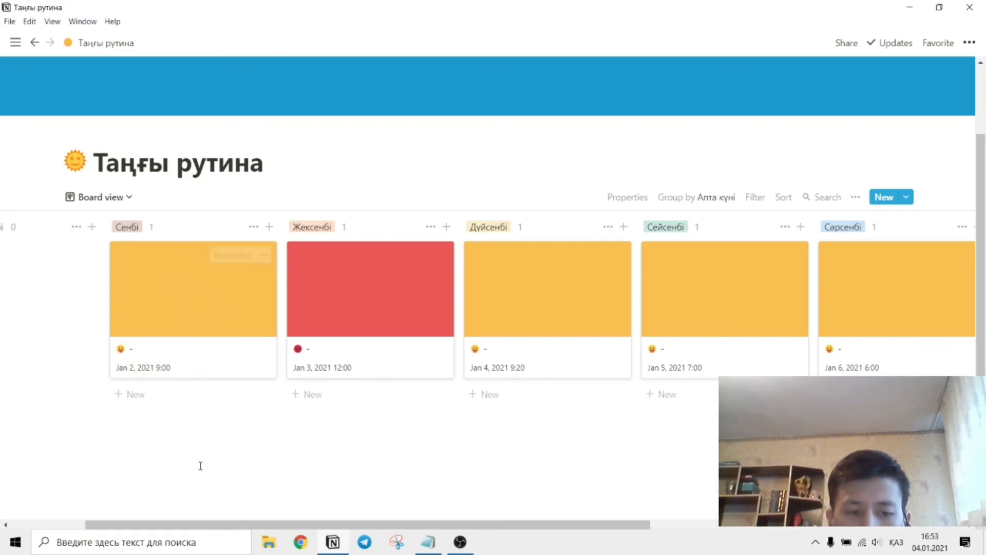
{"action": "left_click_drag", "start_coordinate": [271, 526], "coordinate": [330, 529]}
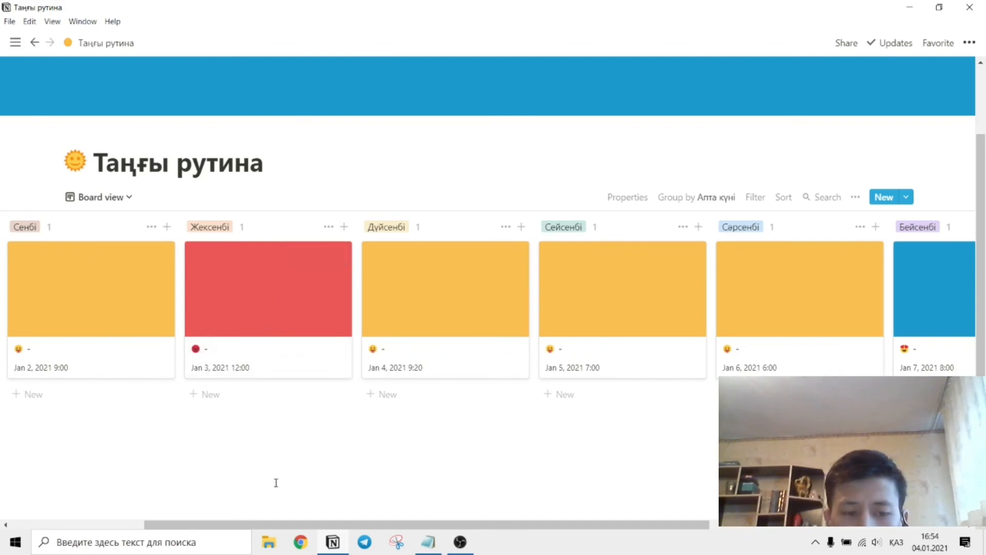
{"action": "left_click_drag", "start_coordinate": [348, 526], "coordinate": [299, 524]}
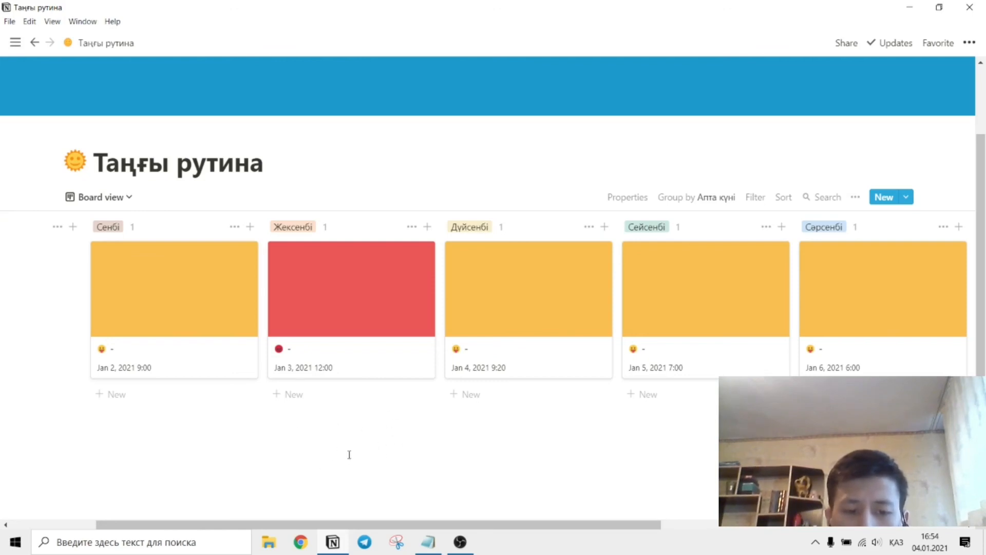
{"action": "left_click_drag", "start_coordinate": [367, 524], "coordinate": [276, 466]}
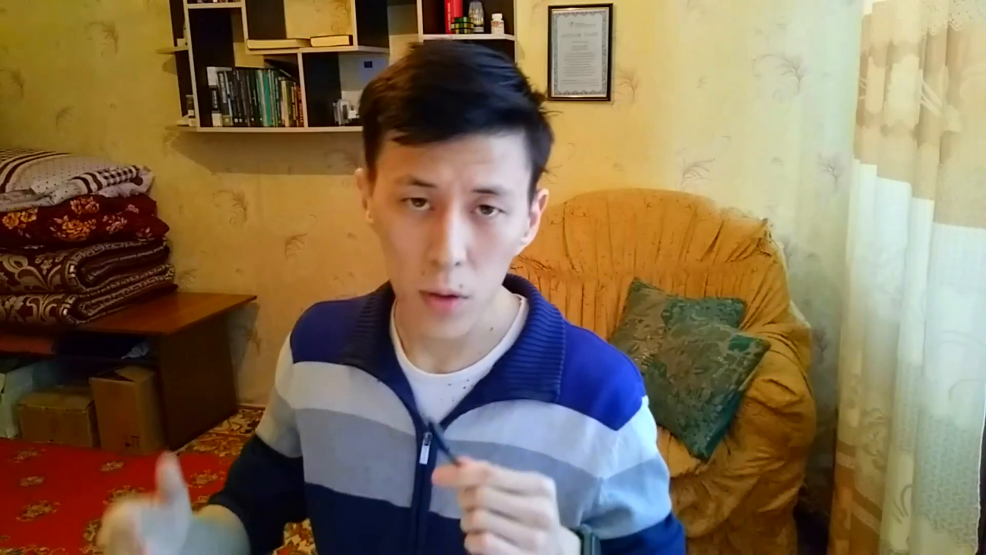